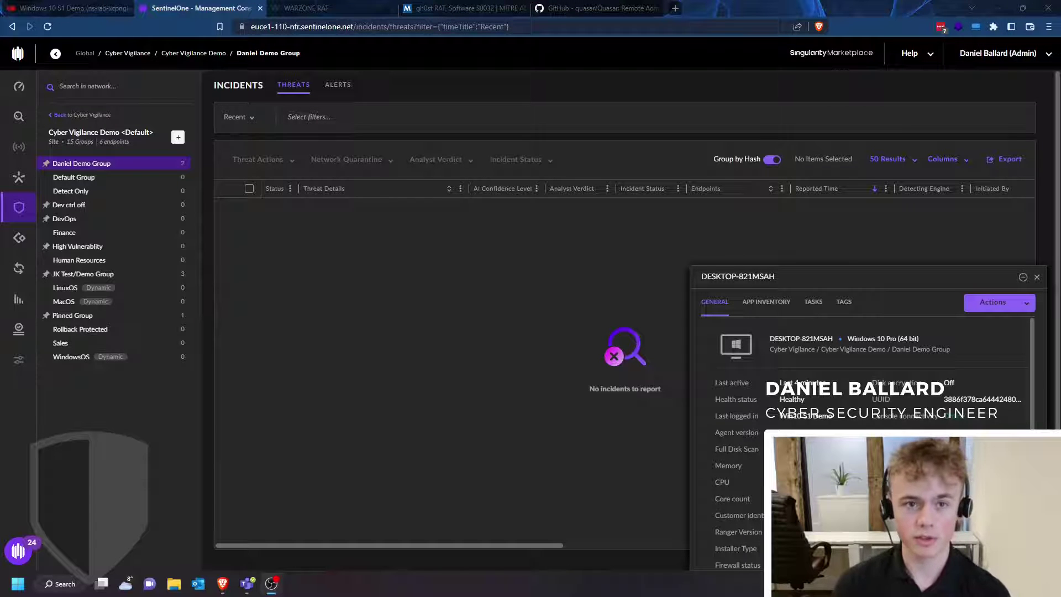
Review the WARZONE RAT website from its feature descriptions down to the licence prices
click(306, 8)
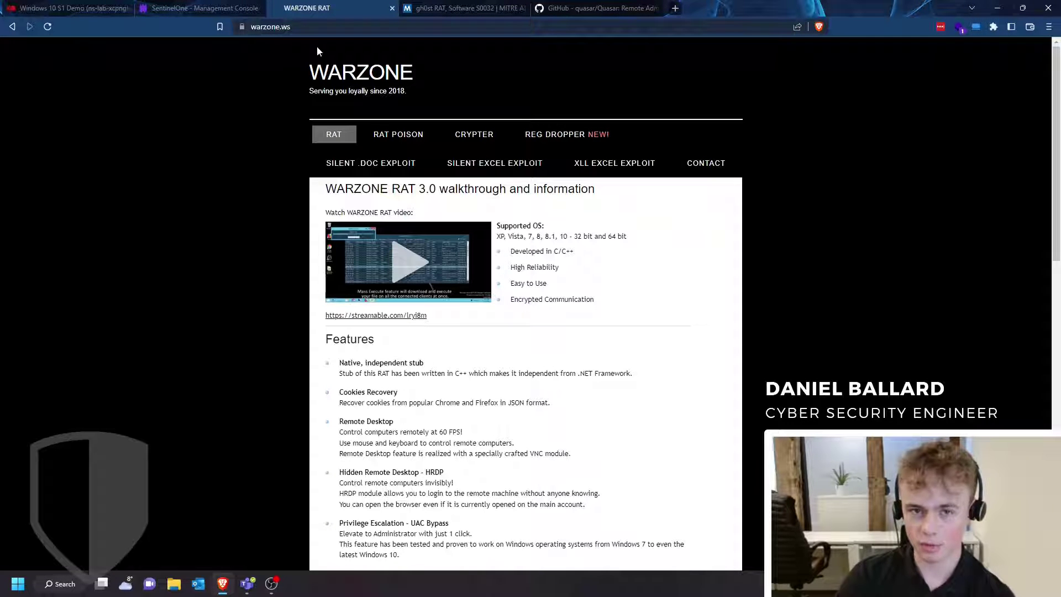
scroll(322, 109, down, 15)
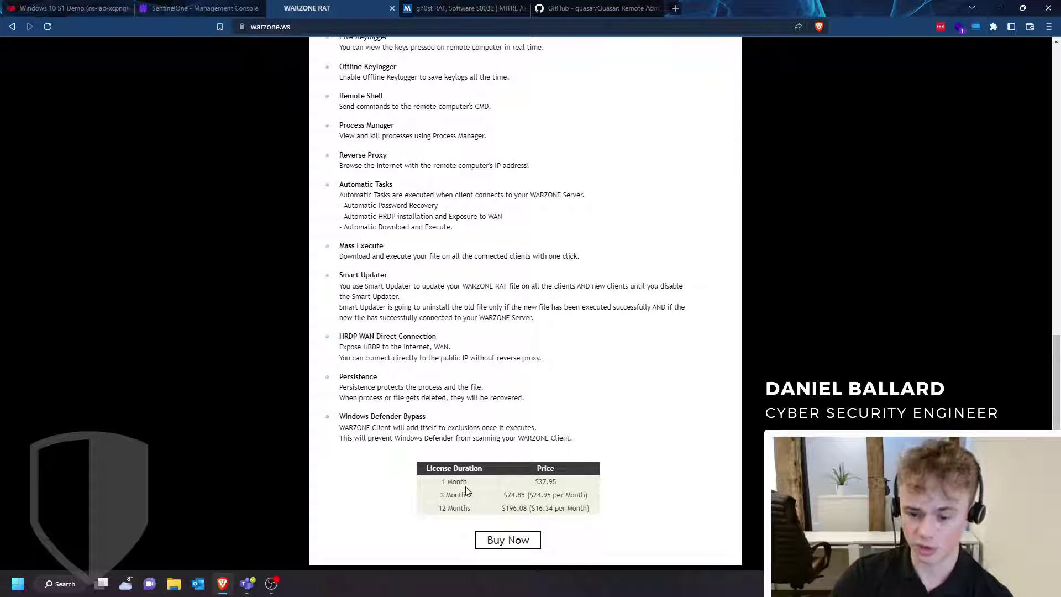
scroll(466, 486, up, 15)
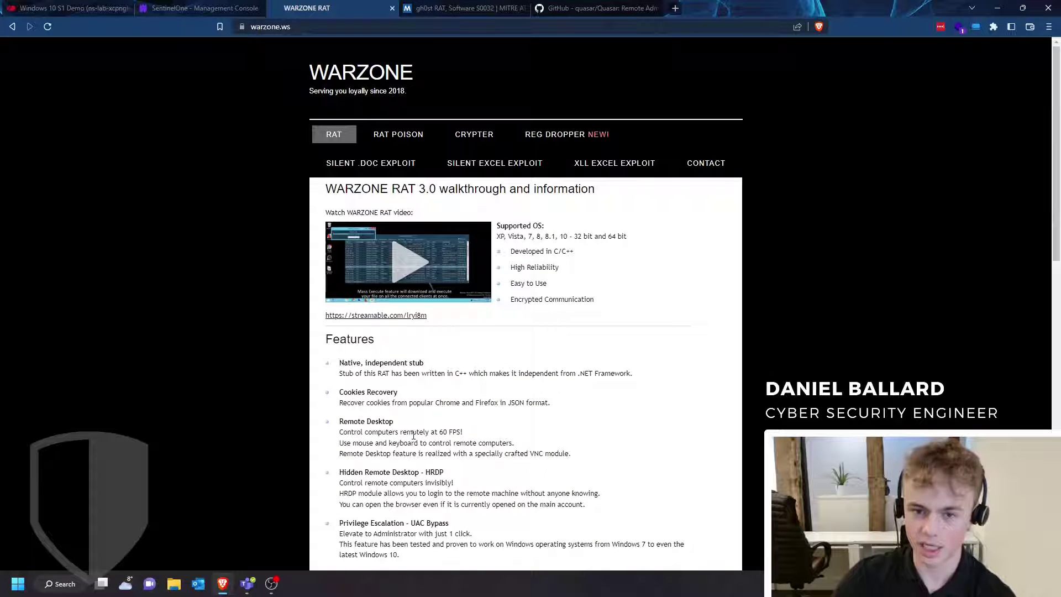
Review the MITRE ATT&CK page for gh0st RAT, including its description and the techniques used
click(457, 9)
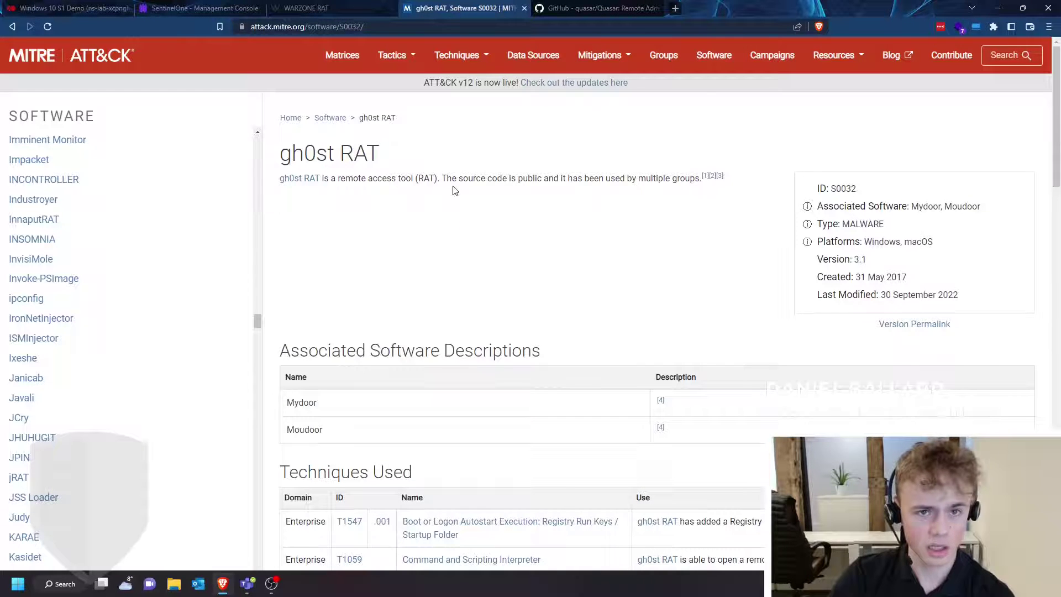
scroll(437, 221, down, 5)
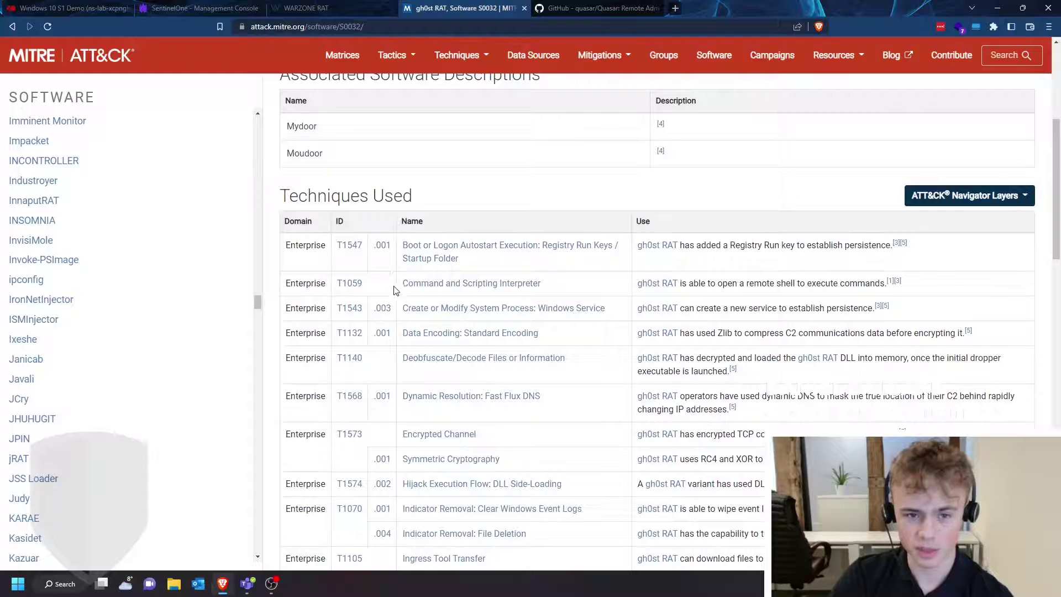
scroll(389, 387, up, 5)
scroll(381, 437, down, 5)
scroll(379, 445, up, 5)
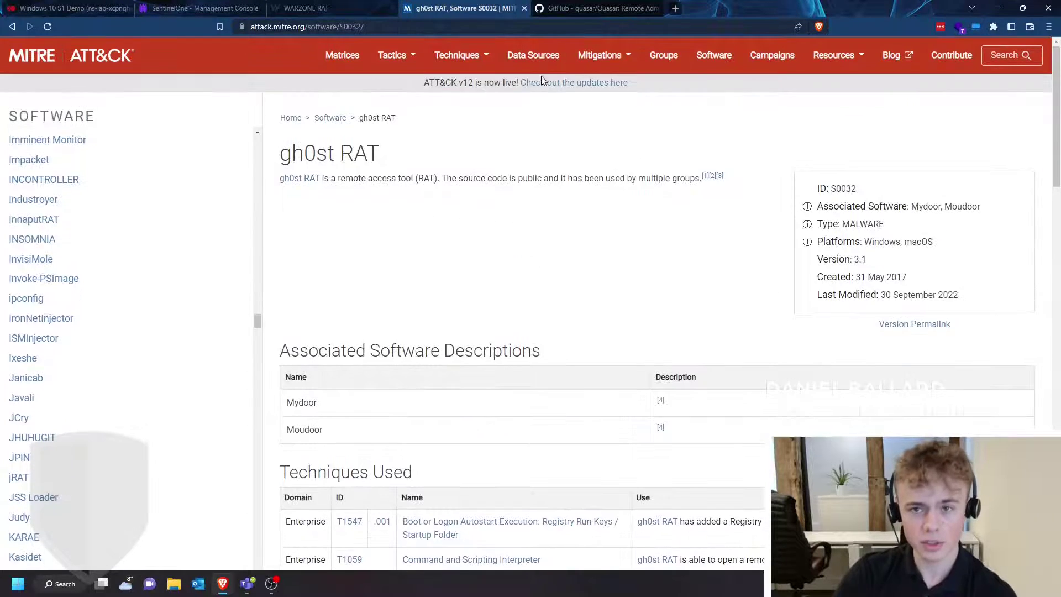
Review the Quasar repository on GitHub, including the README introduction, screenshots and feature list
click(580, 8)
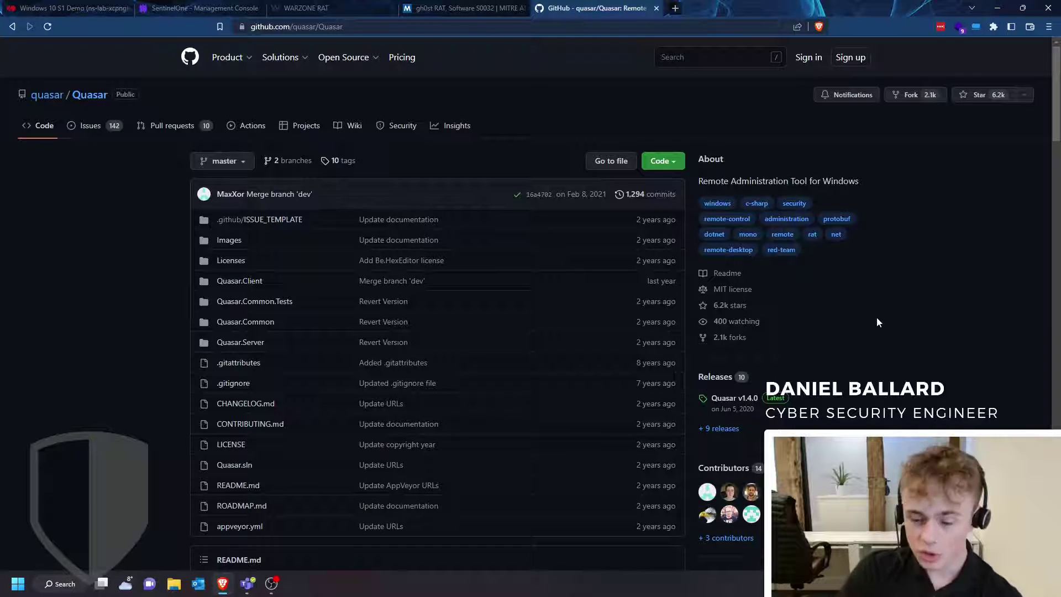
scroll(852, 327, down, 5)
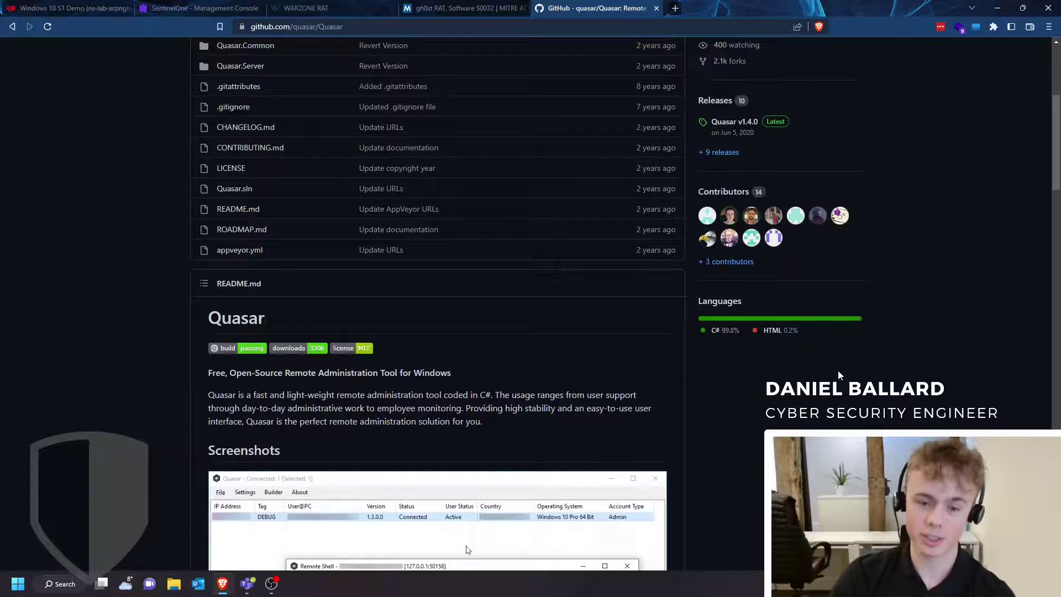
scroll(467, 549, up, 5)
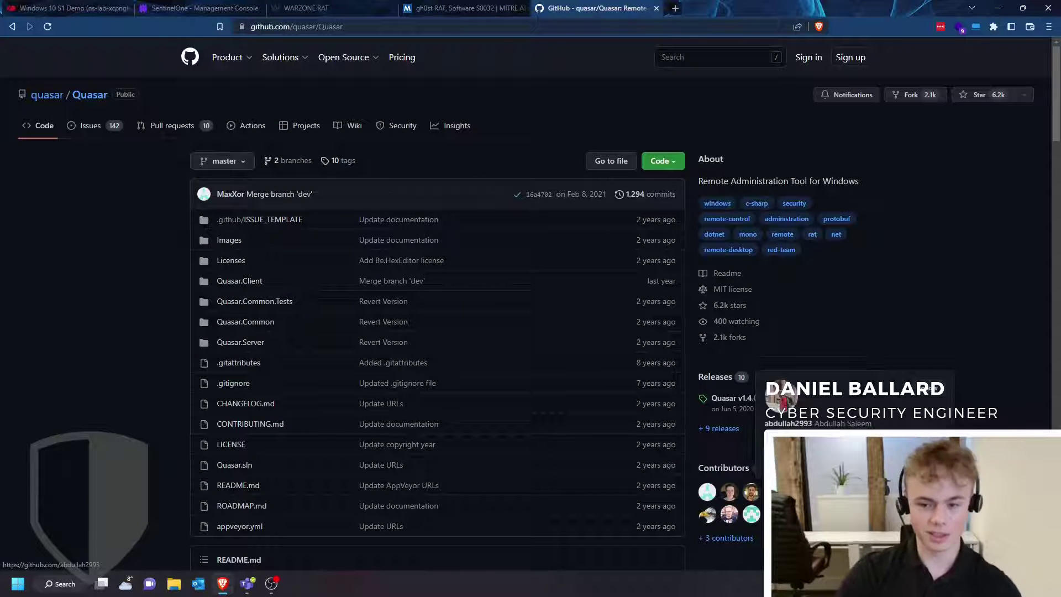
scroll(599, 424, down, 15)
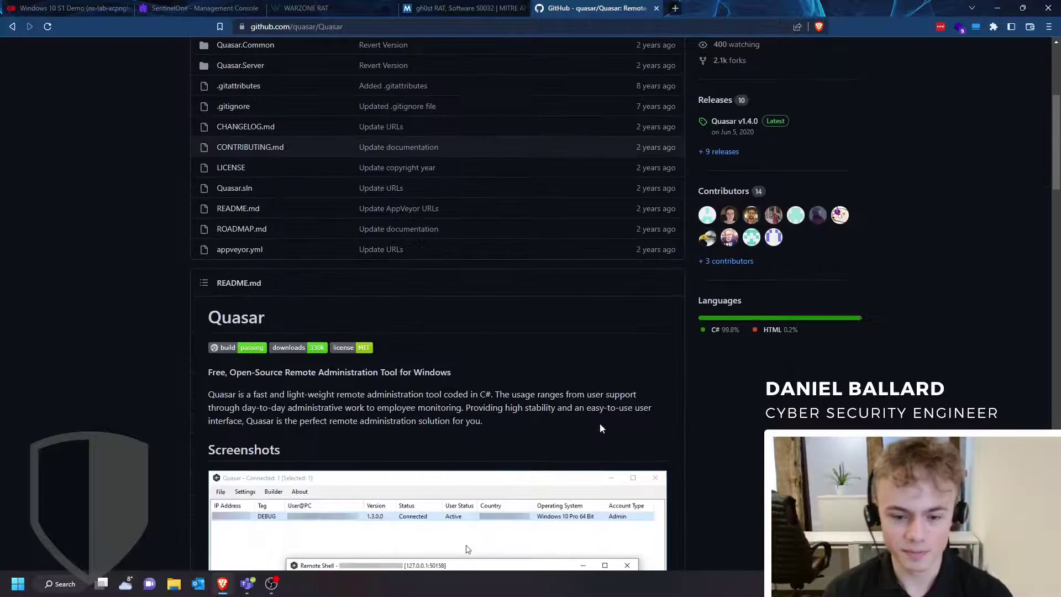
scroll(601, 429, down, 12)
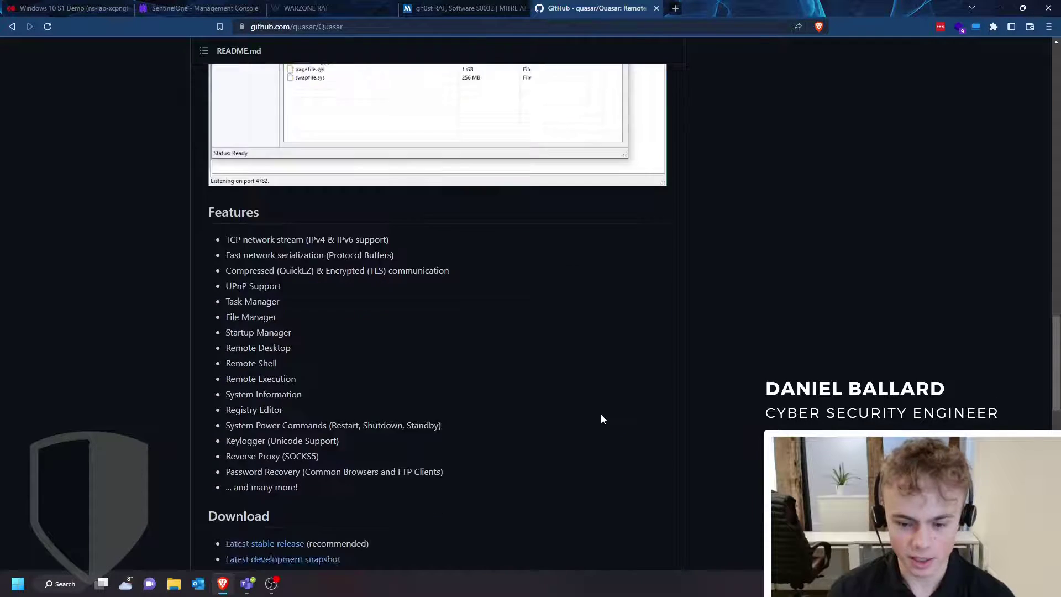
scroll(740, 394, up, 20)
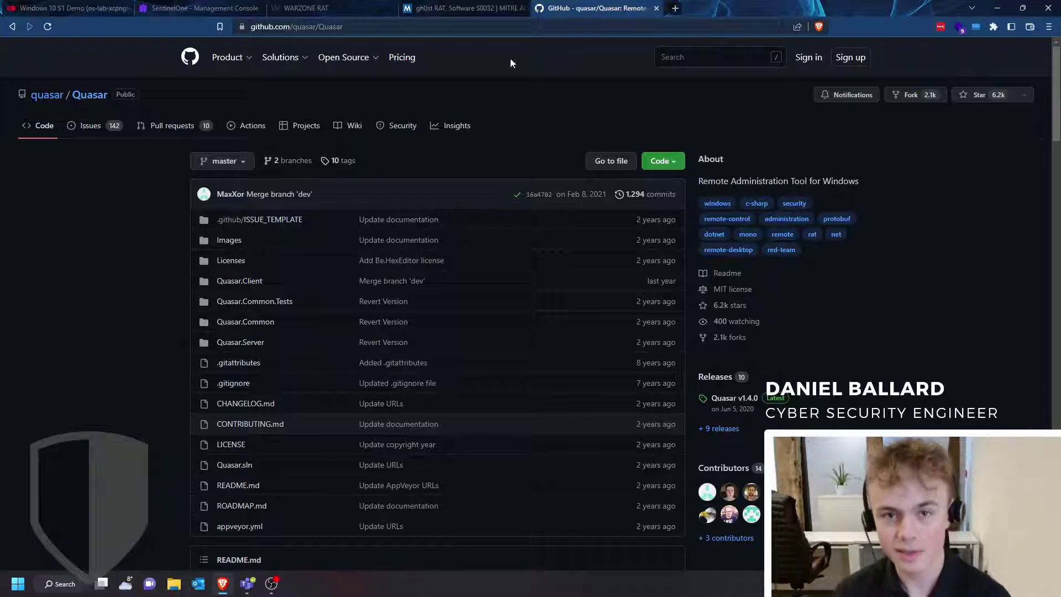
In the SentinelOne console, review the demo group's policy, covering protection mode, detection engines and Deep Visibility, and return to its endpoints
click(188, 7)
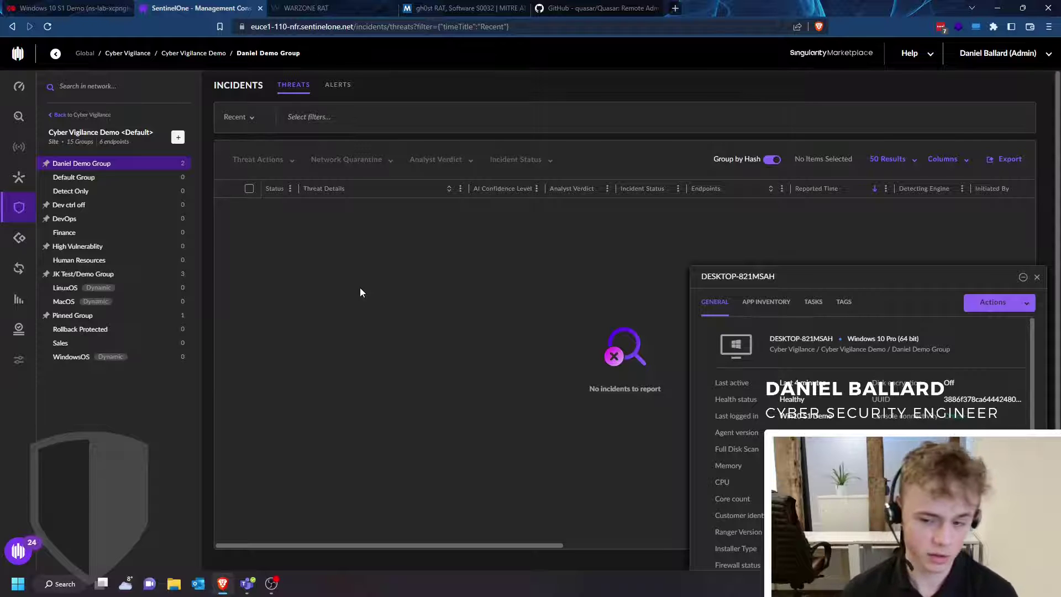
click(5, 180)
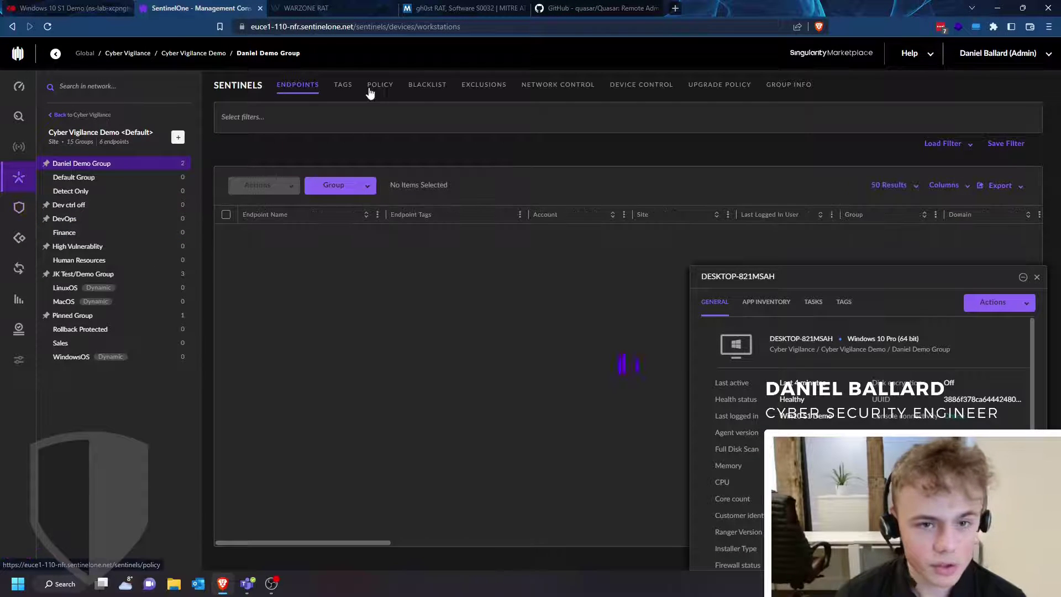
click(379, 86)
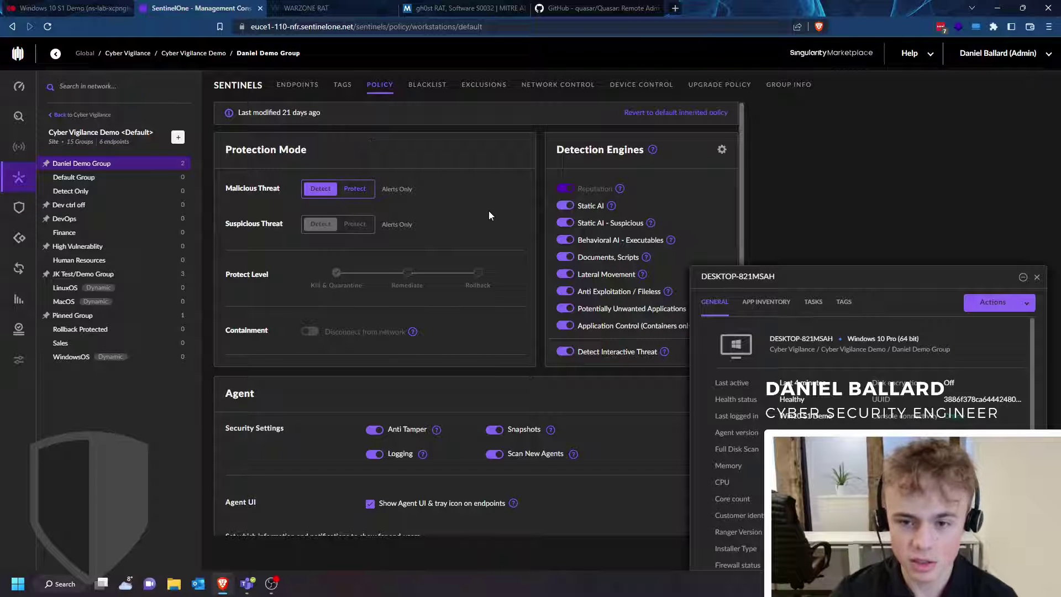
scroll(489, 212, down, 10)
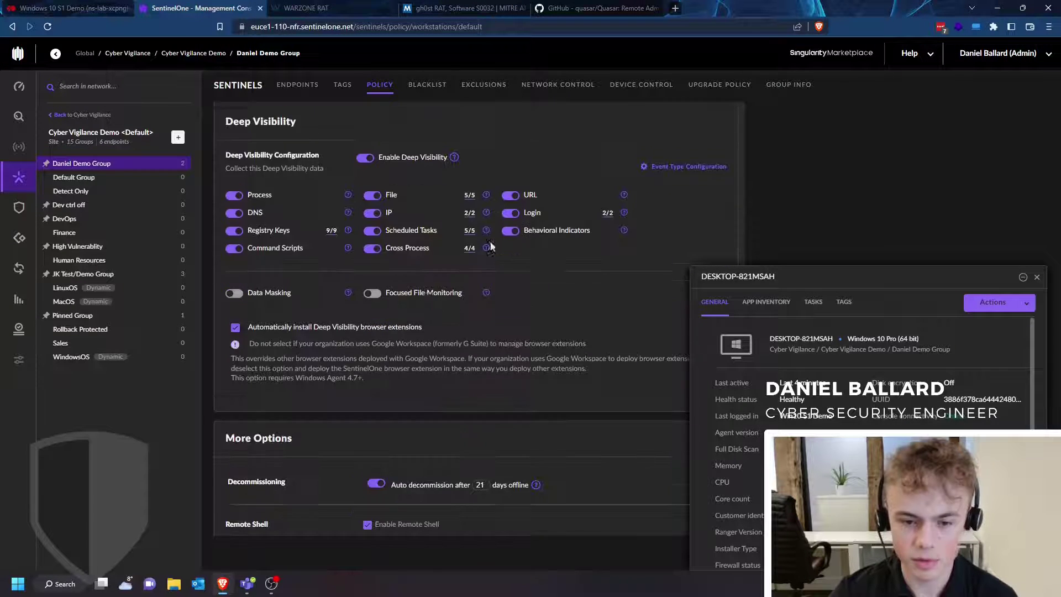
scroll(312, 342, up, 3)
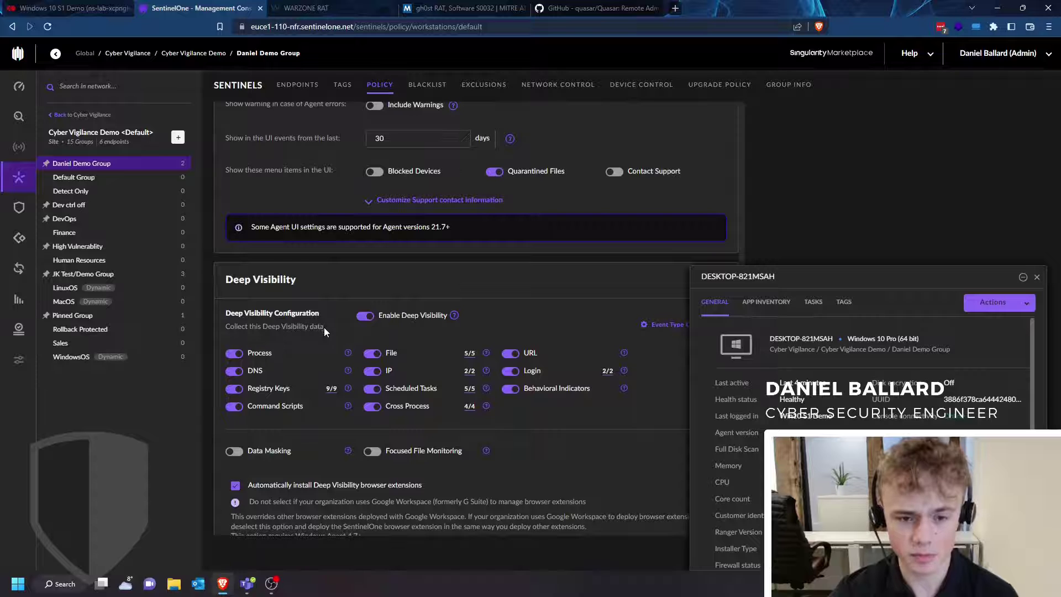
drag(324, 327, 226, 296)
scroll(250, 356, up, 10)
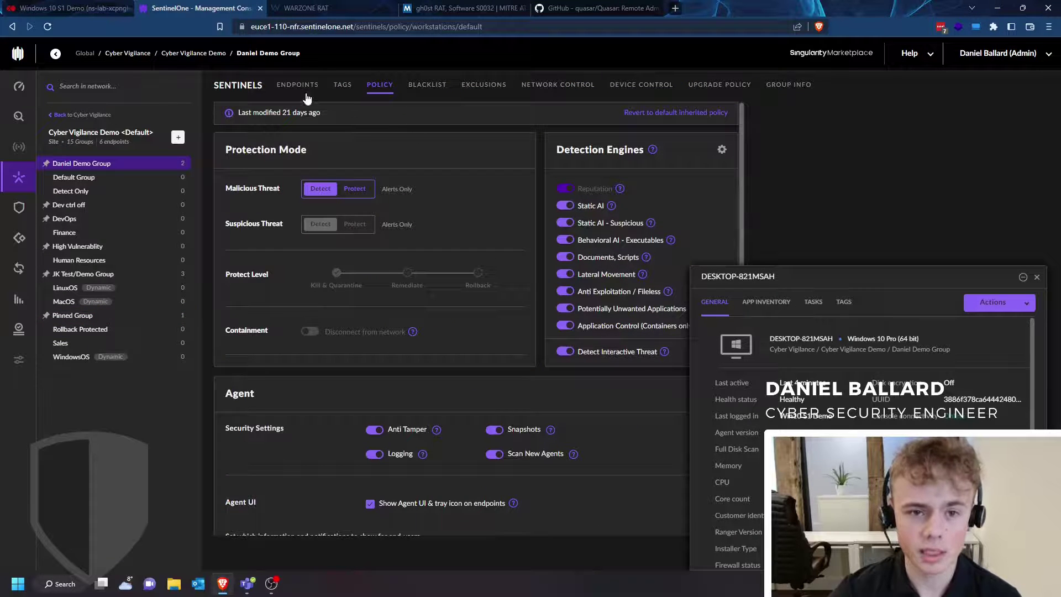
click(306, 92)
Switch to the Windows 10 S1 Demo virtual machine's console and open the AveMariaRAT exe sample tagged RAT in the MalwareBazaar list
click(93, 7)
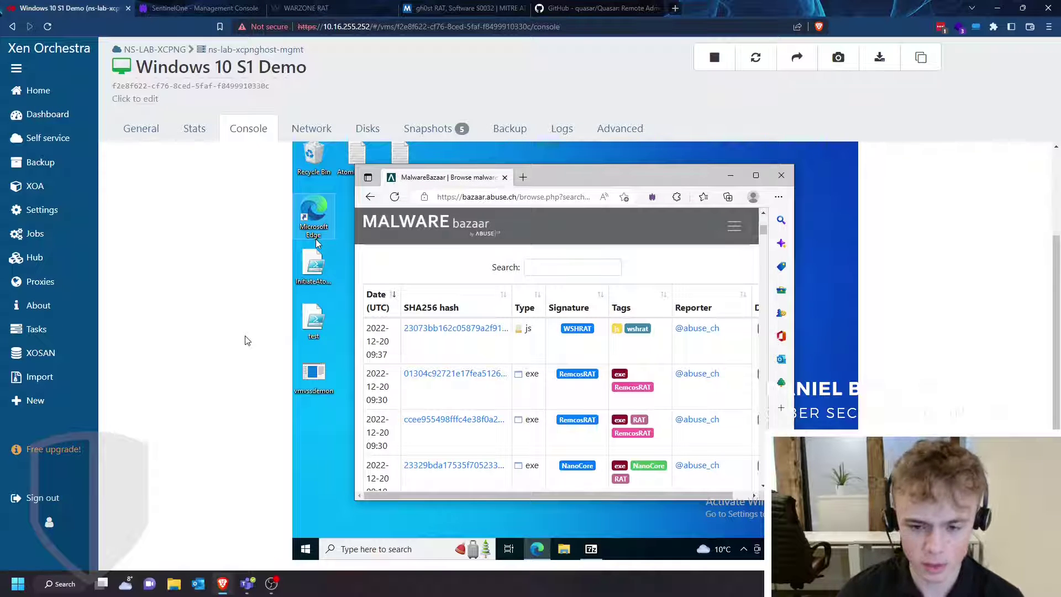
scroll(547, 359, up, 3)
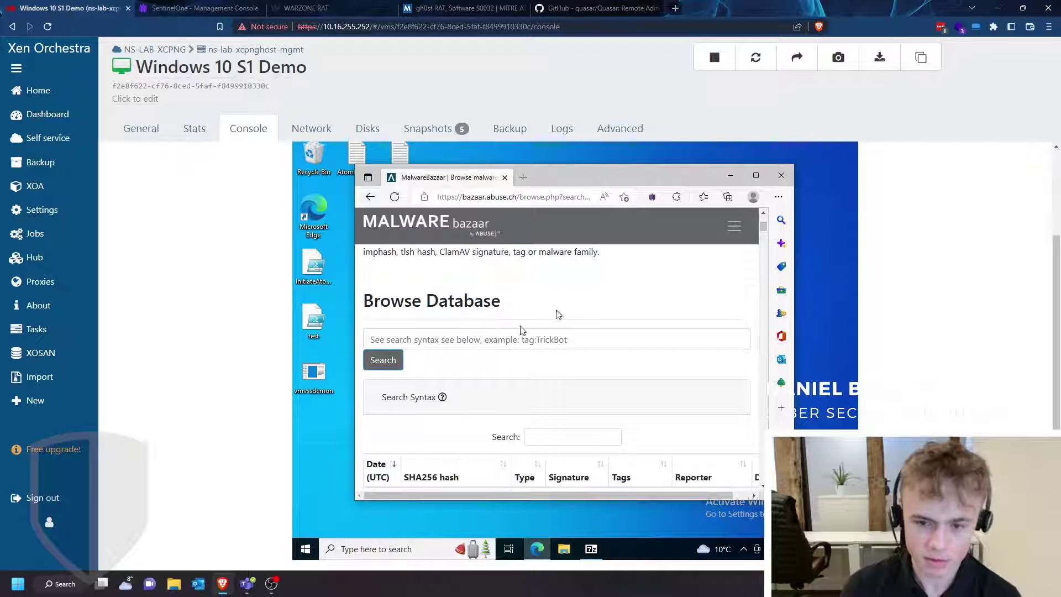
scroll(599, 308, down, 3)
scroll(609, 339, down, 3)
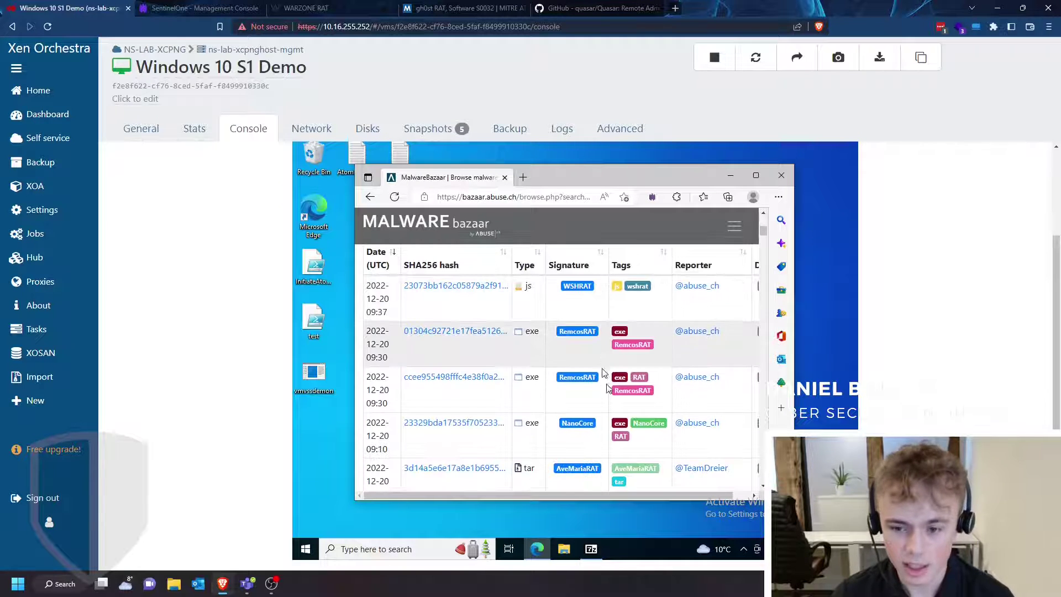
scroll(609, 422, down, 1)
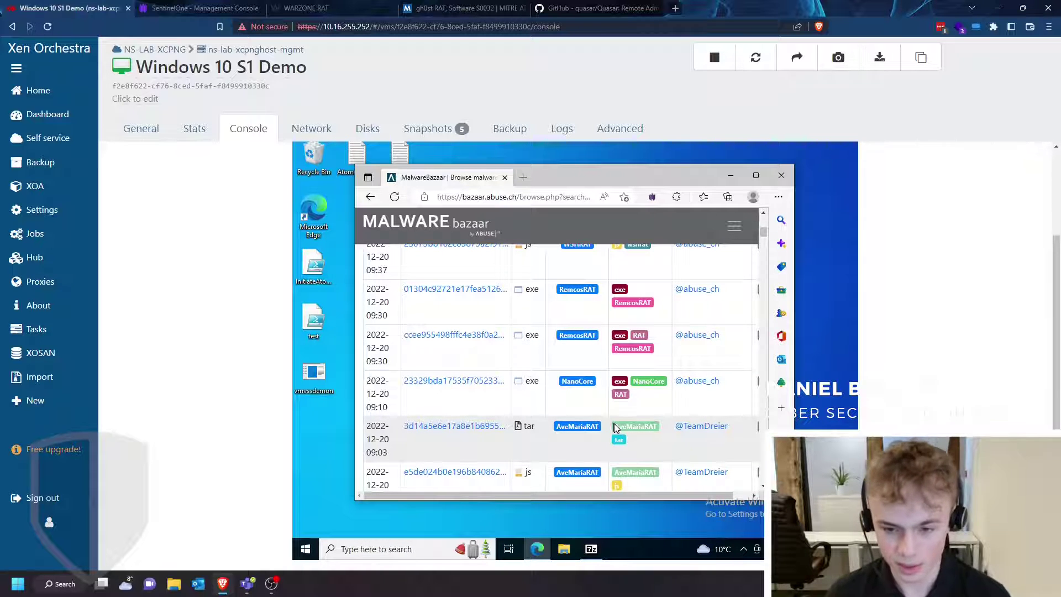
scroll(575, 403, down, 1)
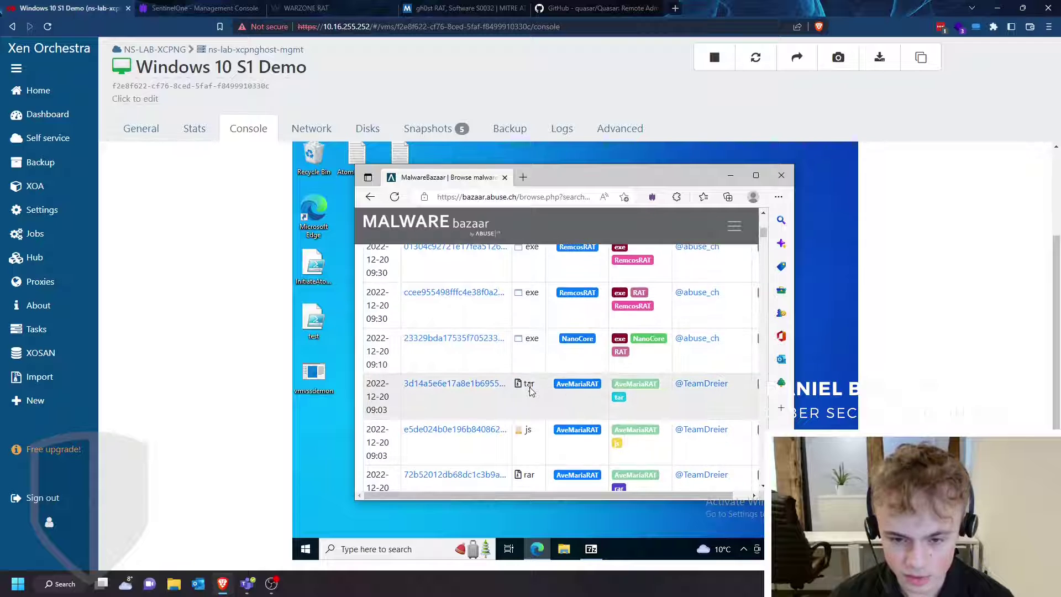
scroll(536, 388, up, 1)
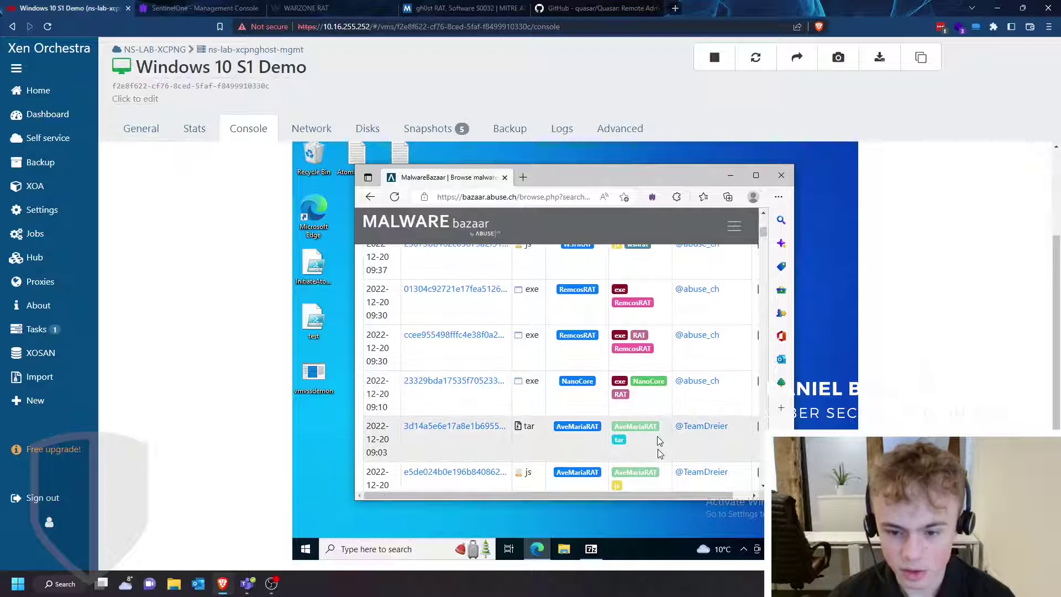
scroll(658, 455, down, 2)
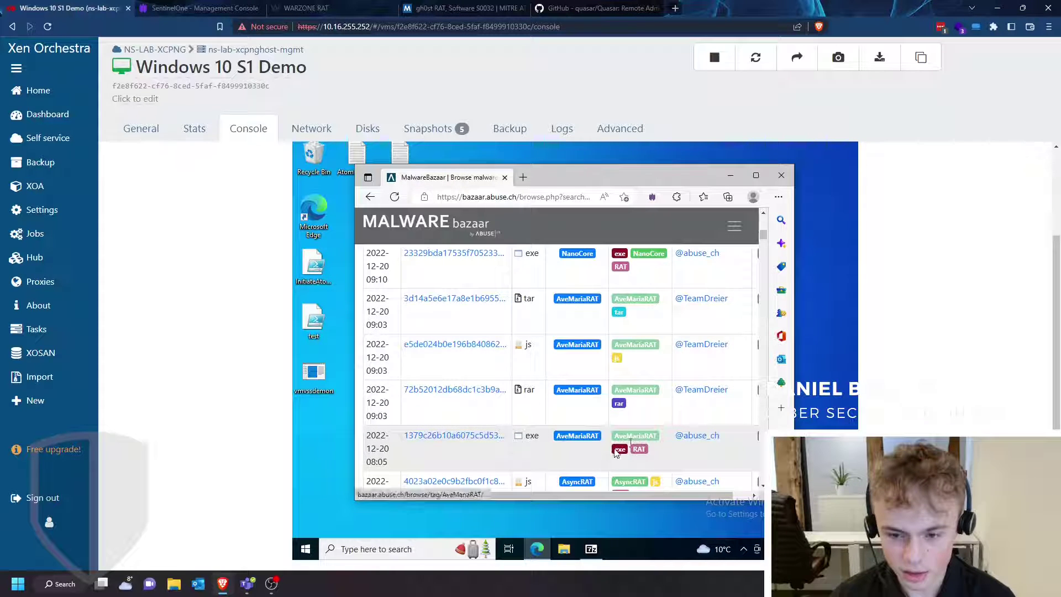
click(448, 440)
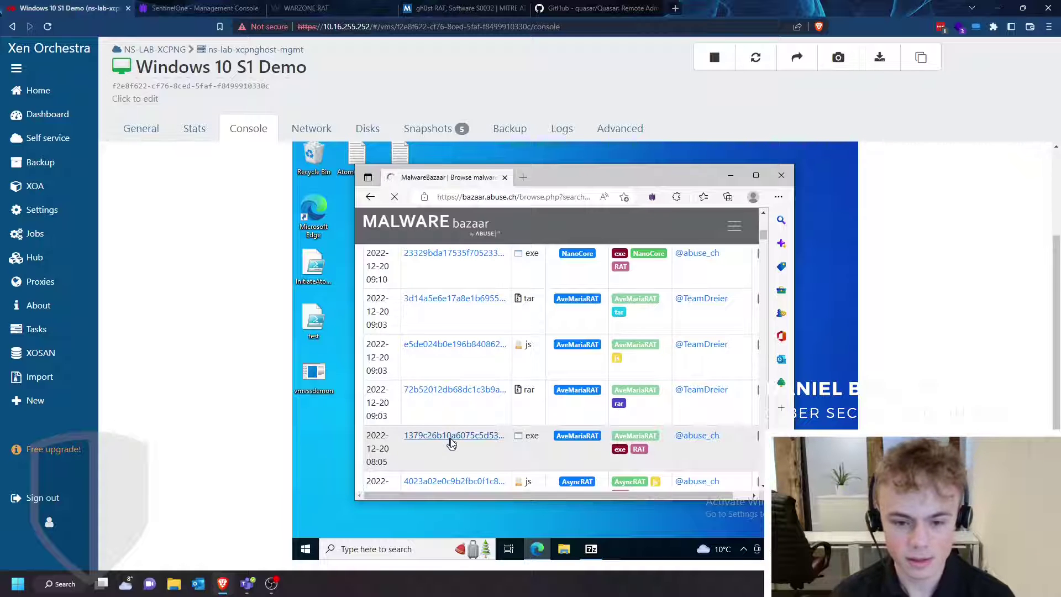
Review the AveMariaRAT sample's database entry and download the sample as a ZIP file
scroll(486, 438, down, 3)
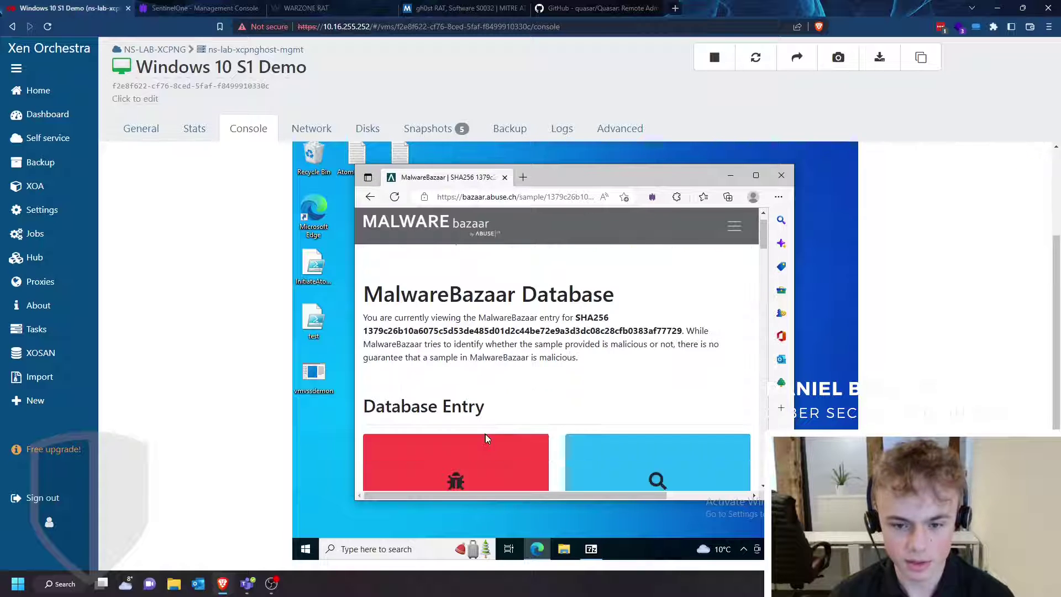
scroll(486, 439, down, 5)
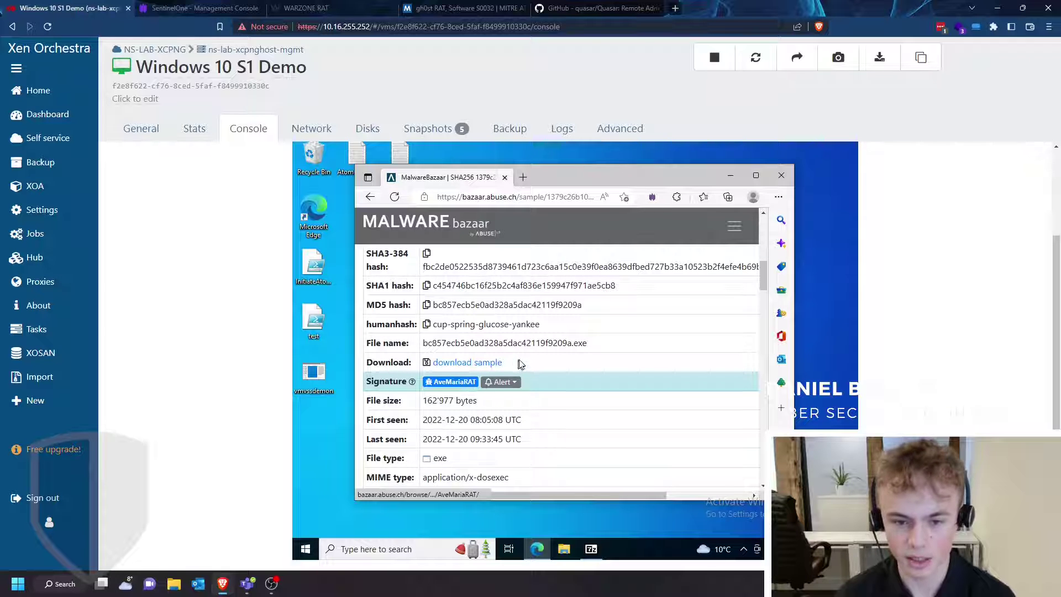
scroll(519, 362, down, 1)
scroll(528, 338, up, 2)
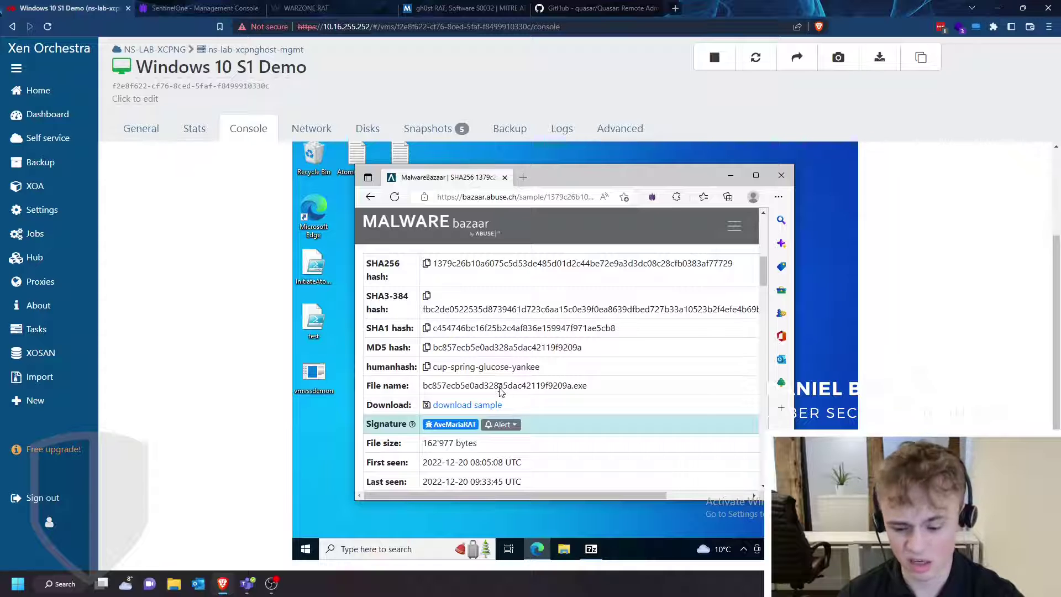
click(466, 408)
scroll(554, 386, down, 1)
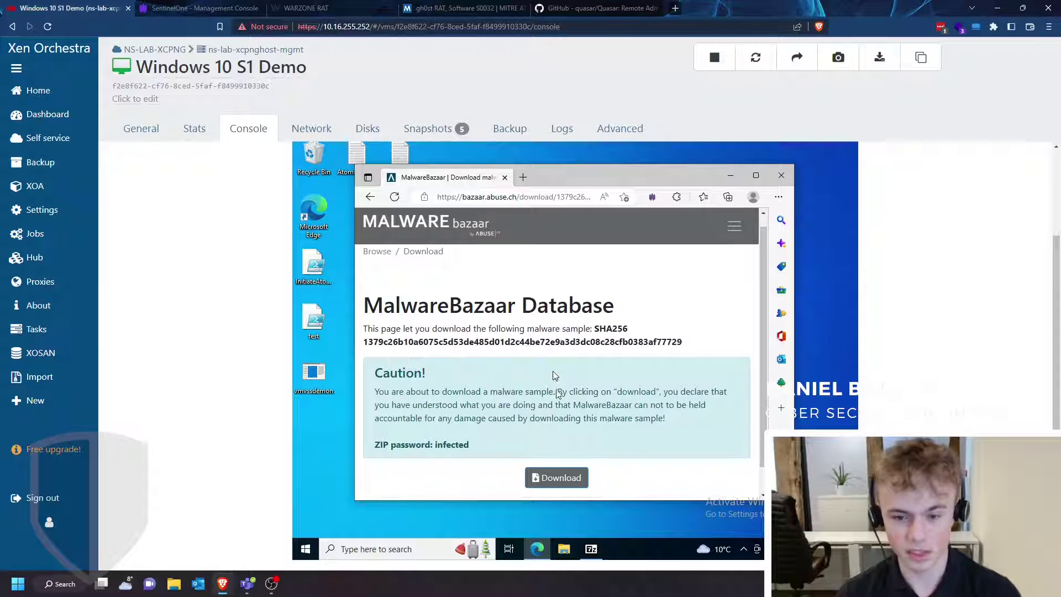
click(573, 448)
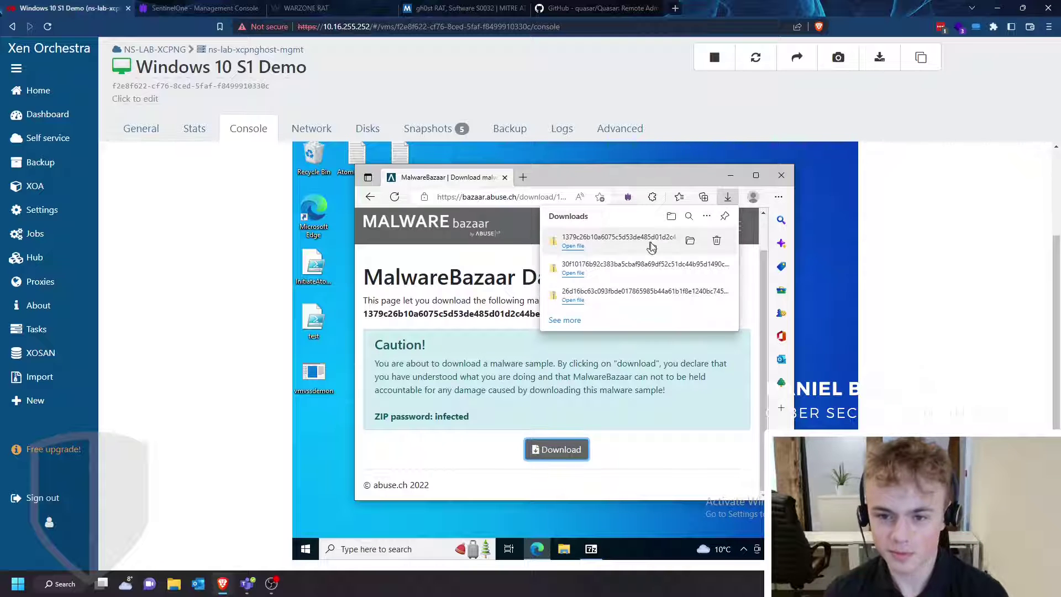
Open the downloaded sample archive in 7-Zip and extract its file to the virtual machine's desktop, entering the archive password
click(574, 273)
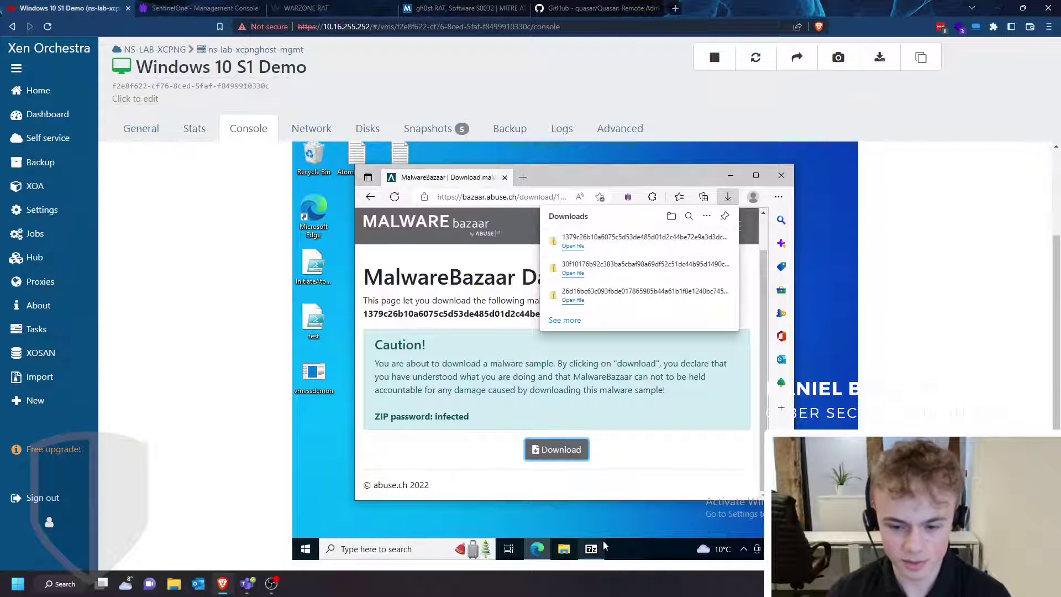
click(378, 252)
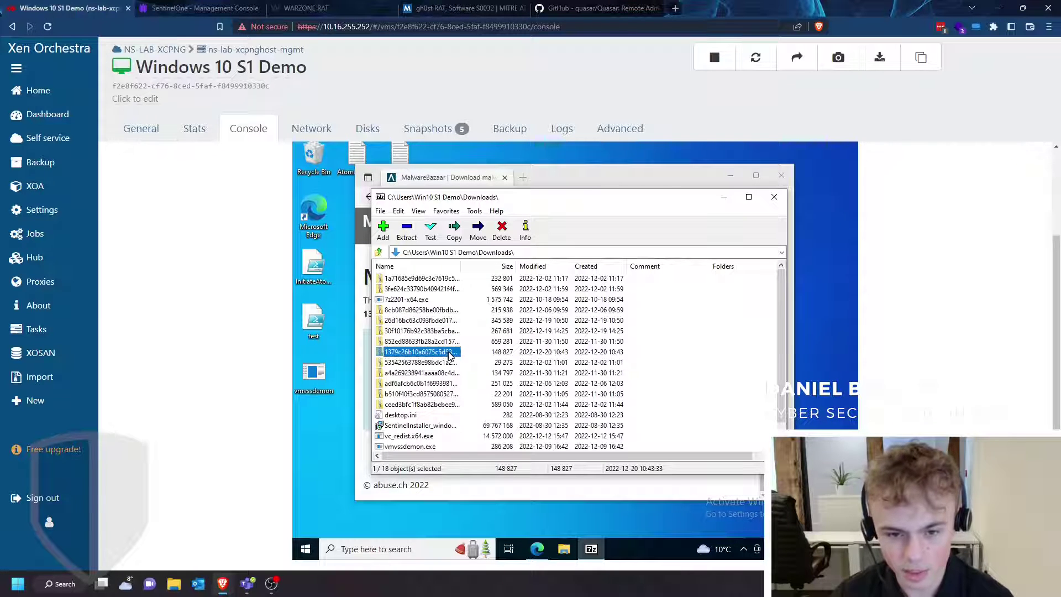
double_click(449, 355)
drag(407, 279, 384, 294)
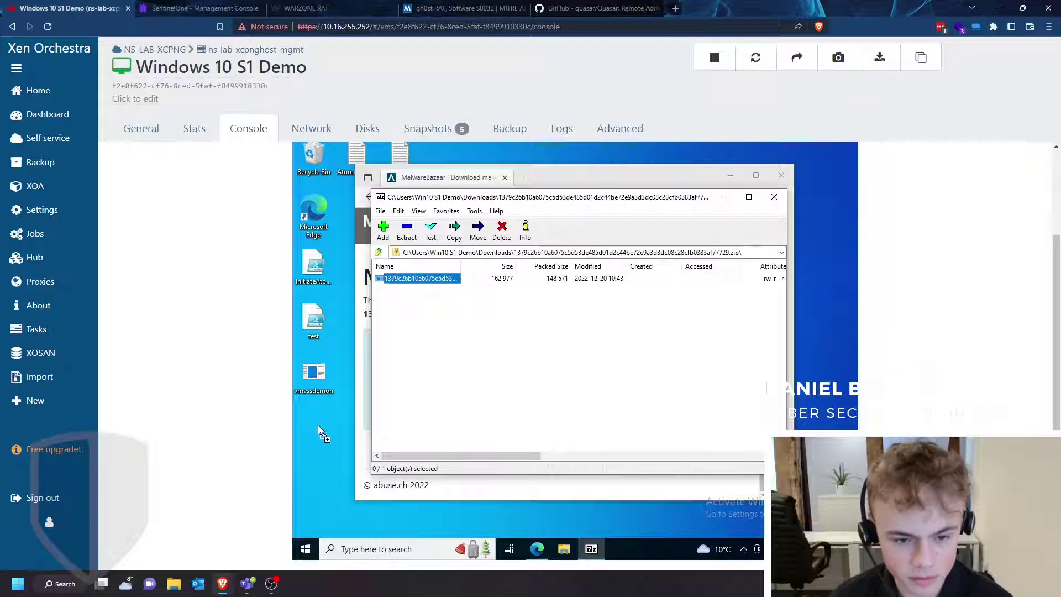
drag(318, 426, 319, 425)
text(infected)
key(Return)
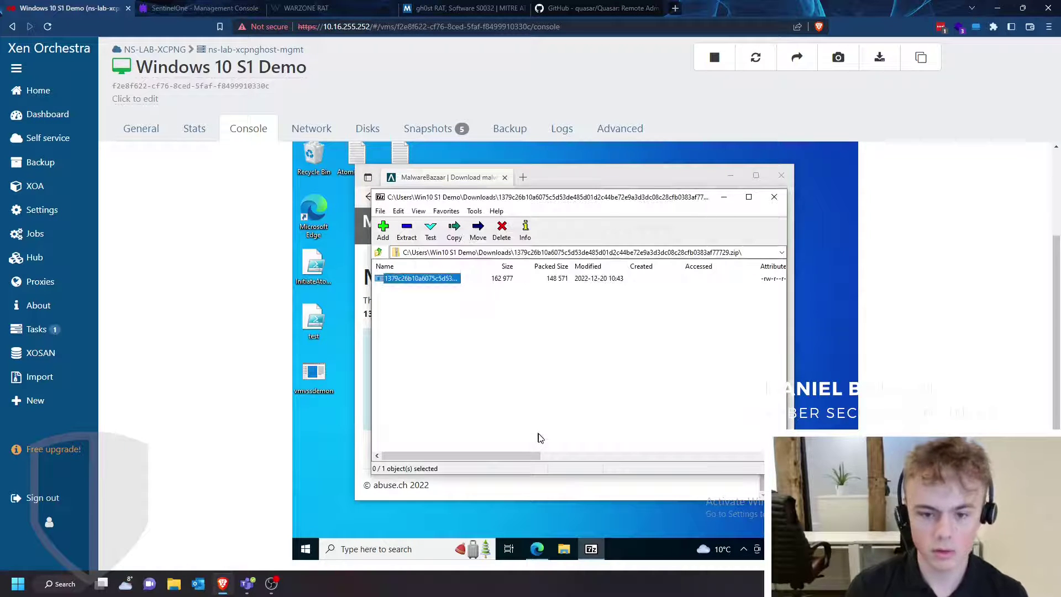
Examine the extracted sample's file properties, including compatibility, security, details, previous versions and advanced attributes, and close them without changes
click(343, 503)
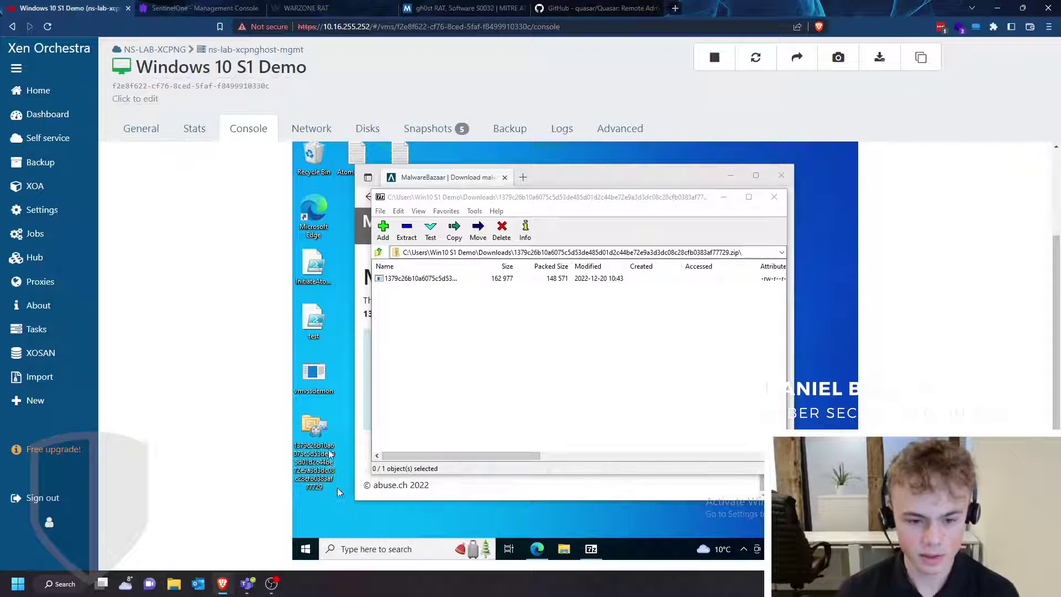
mouse_move(314, 435)
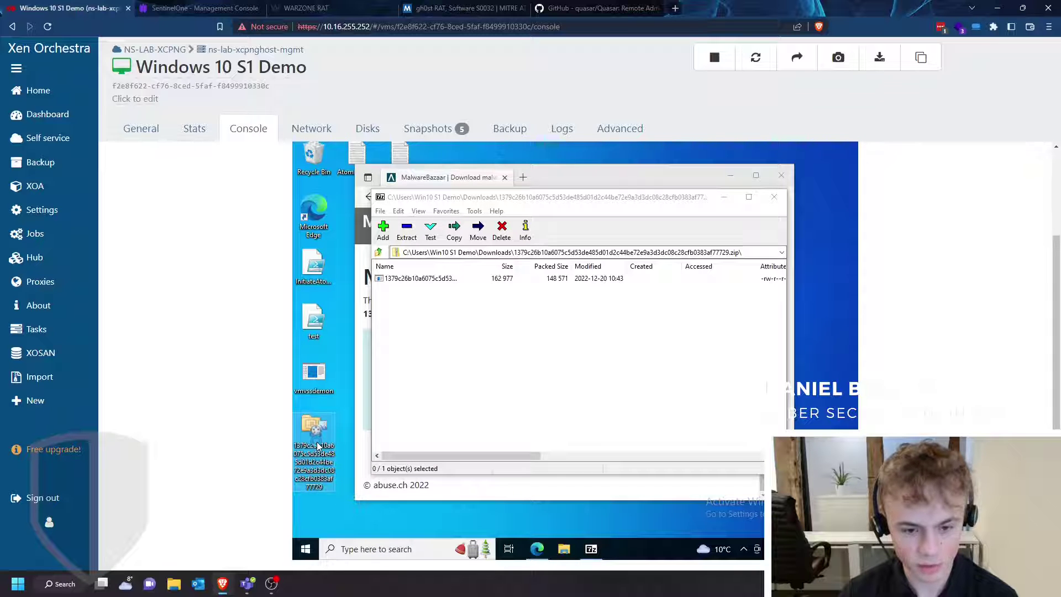
right_click(320, 437)
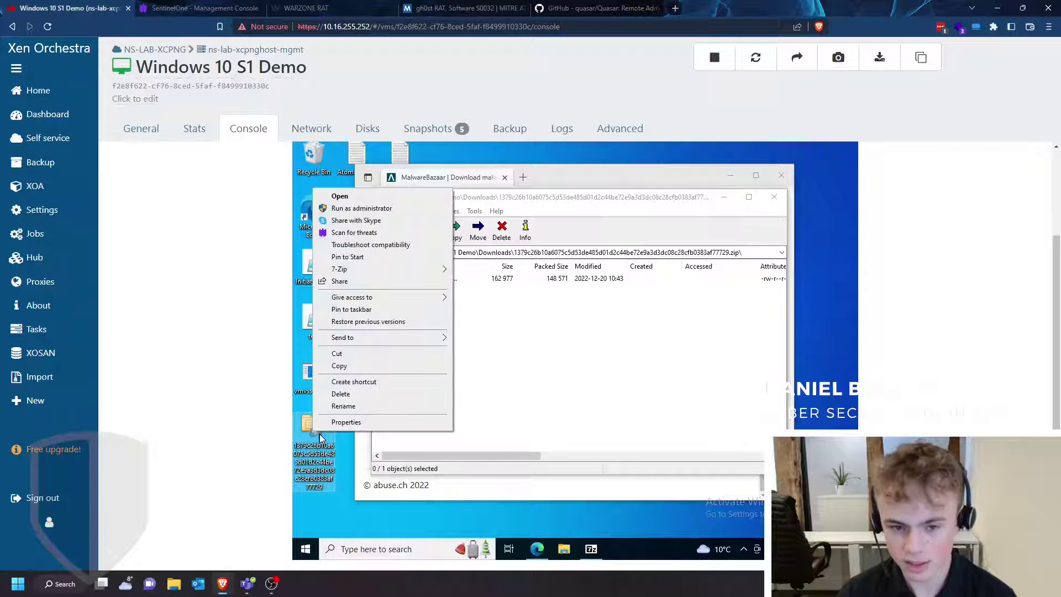
click(346, 423)
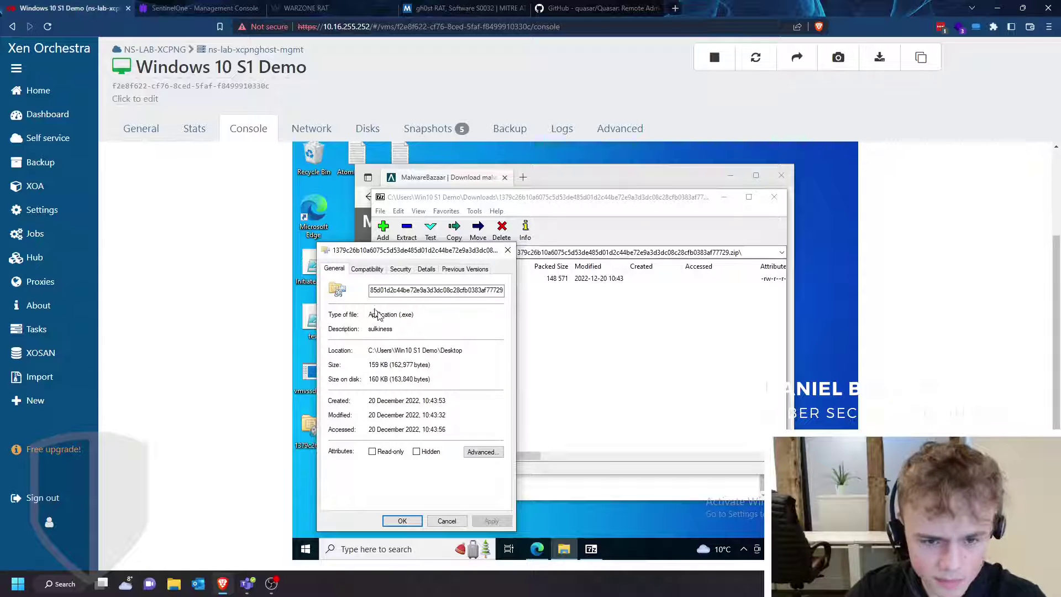
click(368, 269)
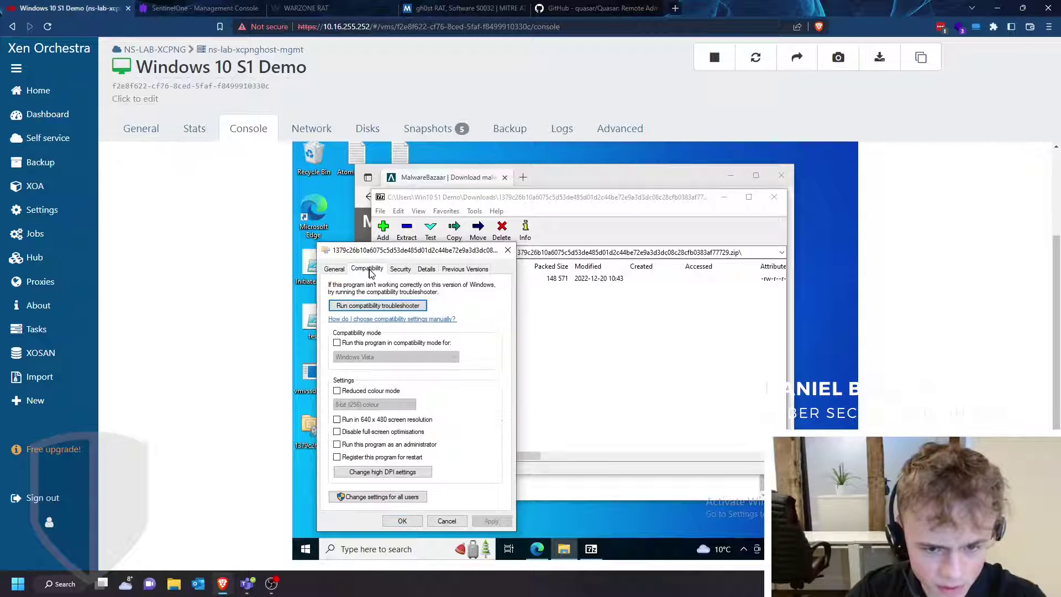
click(401, 269)
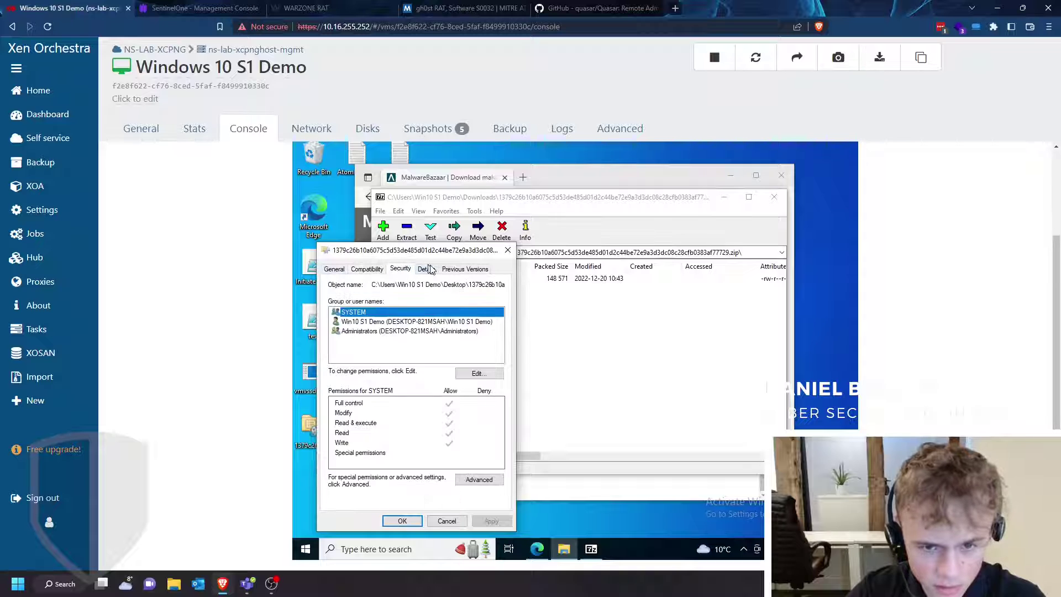
click(429, 269)
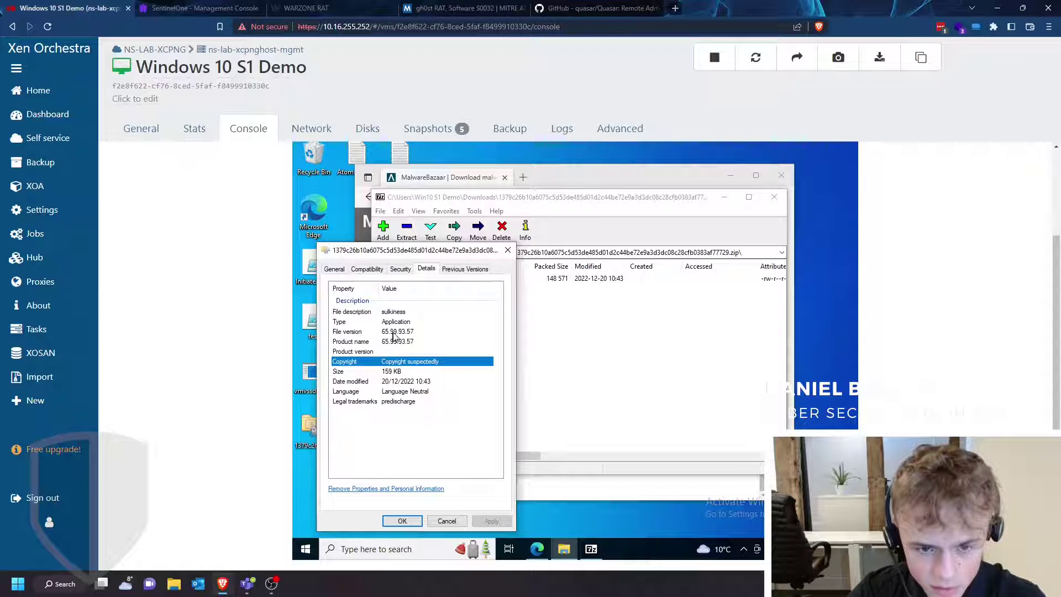
click(398, 312)
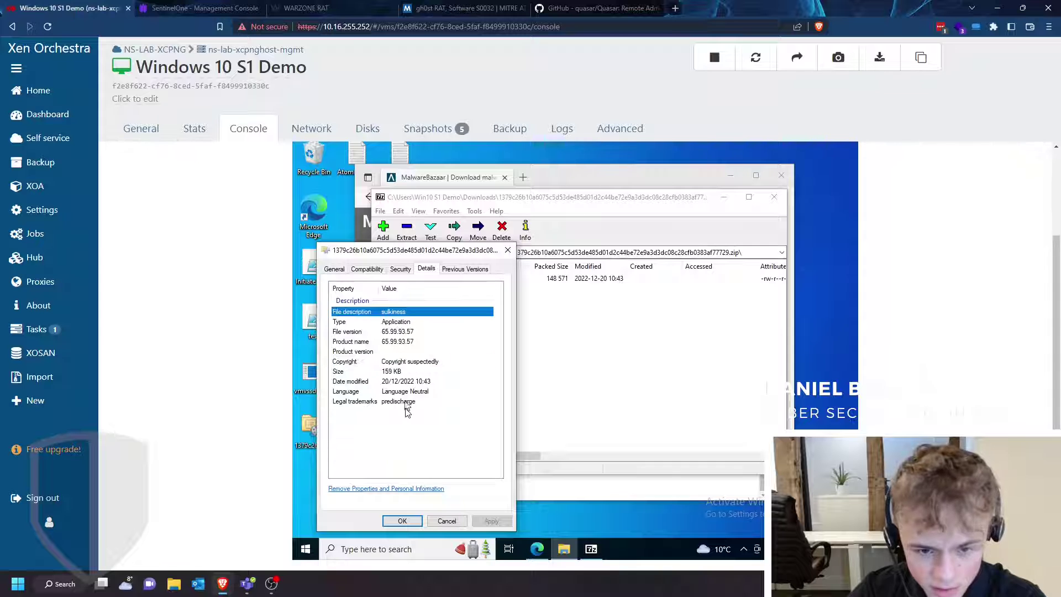
click(464, 270)
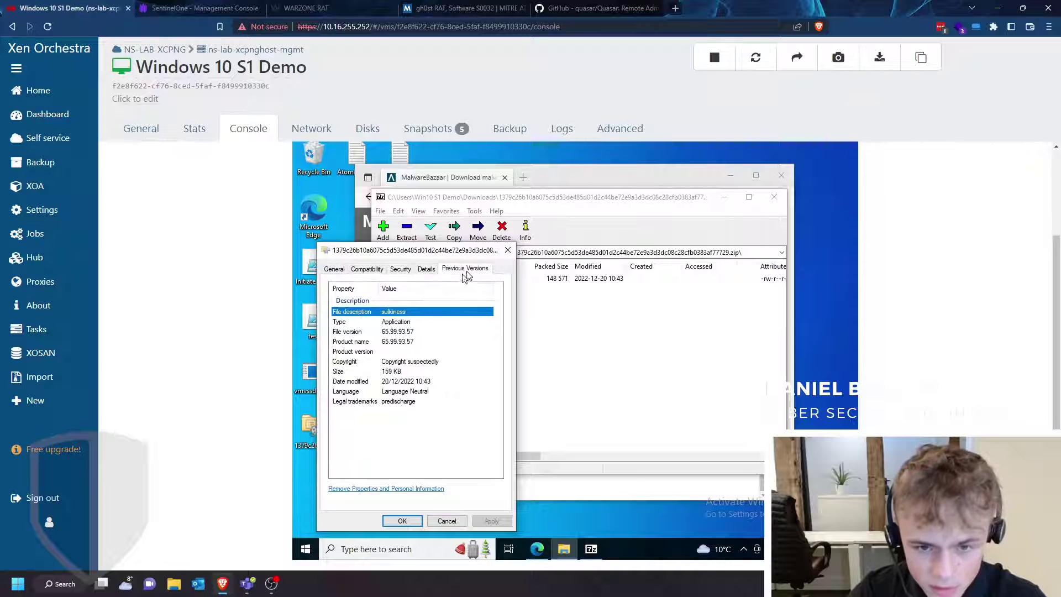
click(336, 271)
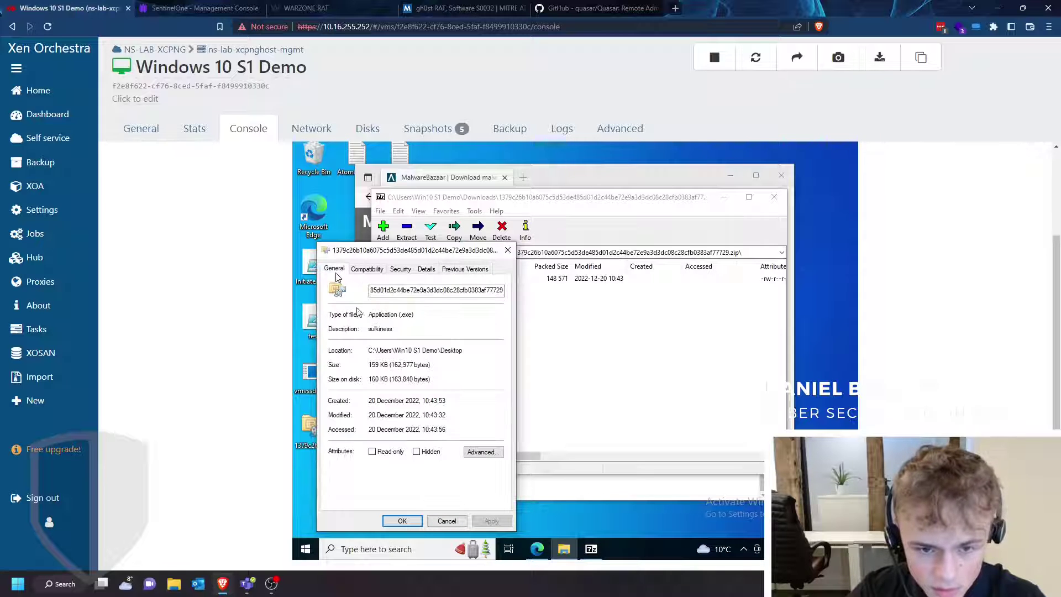
click(483, 452)
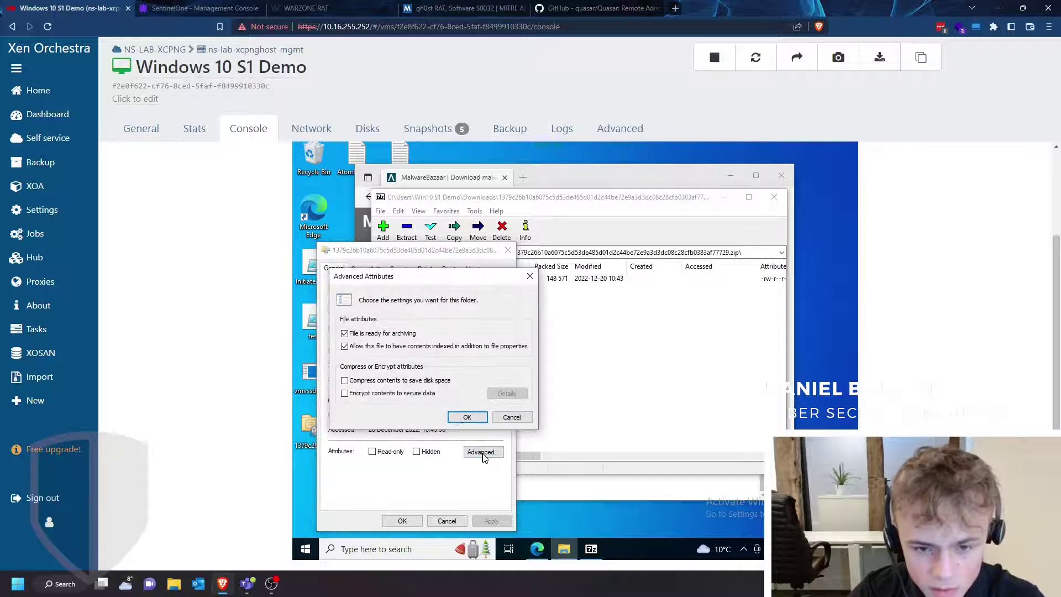
click(530, 275)
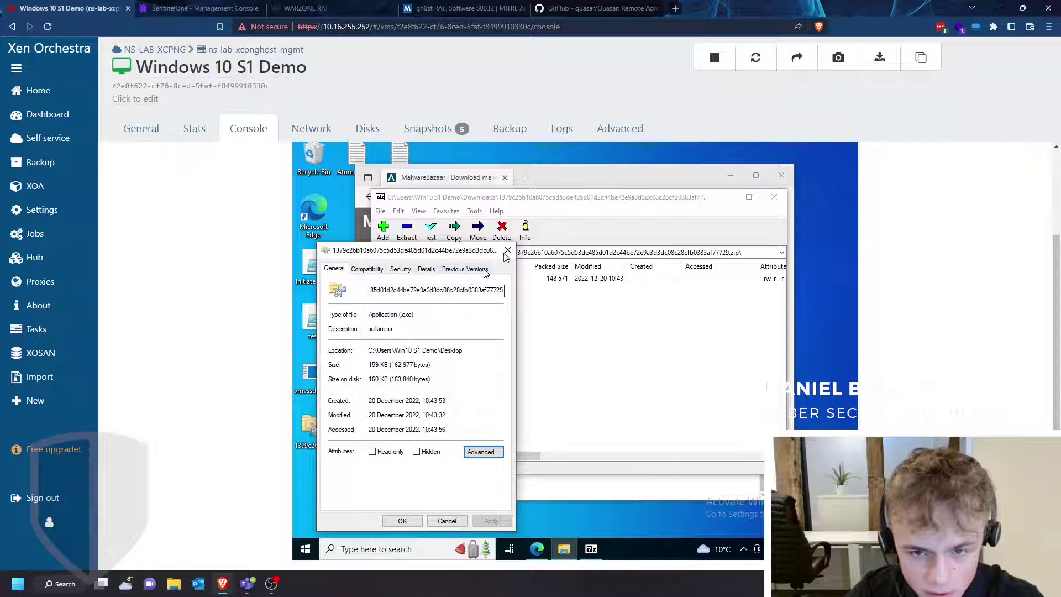
click(507, 251)
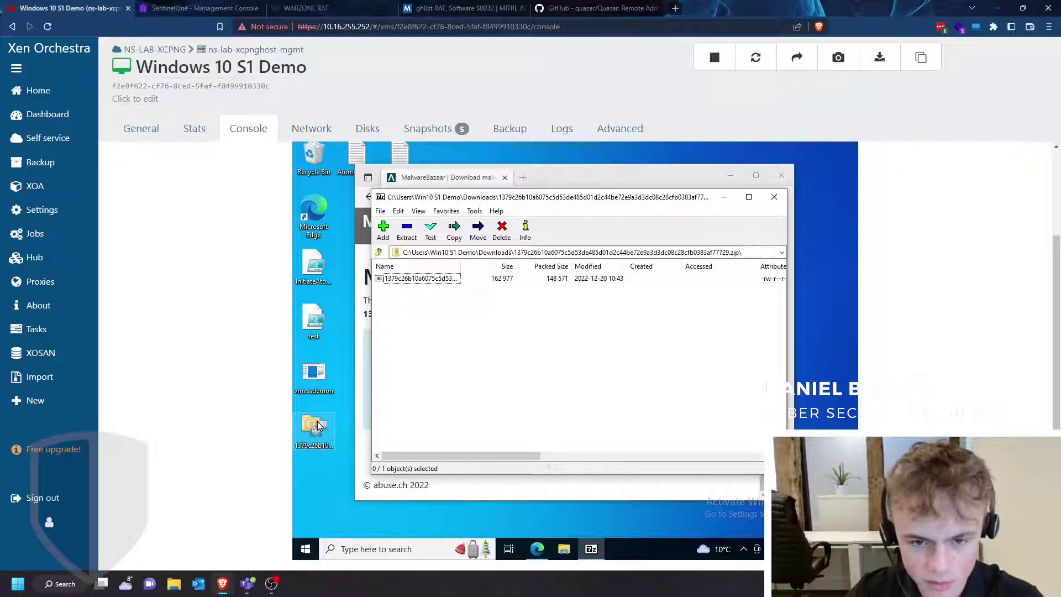
Return to the AveMariaRAT sample's MalwareBazaar entry and check its file icon, tags and the reporter's C2 comment
click(505, 496)
click(370, 197)
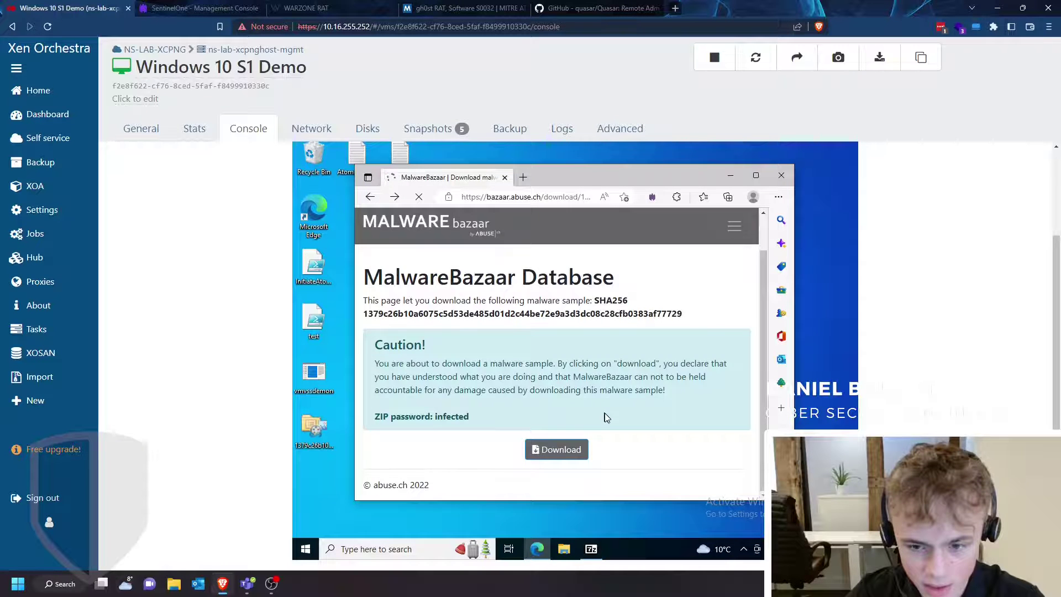
scroll(604, 418, down, 4)
scroll(604, 417, down, 4)
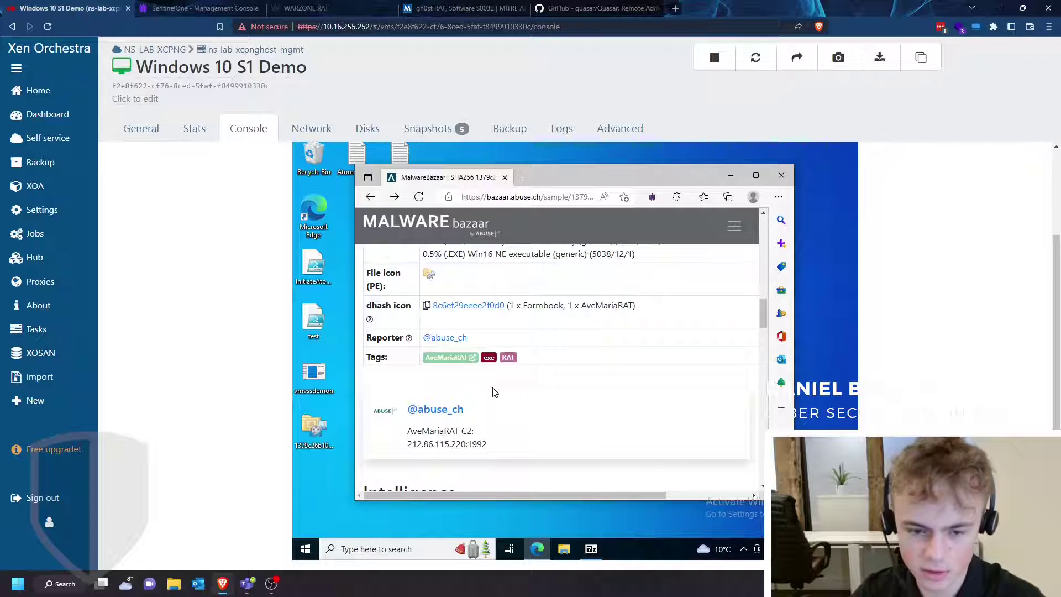
Run the extracted AveMariaRAT sample from the virtual machine's desktop and open Task Manager
click(324, 443)
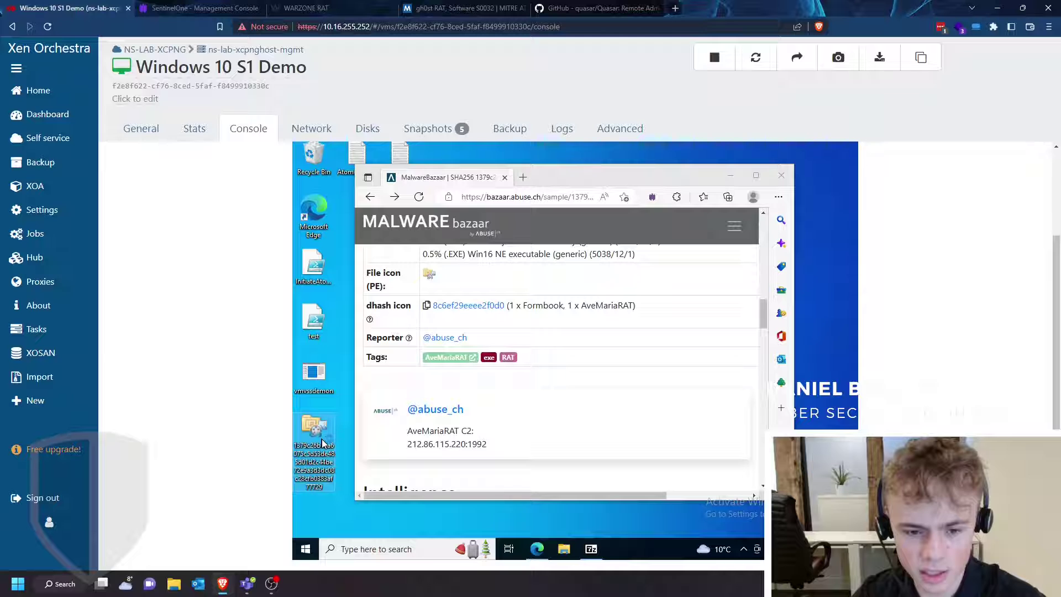
double_click(323, 444)
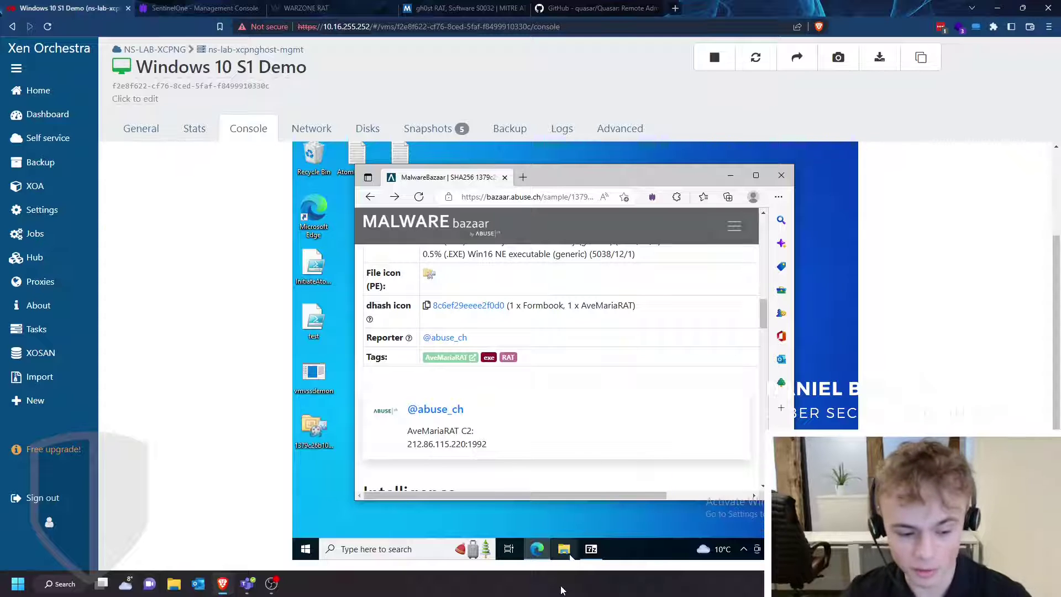
mouse_move(538, 548)
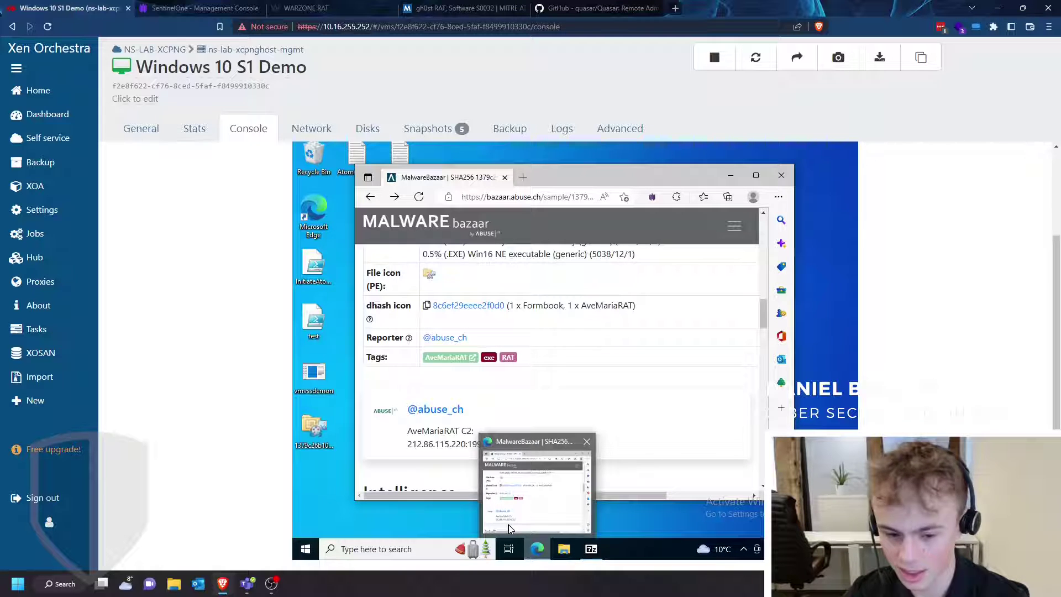
click(396, 544)
text(task)
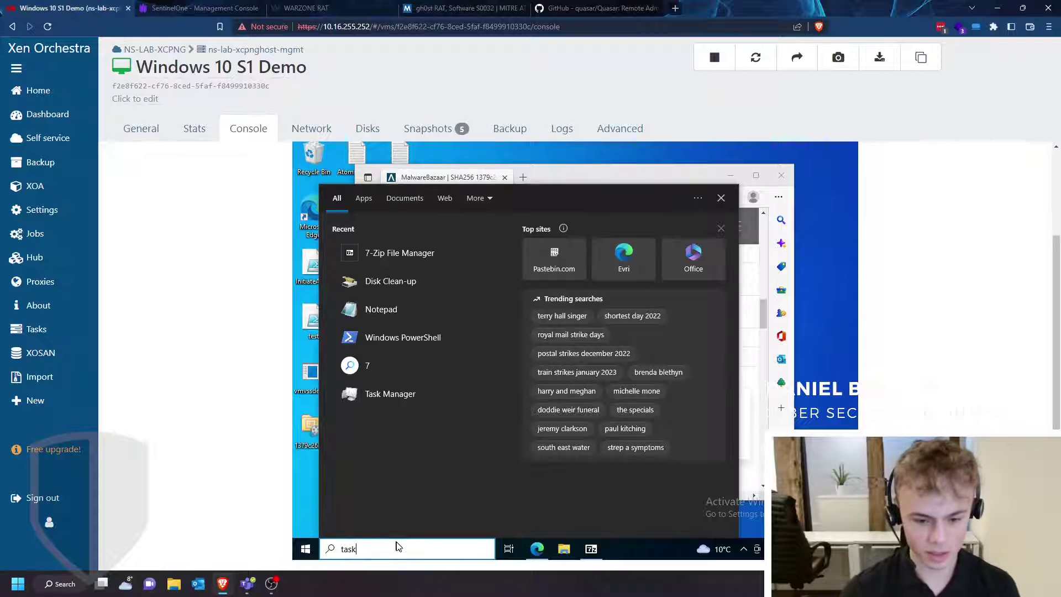
click(404, 243)
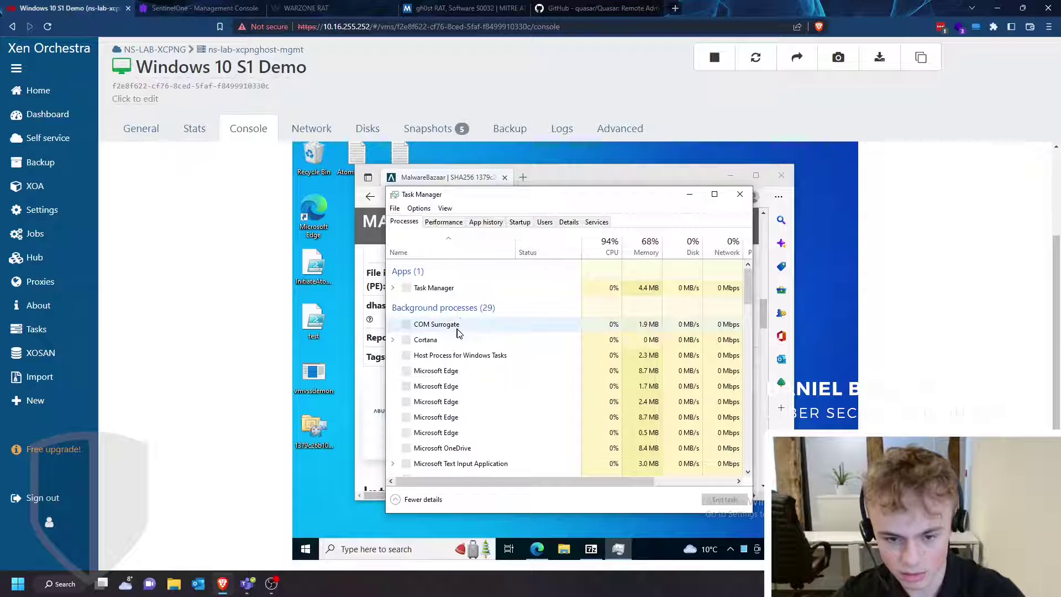
Look through Task Manager's background processes for signs of the malware and select the xhtgu (32 bit) process
scroll(457, 332, down, 1)
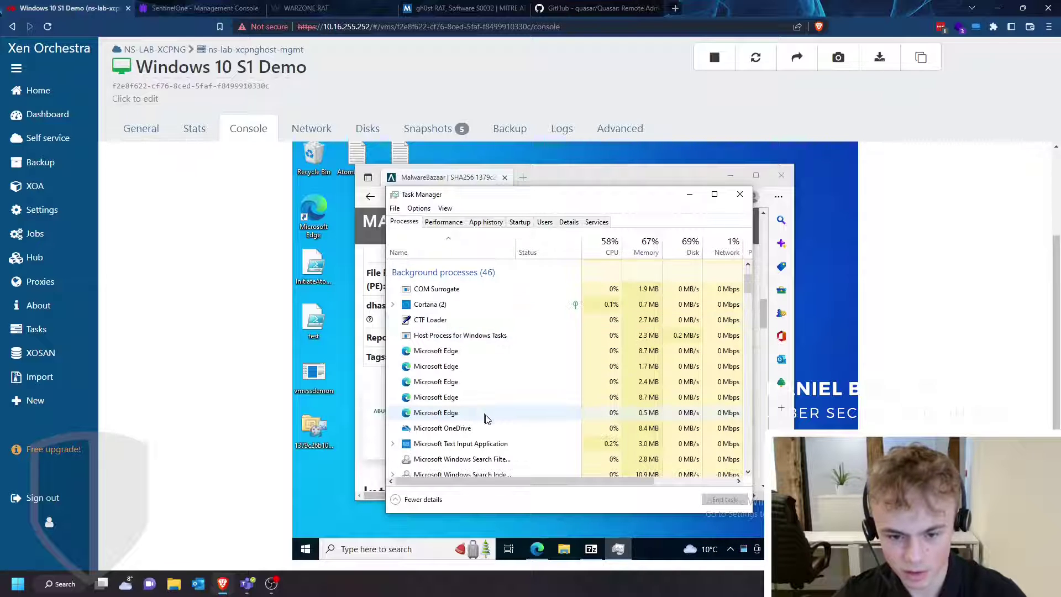
scroll(485, 419, down, 3)
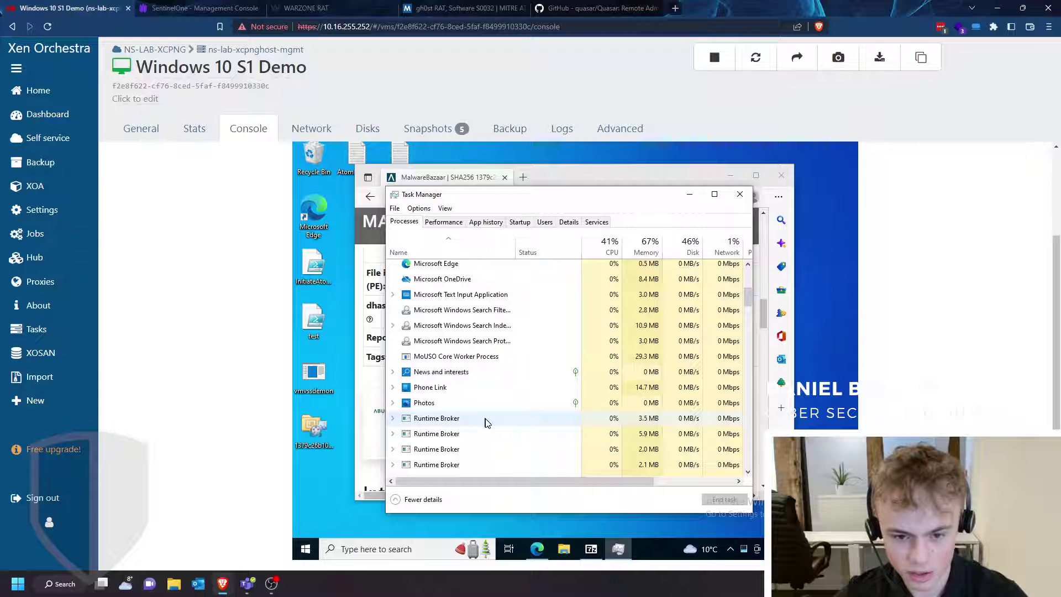
scroll(490, 411, down, 3)
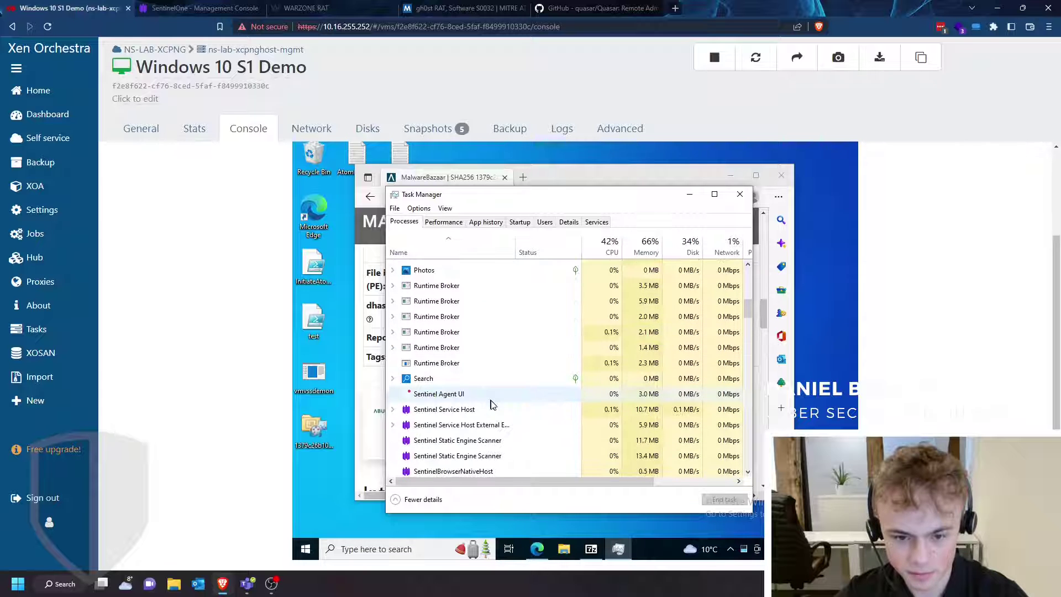
scroll(491, 406, down, 4)
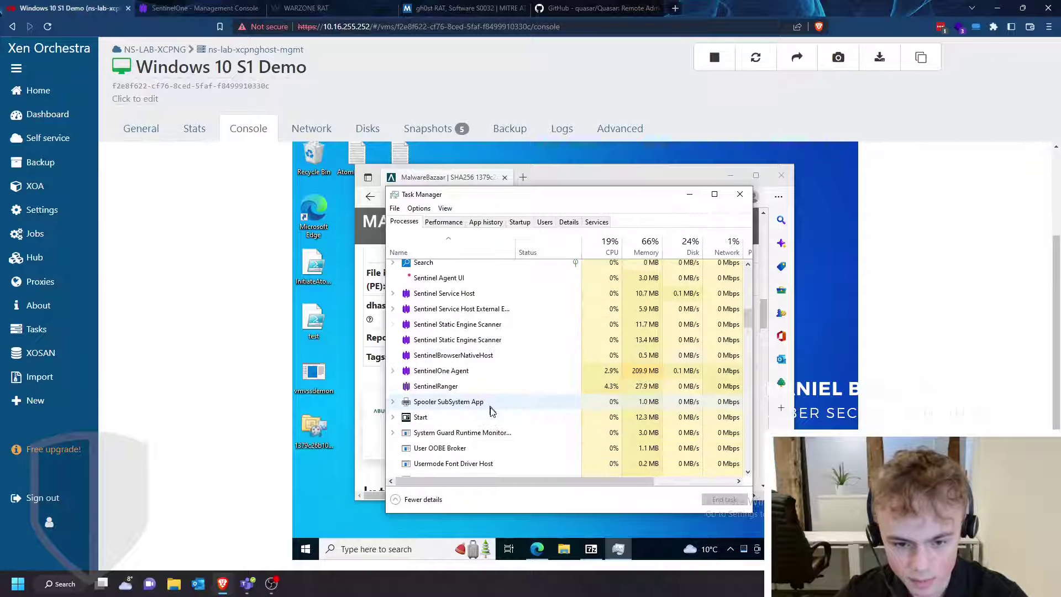
scroll(491, 413, down, 2)
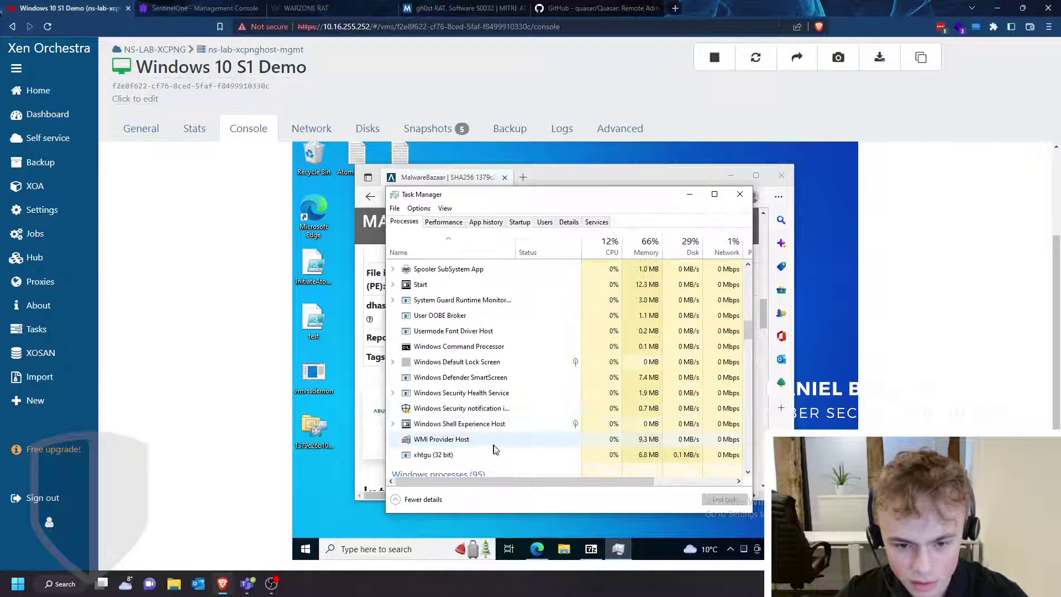
click(449, 460)
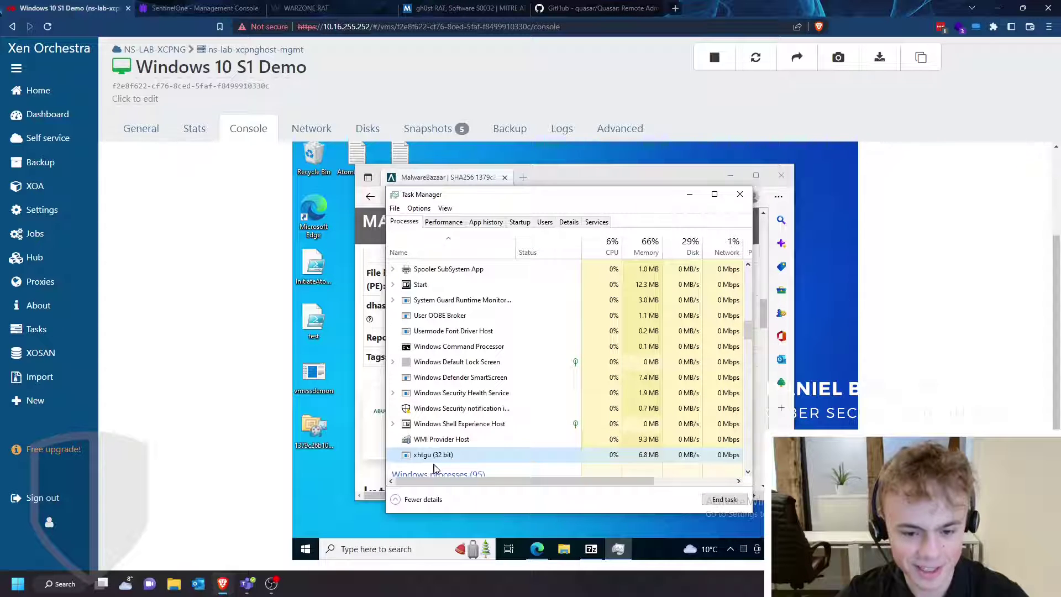
scroll(514, 466, down, 1)
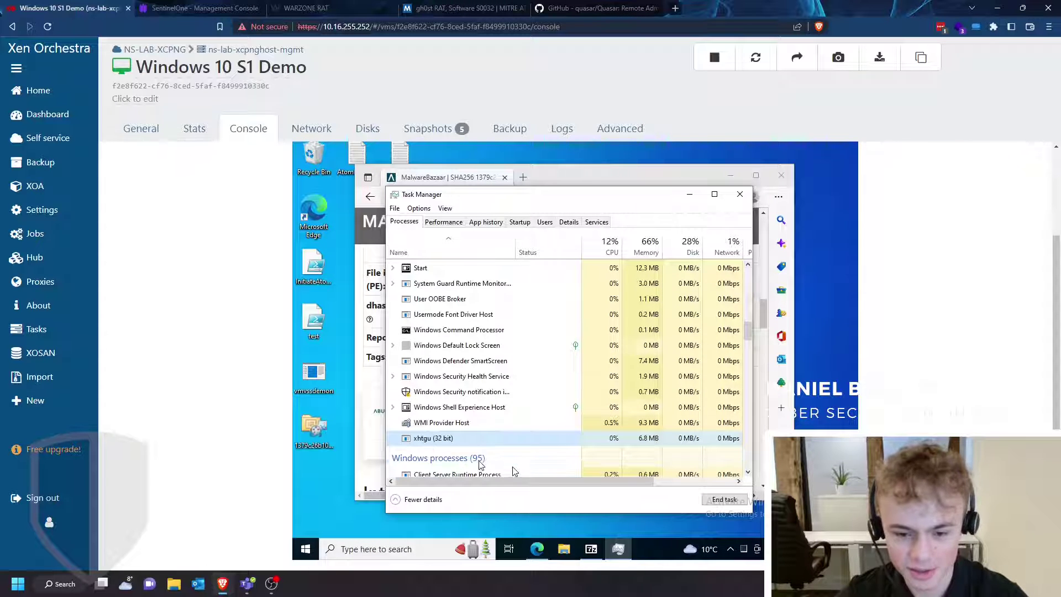
Examine the xhtgu process's file properties, covering general, compatibility, security, details and previous versions, and close them
right_click(435, 439)
click(475, 431)
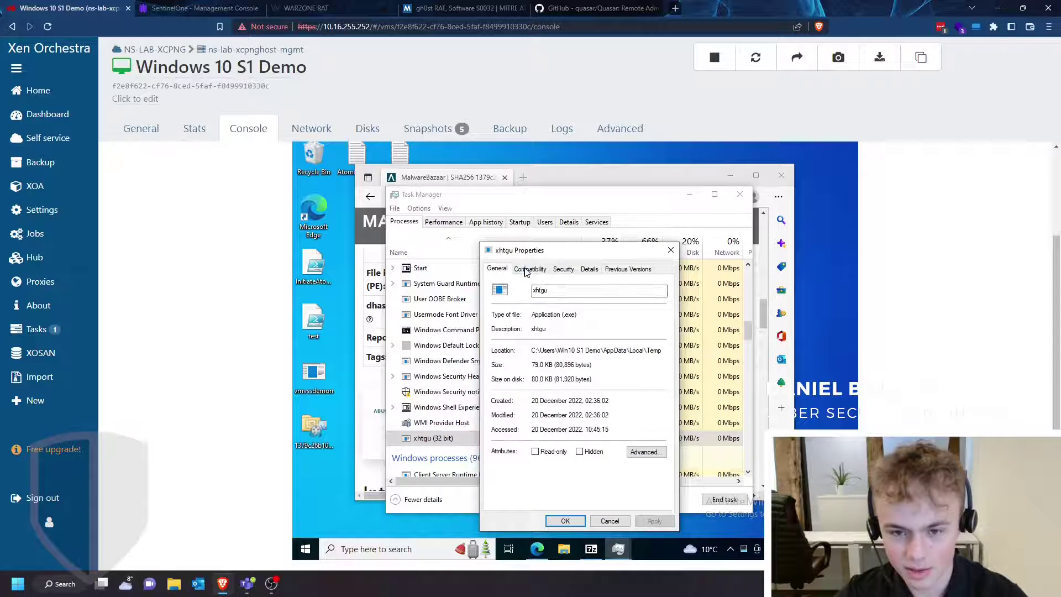
click(531, 270)
click(575, 270)
click(589, 270)
click(630, 270)
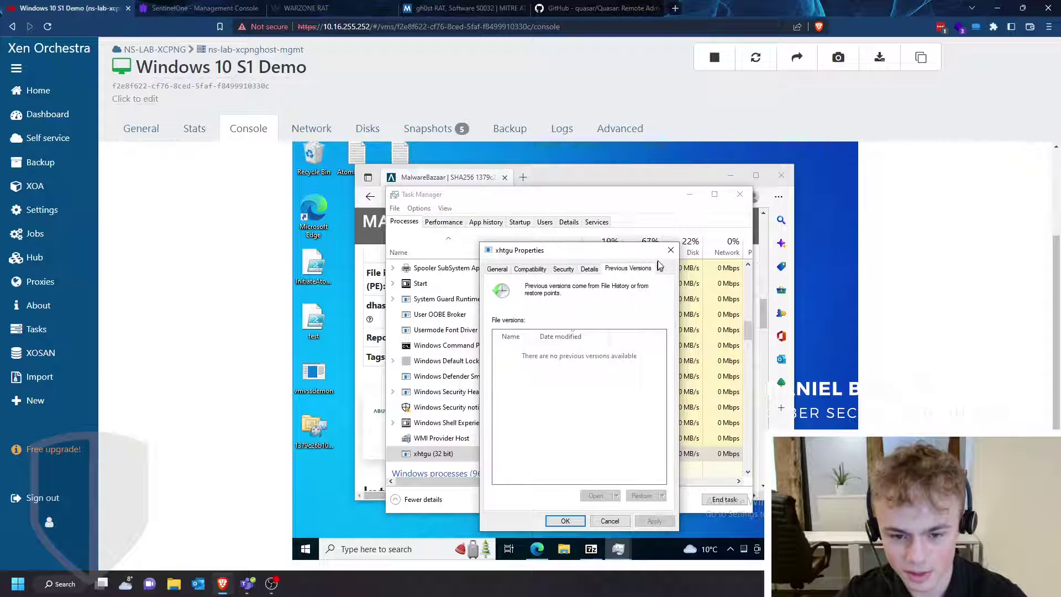
click(671, 250)
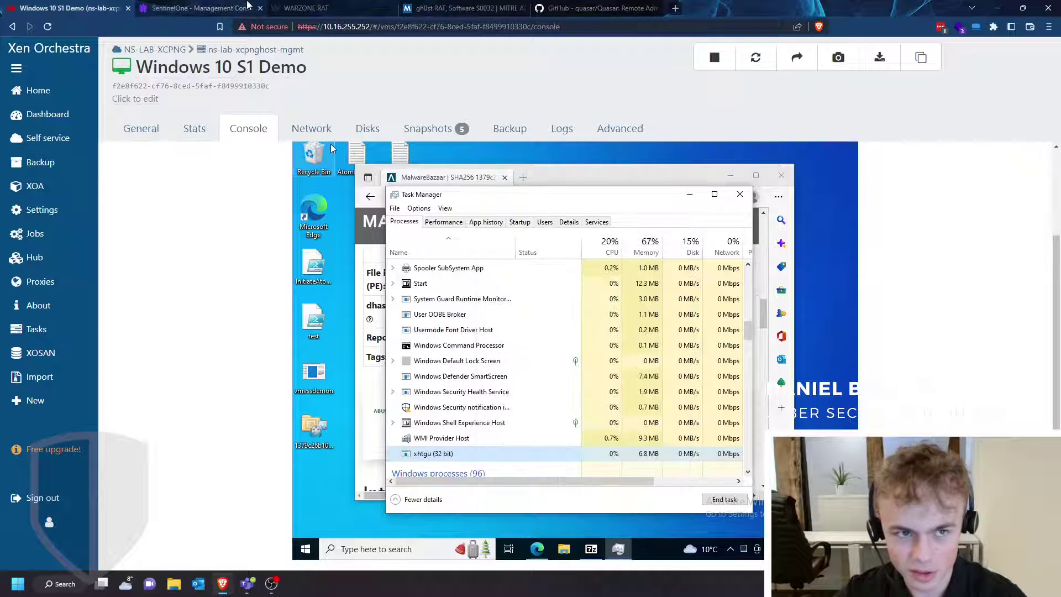
Switch to the SentinelOne console, open the demo group's threat incidents and expand the entry for the executed sample
click(248, 8)
click(19, 207)
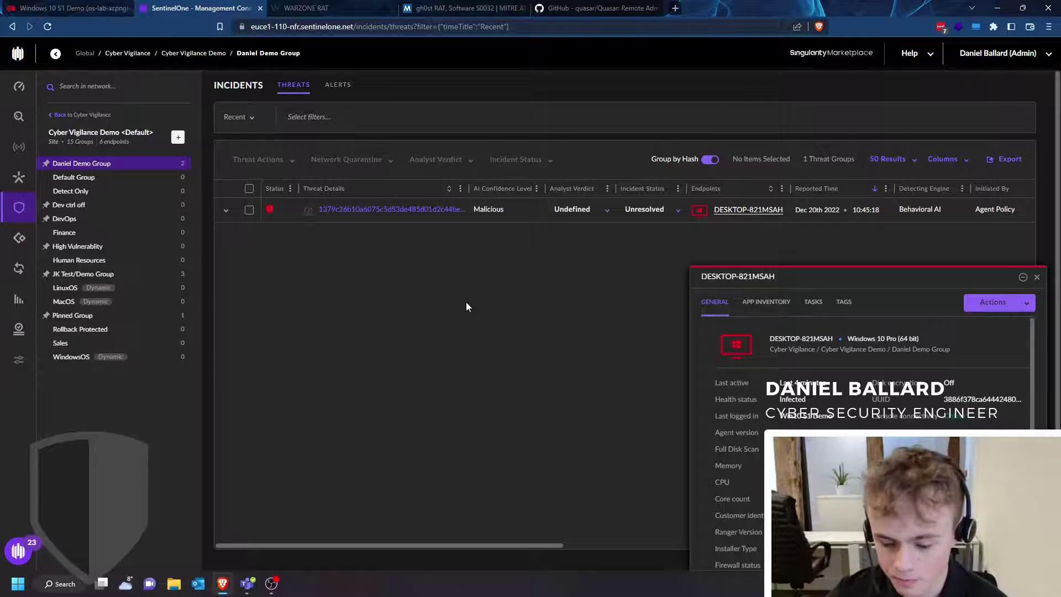
click(326, 217)
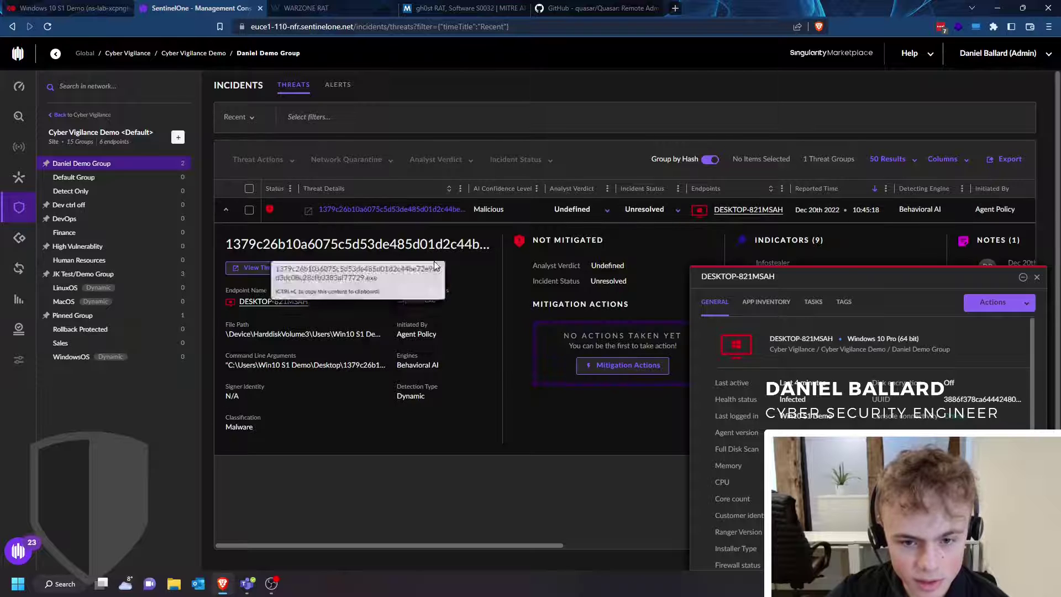
Close the endpoint details and review the threat's mitigation status, indicators and VirusTotal enrichment note
click(1038, 277)
drag(475, 546, 603, 559)
drag(873, 336, 709, 327)
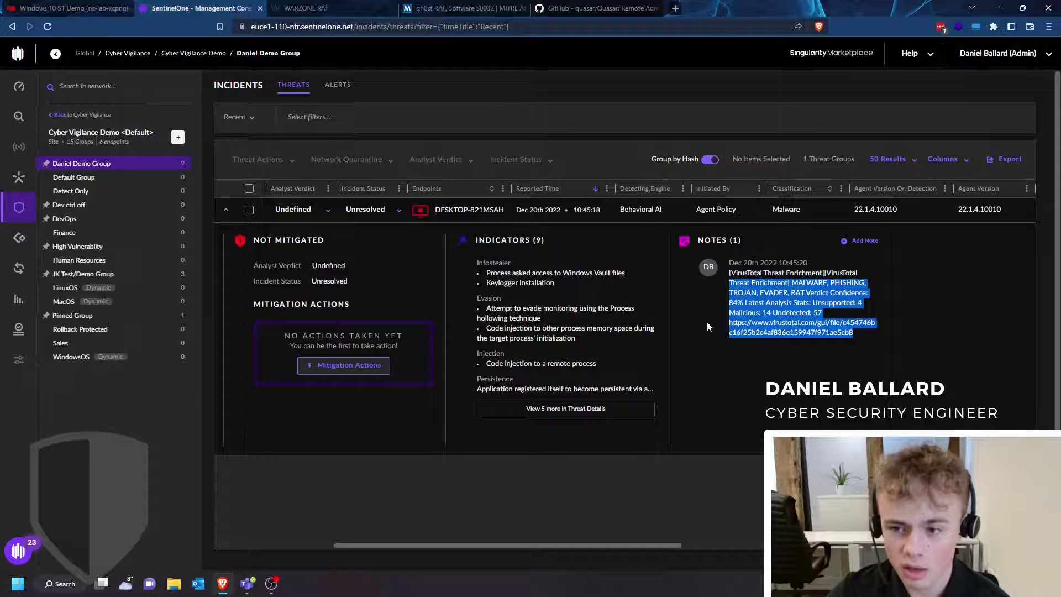
click(864, 333)
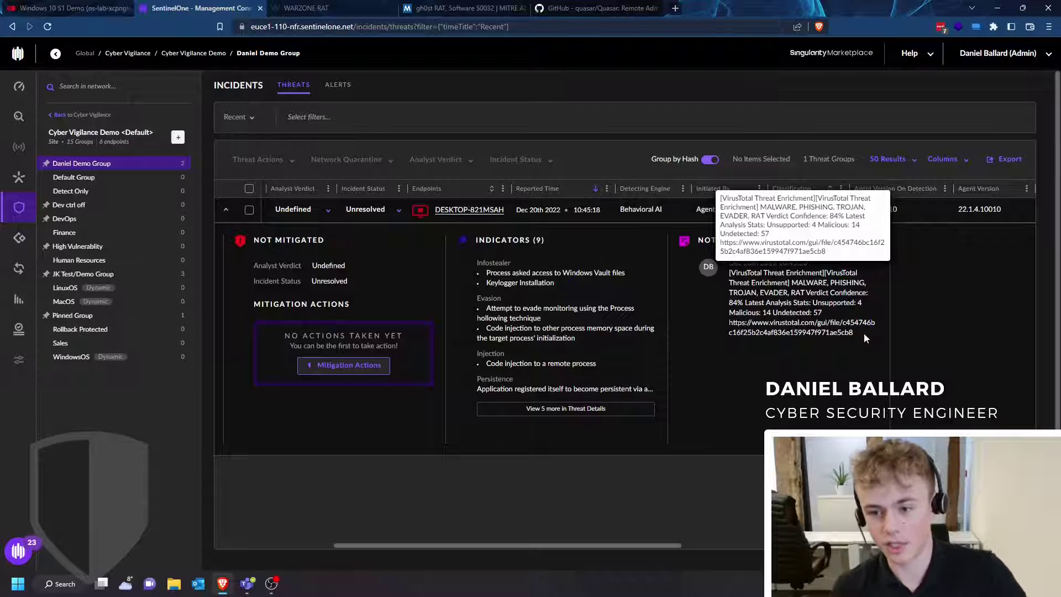
drag(626, 547, 232, 546)
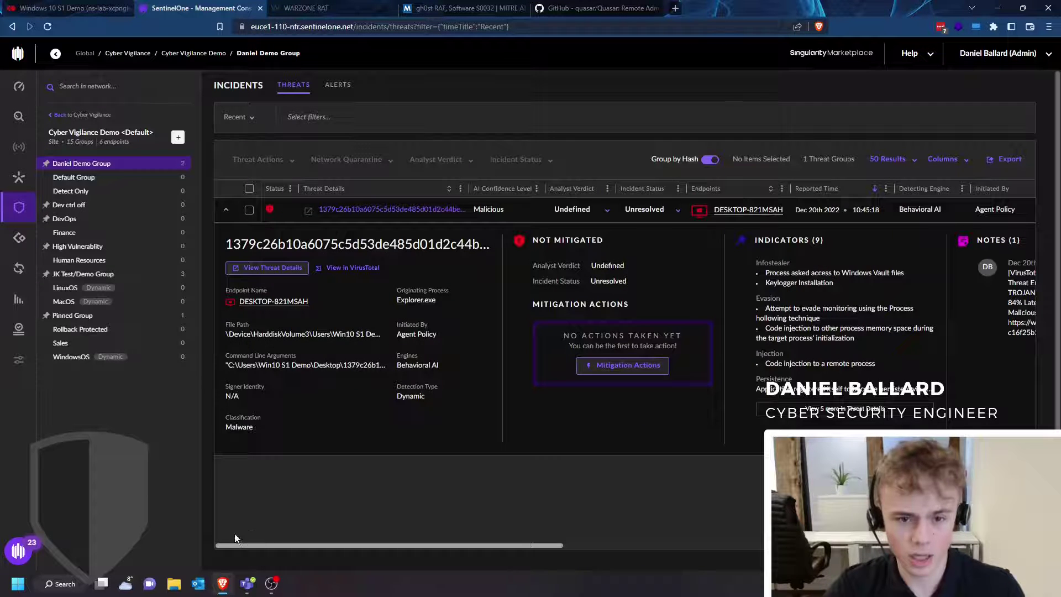
Open the sample's VirusTotal report, review the Sigma, IDS and sandbox detections, and vote the file malicious
click(337, 269)
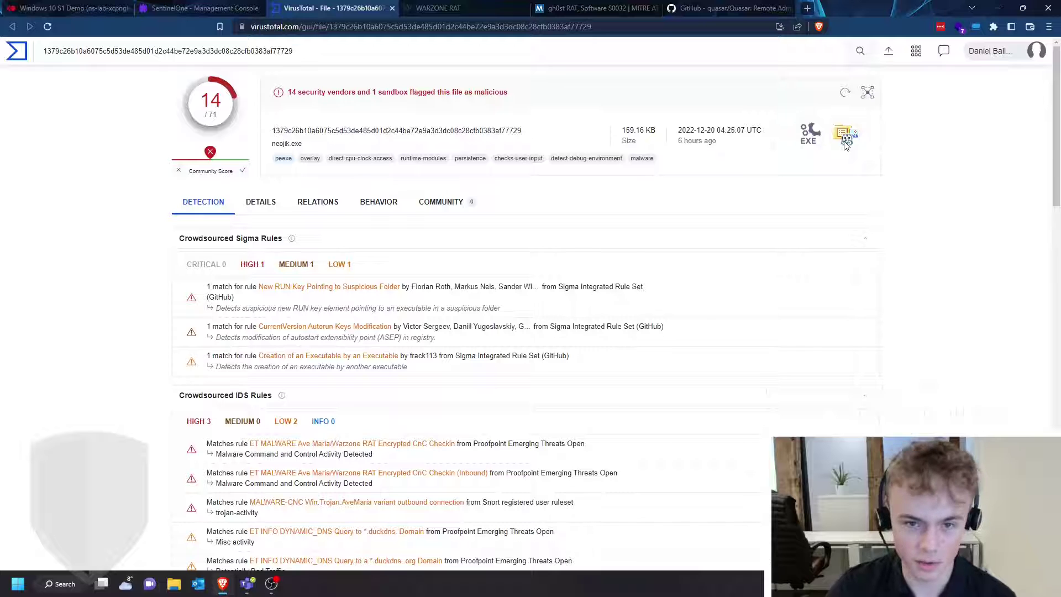
scroll(299, 265, down, 1)
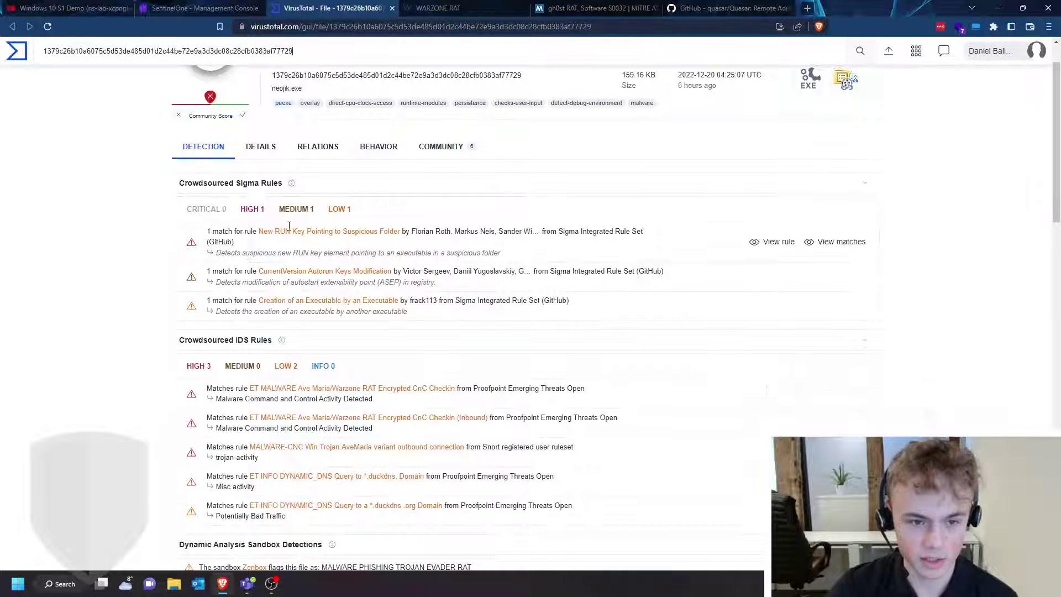
scroll(246, 336, down, 3)
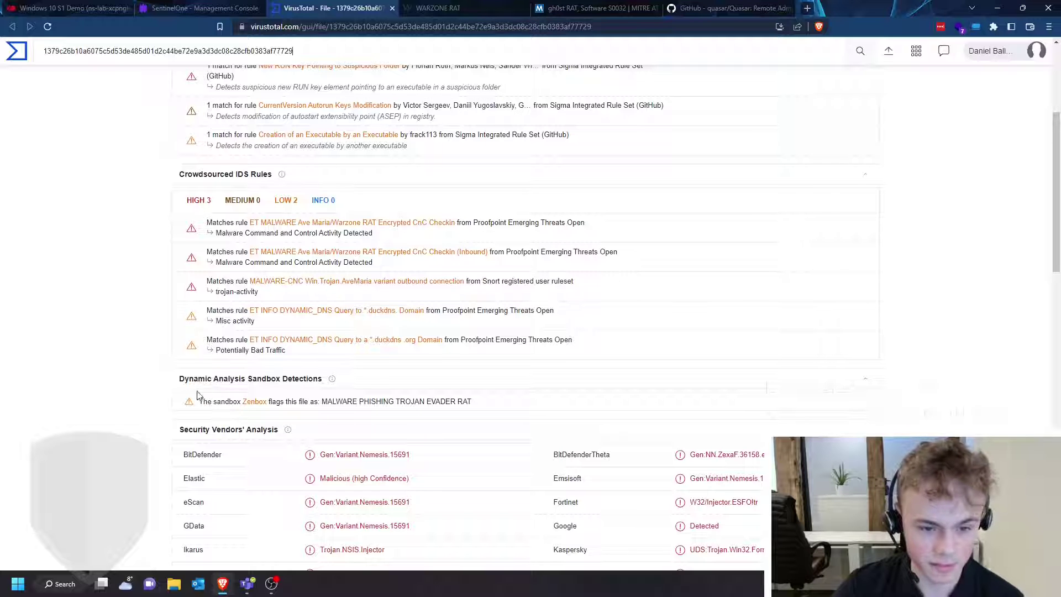
scroll(218, 421, up, 4)
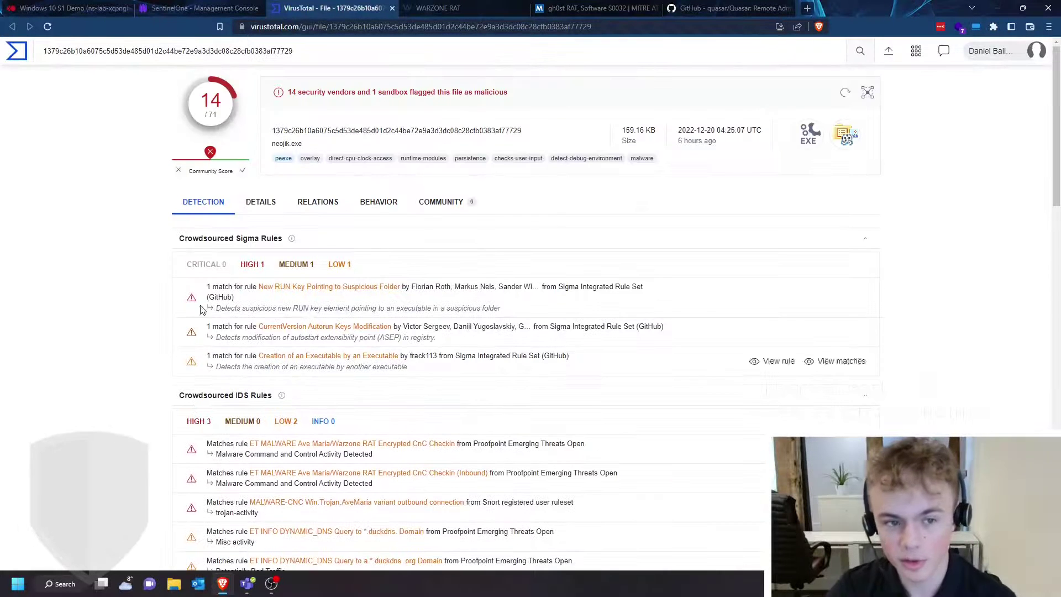
click(176, 172)
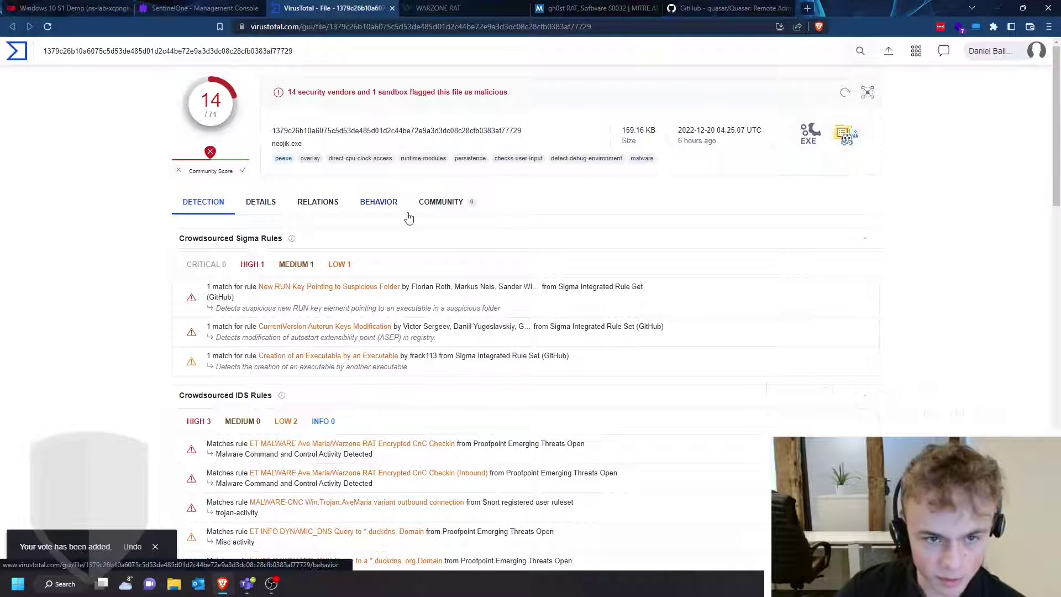
Read the VirusTotal community section for the sample, covering its collection, votes and sandbox analysis comments
click(457, 203)
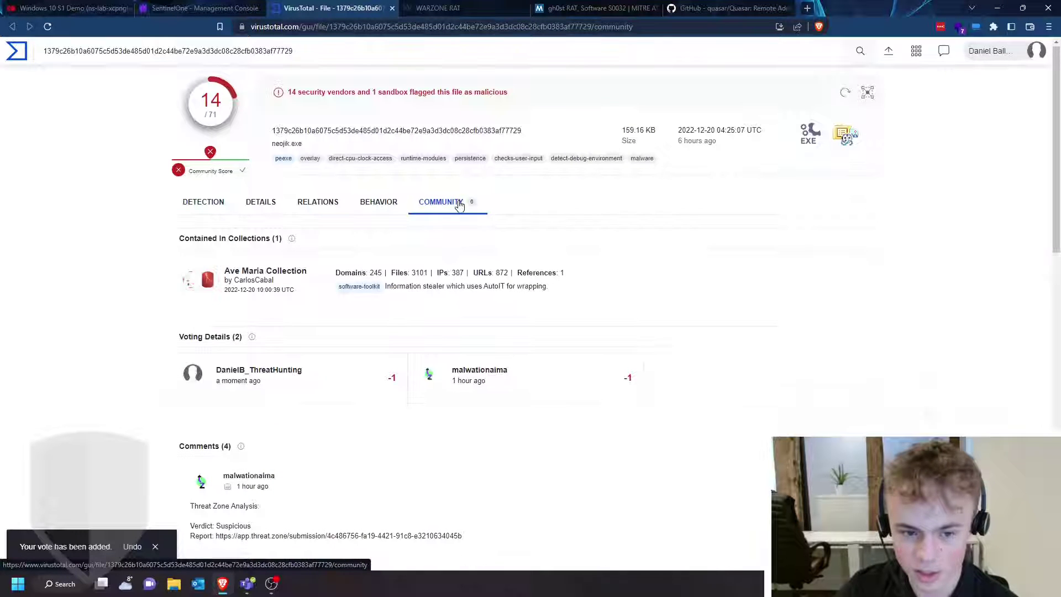
scroll(459, 205, down, 3)
scroll(404, 322, down, 6)
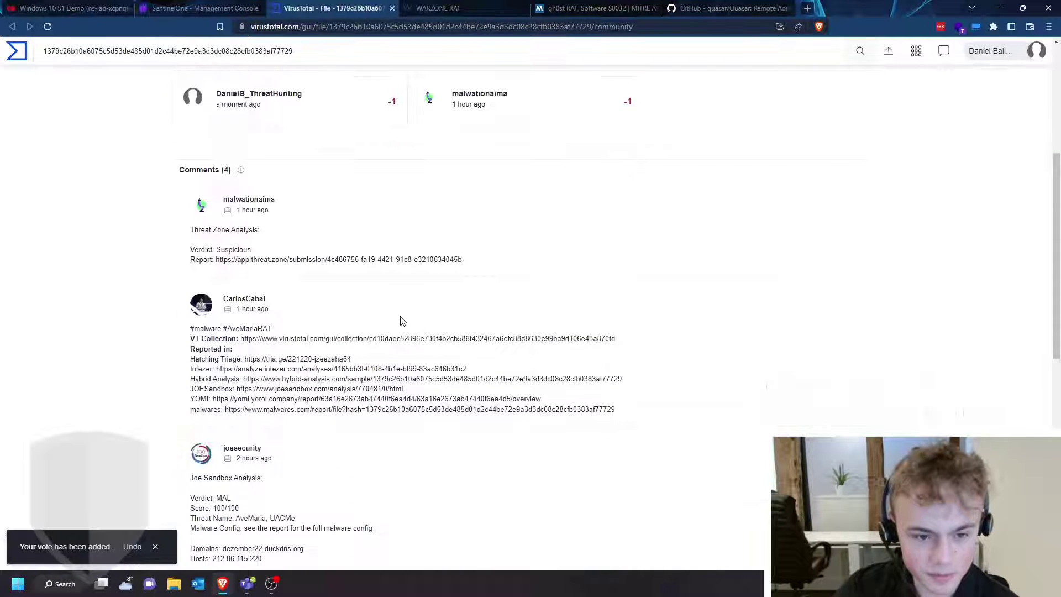
scroll(272, 407, down, 3)
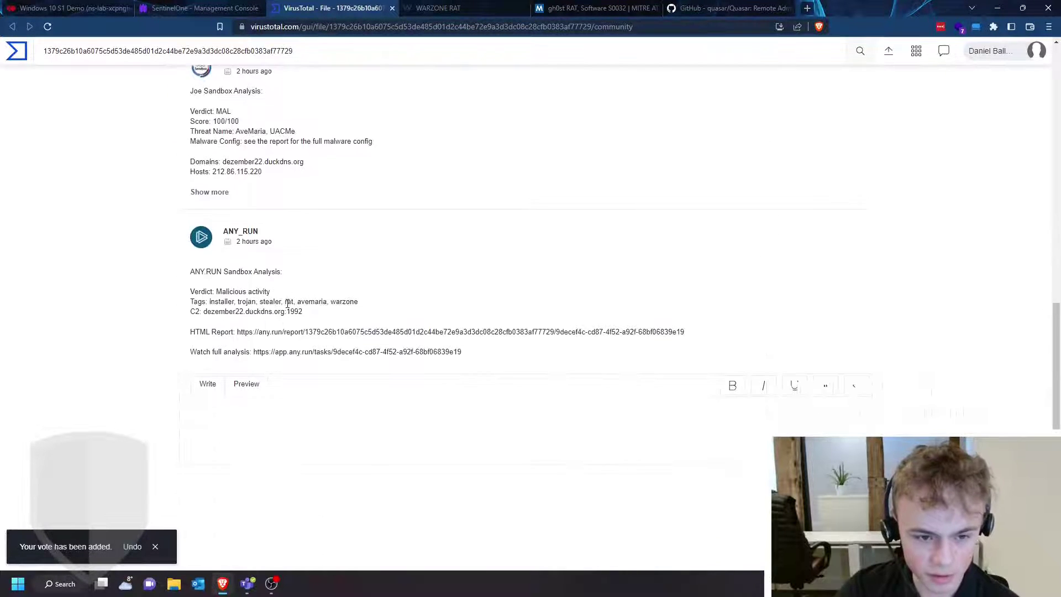
scroll(294, 438, up, 4)
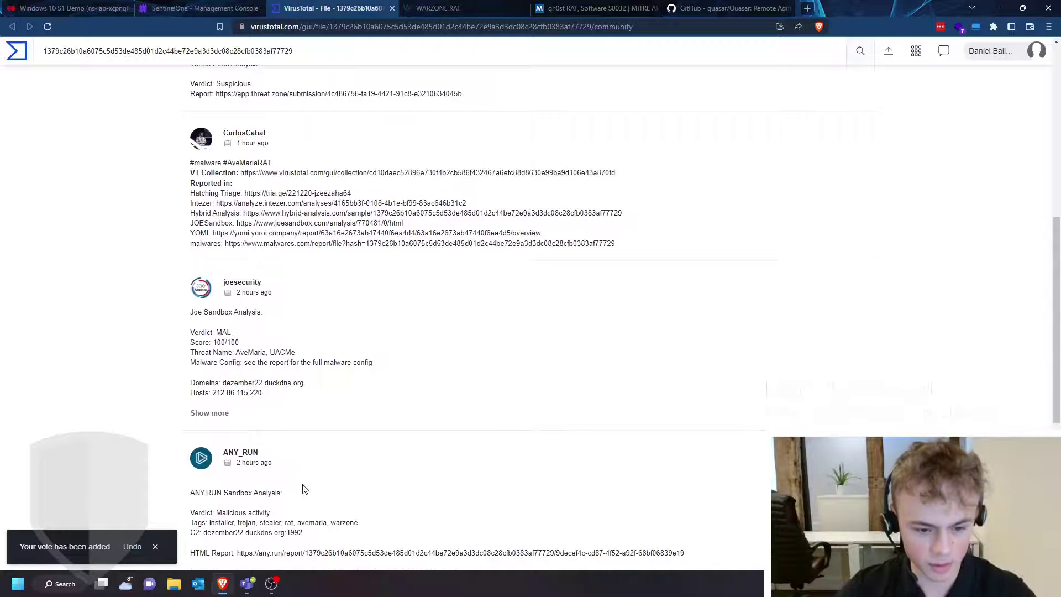
scroll(304, 490, up, 10)
Return to the SentinelOne console, open the sample's full threat details and review the threat indicators with their MITRE techniques
click(199, 8)
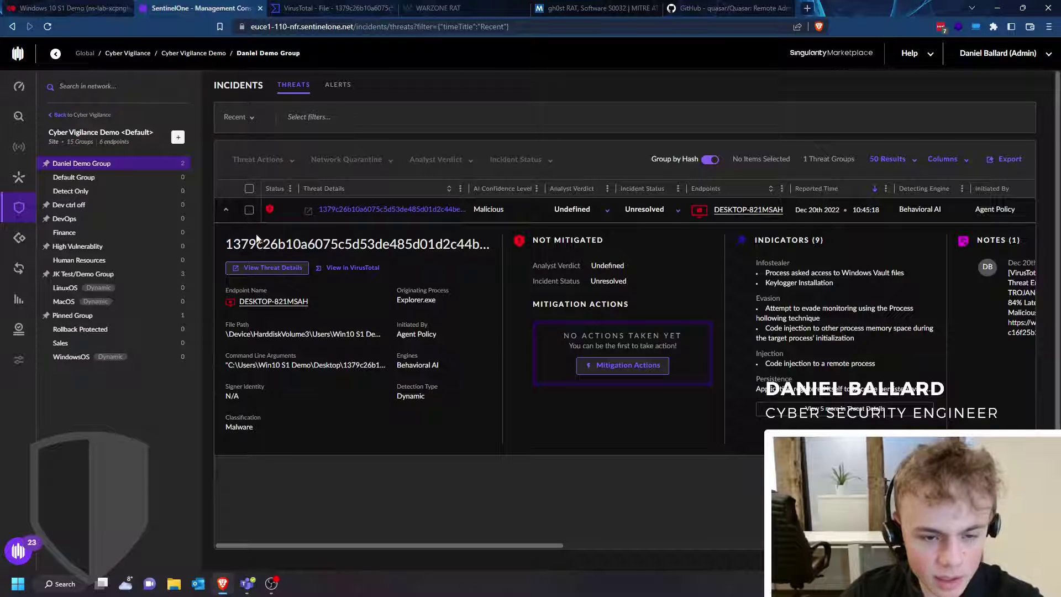
click(274, 268)
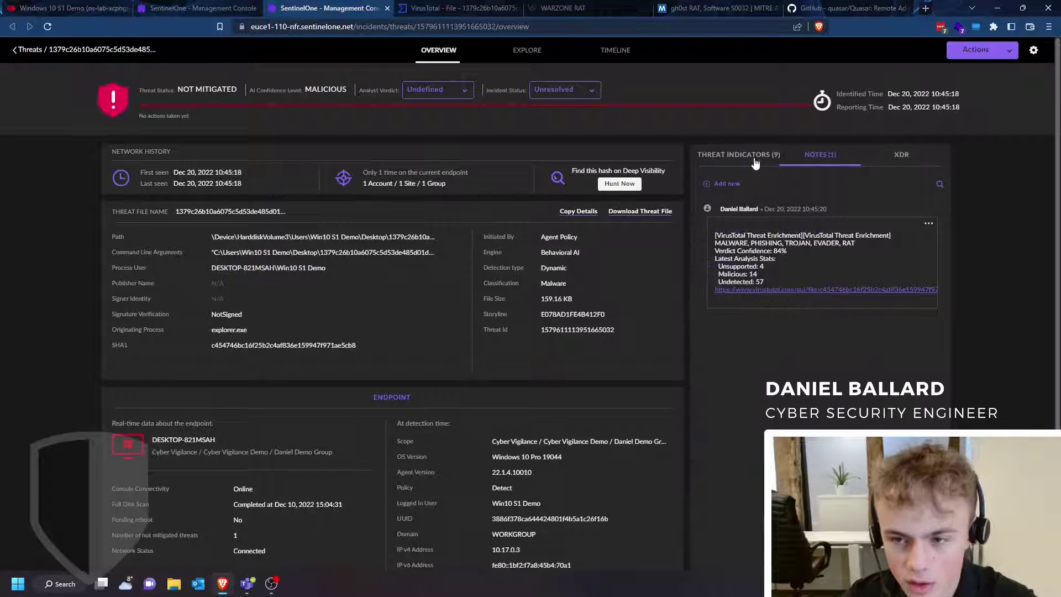
click(755, 163)
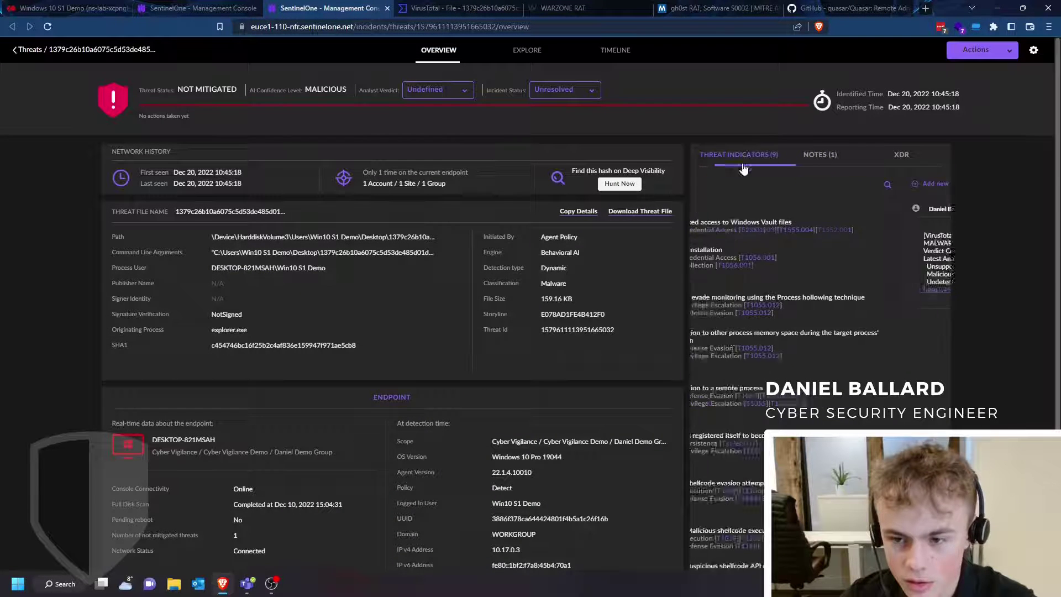
scroll(862, 356, down, 1)
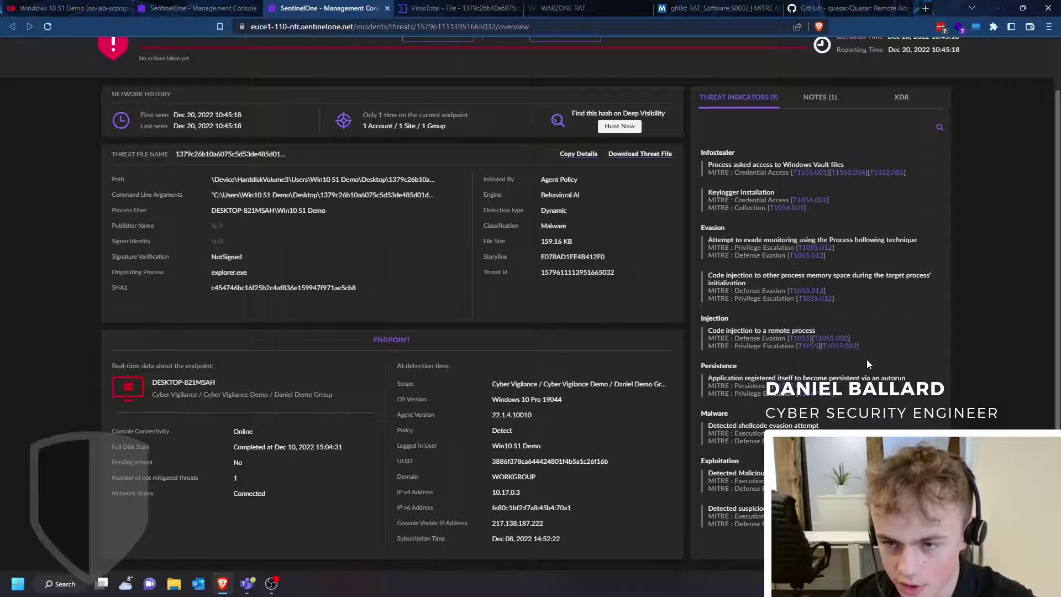
scroll(867, 359, up, 1)
scroll(895, 364, down, 1)
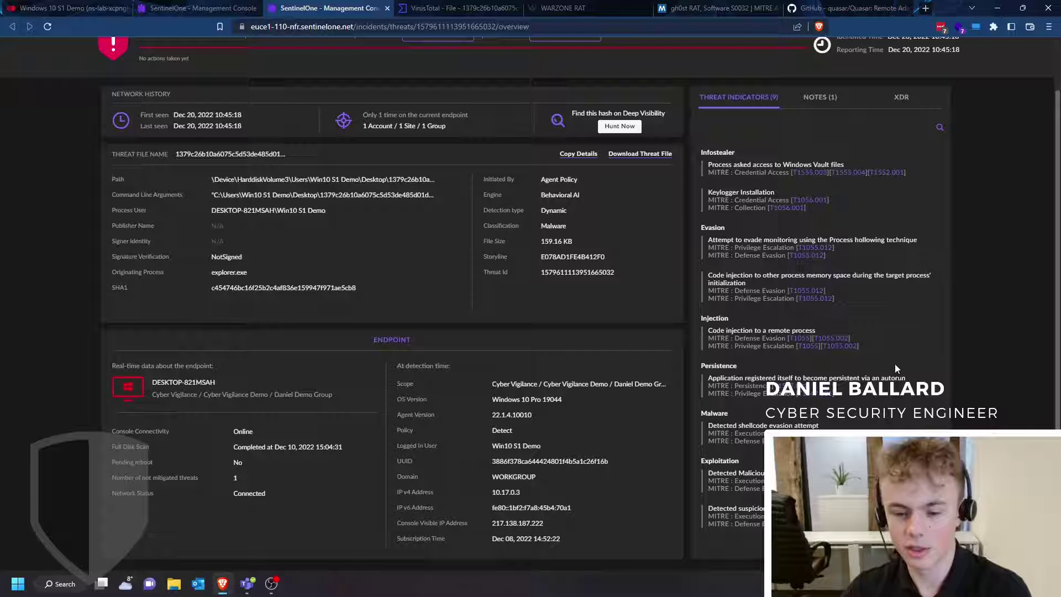
drag(885, 427, 789, 426)
click(818, 428)
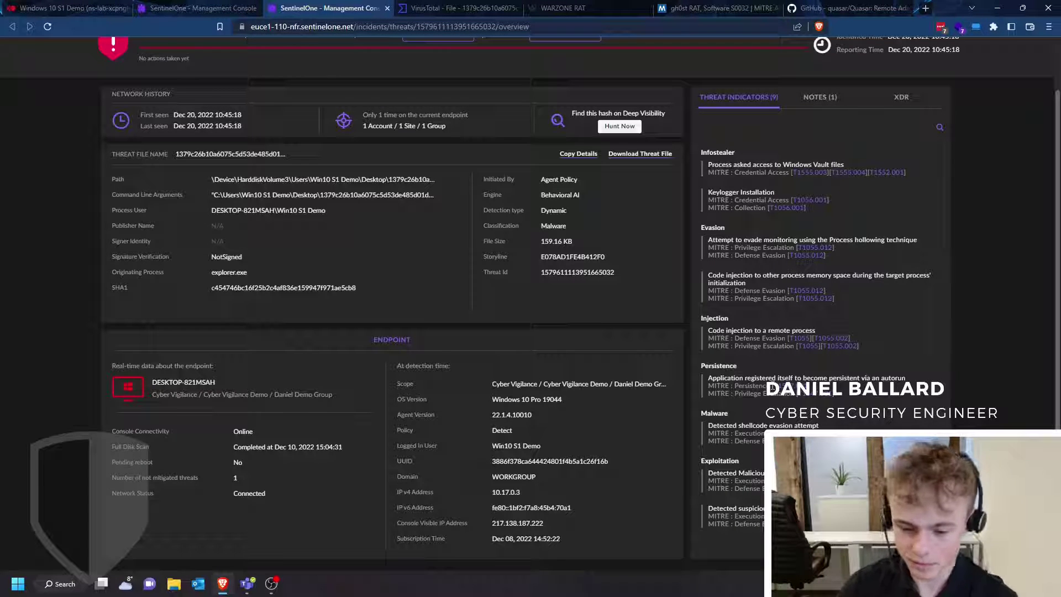
scroll(616, 208, up, 1)
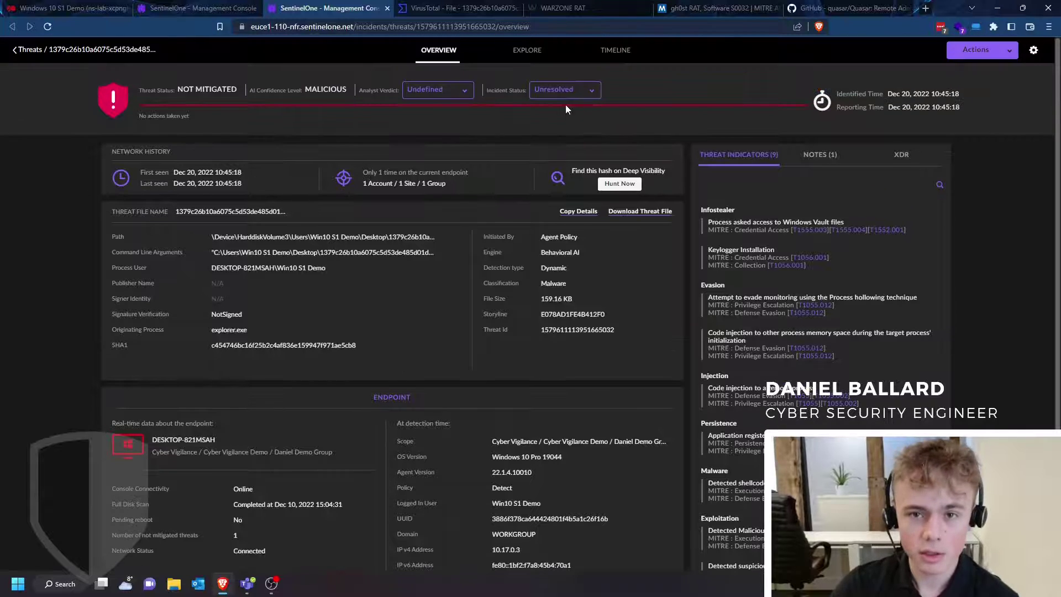
Explore the threat's process tree and examine its network actions, highlighting the destination IP of the connection
click(523, 52)
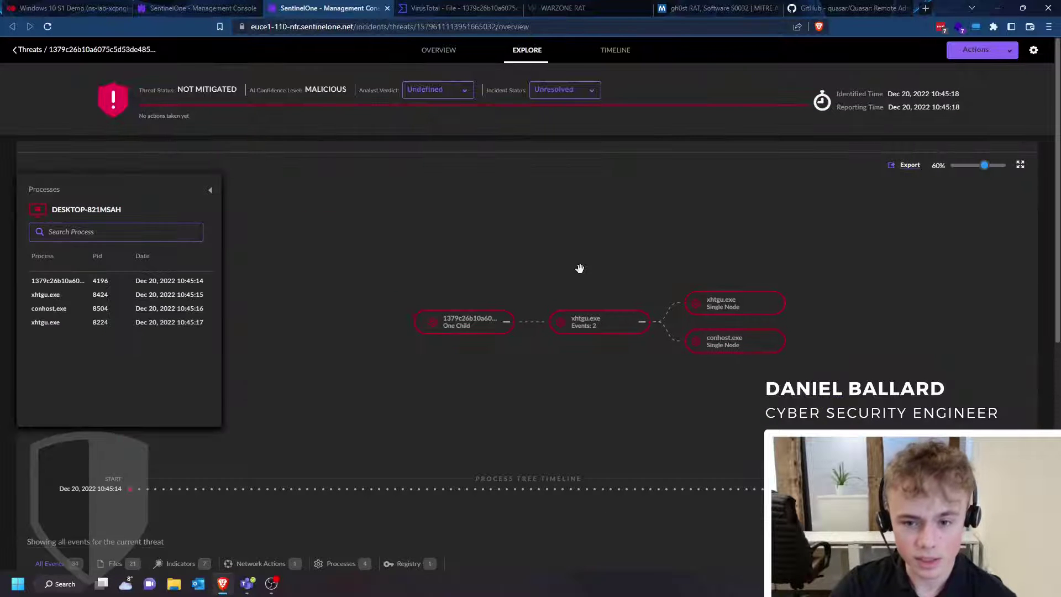
scroll(611, 499, down, 2)
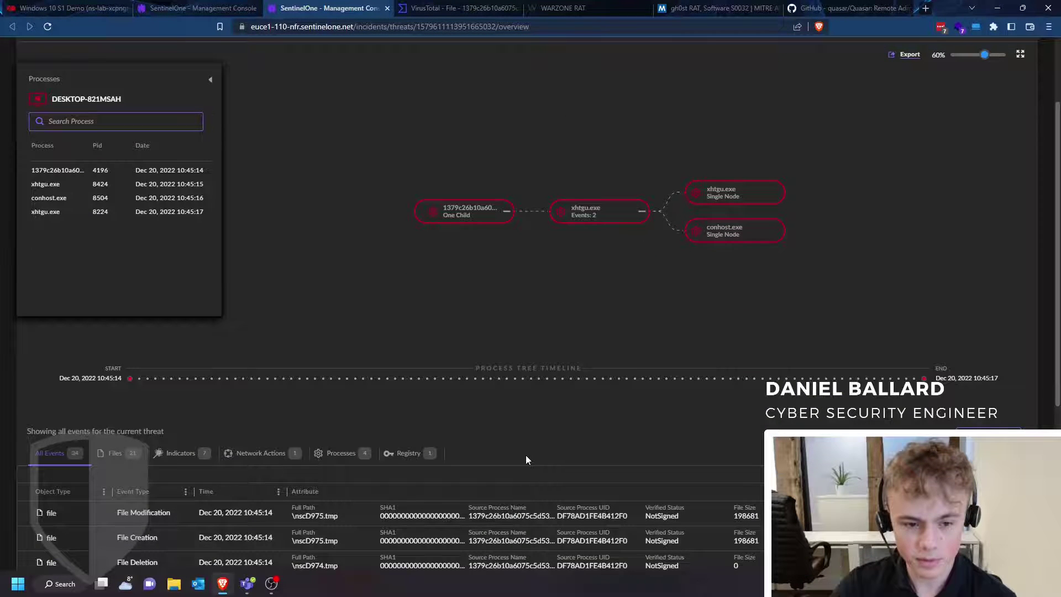
click(228, 452)
scroll(309, 489, down, 1)
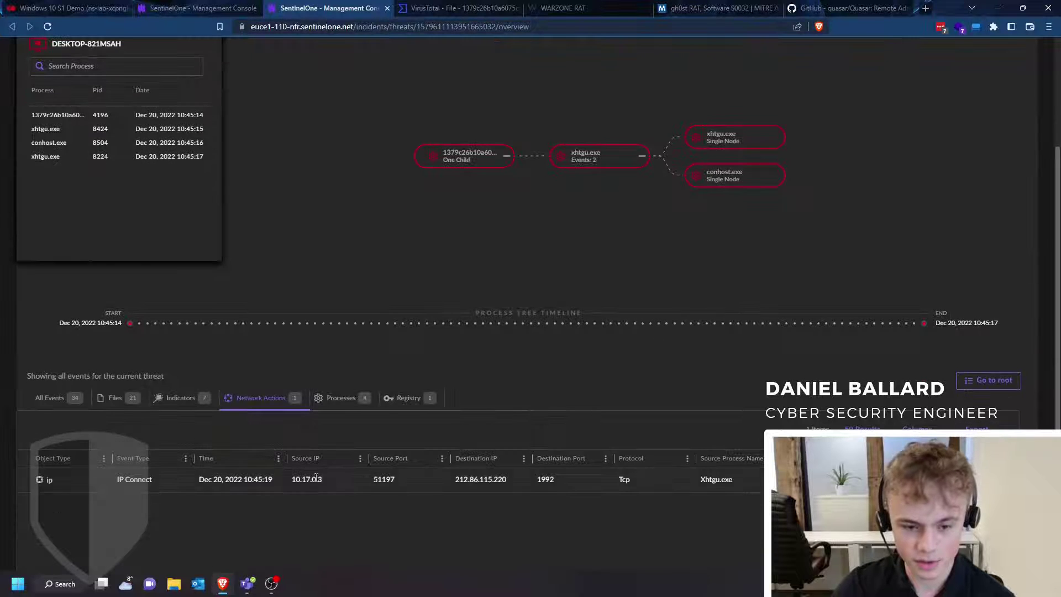
drag(450, 481, 515, 479)
click(513, 480)
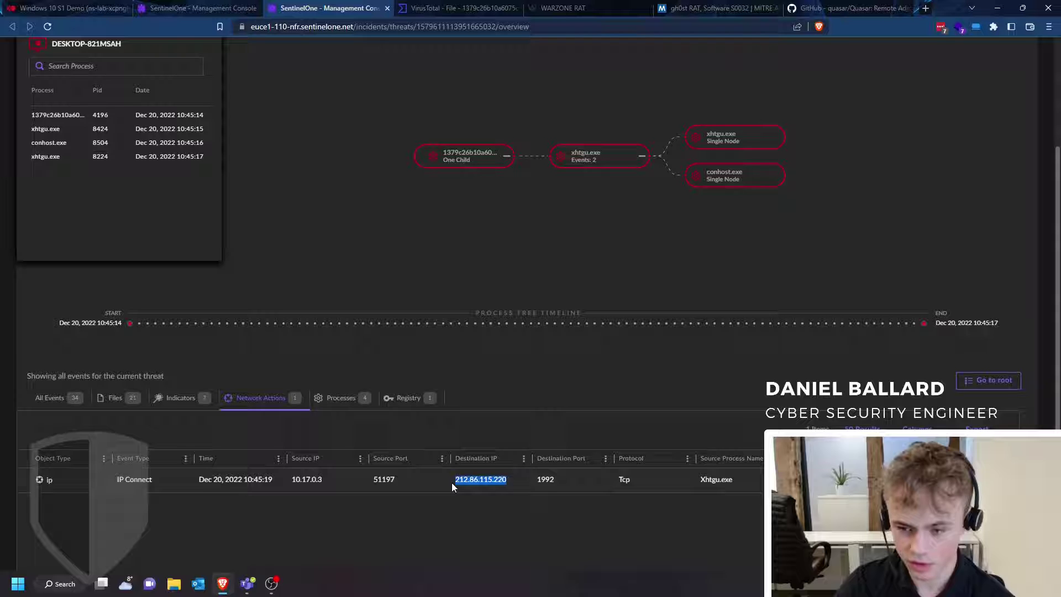
Inspect the process tree nodes for the original sample, conhost.exe and the parent xhtgu.exe, reviewing their summaries and events
scroll(466, 505, up, 2)
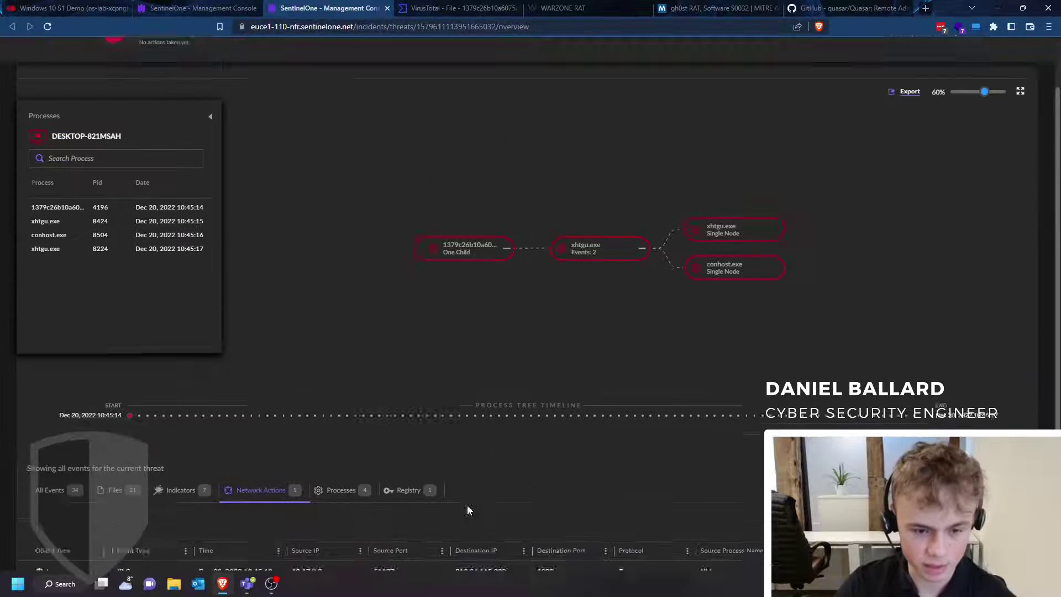
scroll(432, 513, up, 1)
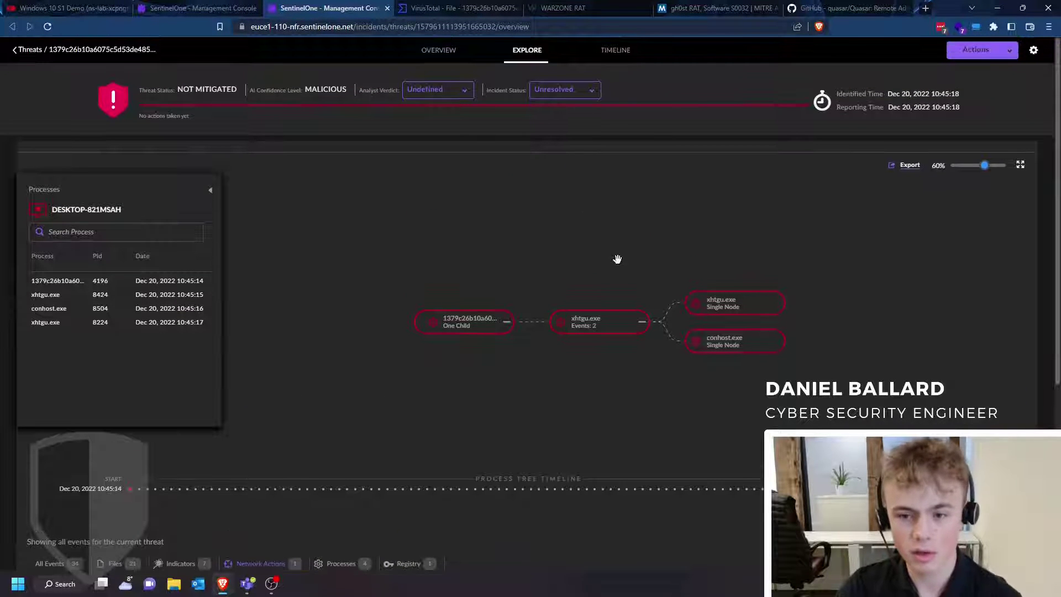
click(453, 331)
click(713, 345)
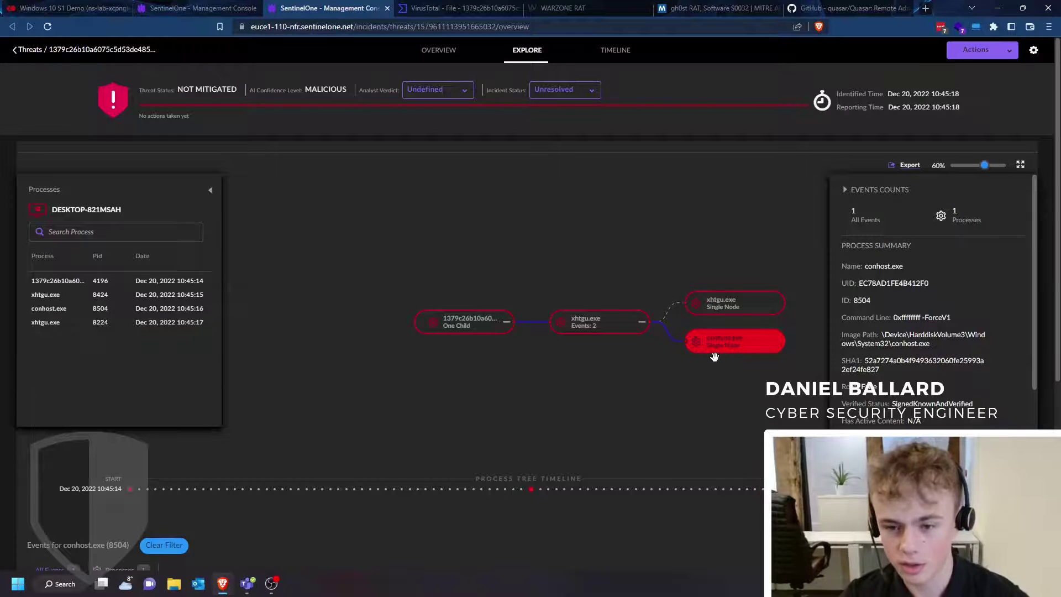
scroll(713, 354, down, 4)
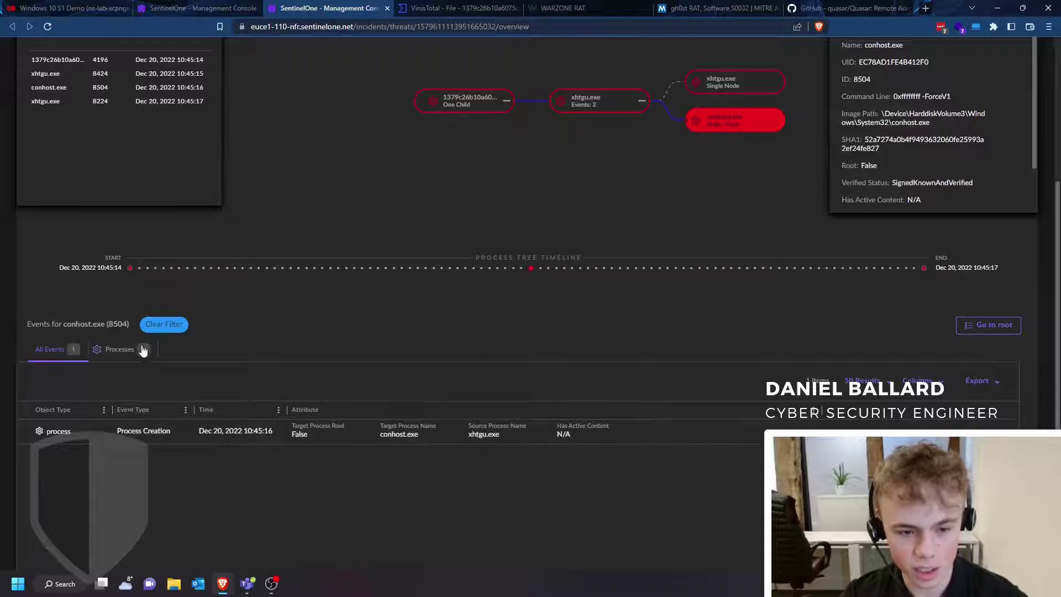
scroll(475, 346, up, 4)
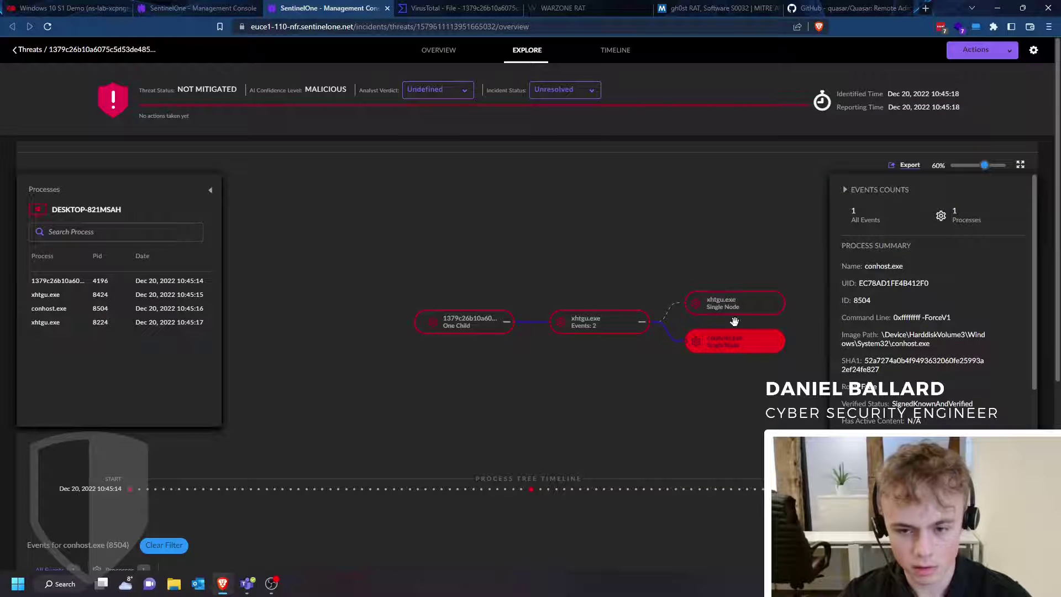
click(565, 325)
scroll(565, 322, down, 3)
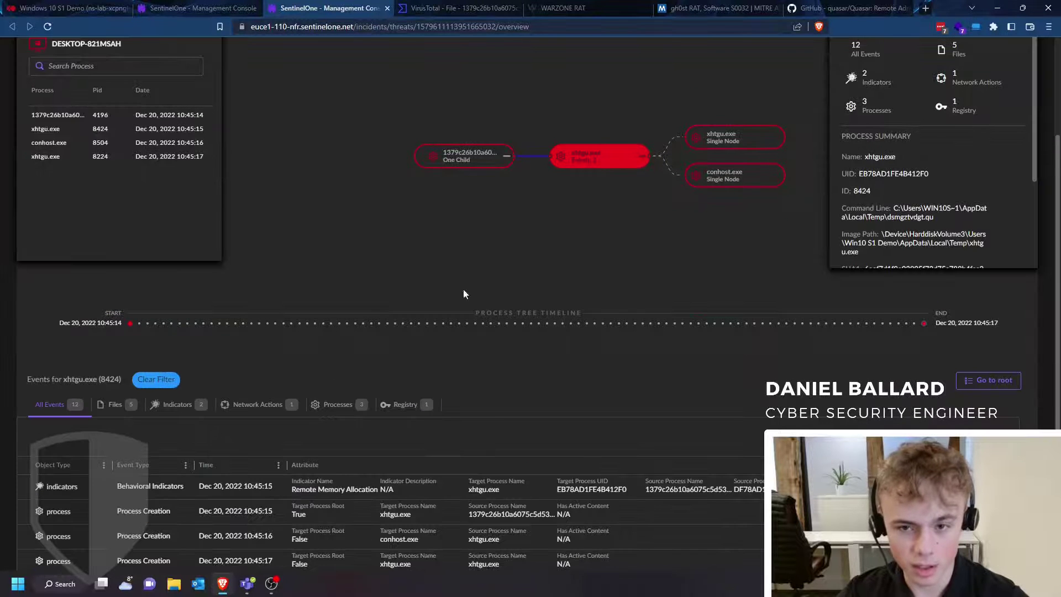
scroll(607, 173, up, 2)
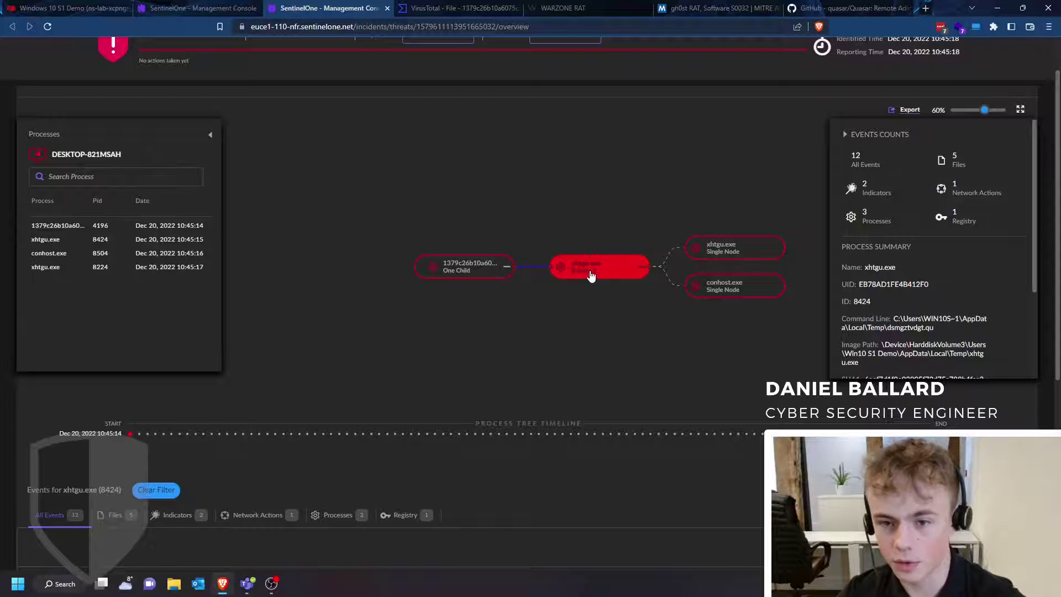
scroll(545, 353, down, 1)
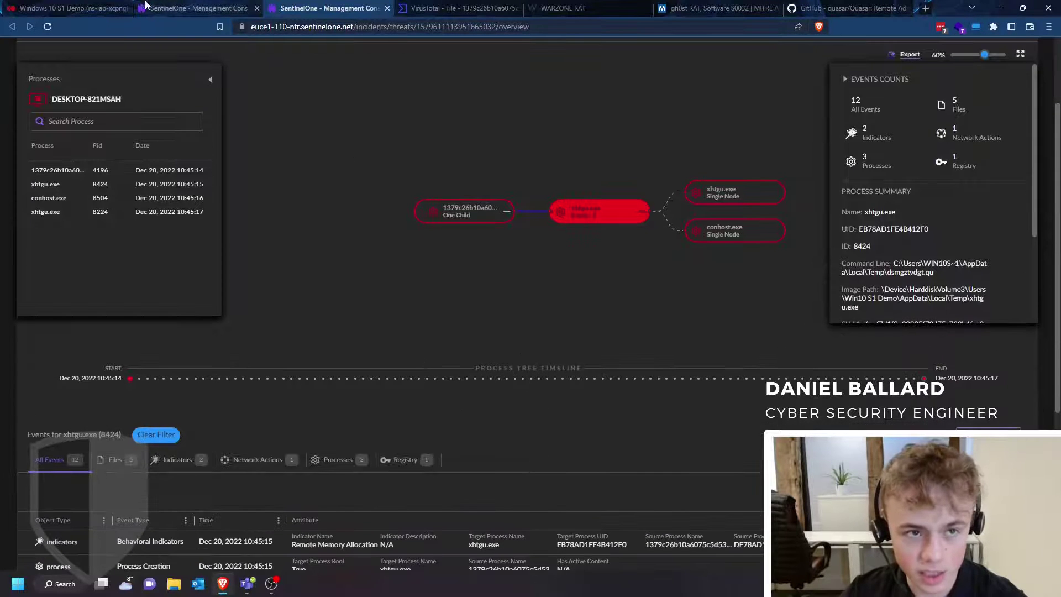
Check the xhtgu process in the Windows 10 virtual machine's Task Manager and return to the SentinelOne threat overview
click(67, 7)
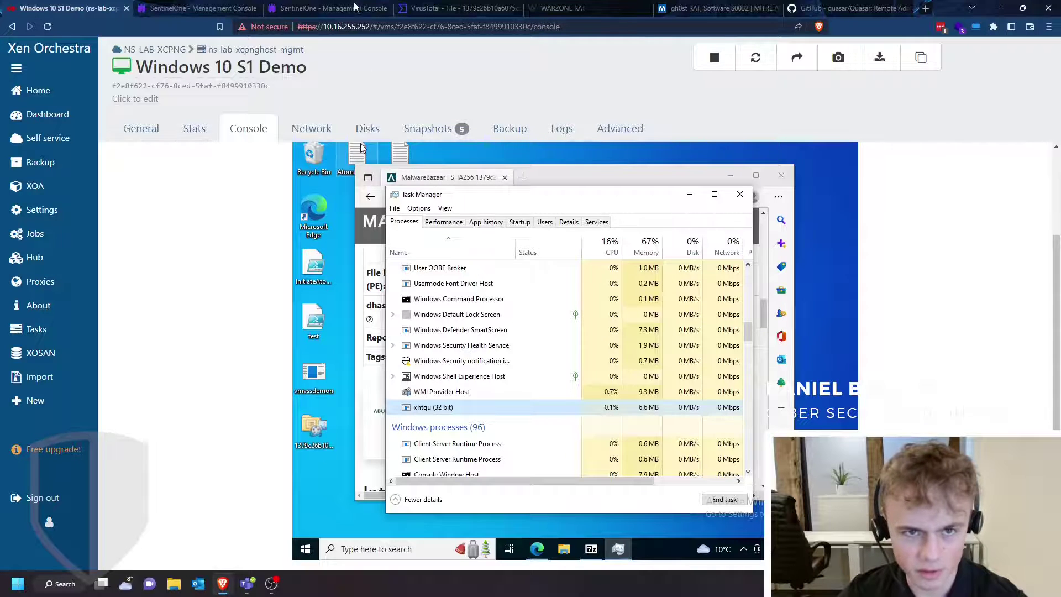
click(332, 8)
scroll(462, 197, up, 2)
click(425, 62)
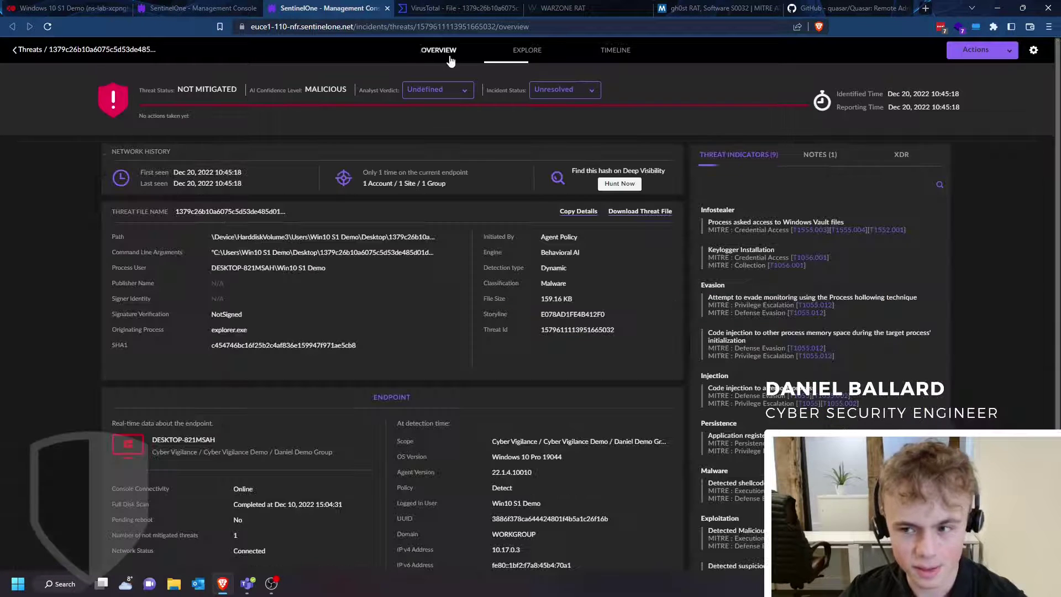
scroll(575, 227, down, 2)
scroll(579, 237, up, 2)
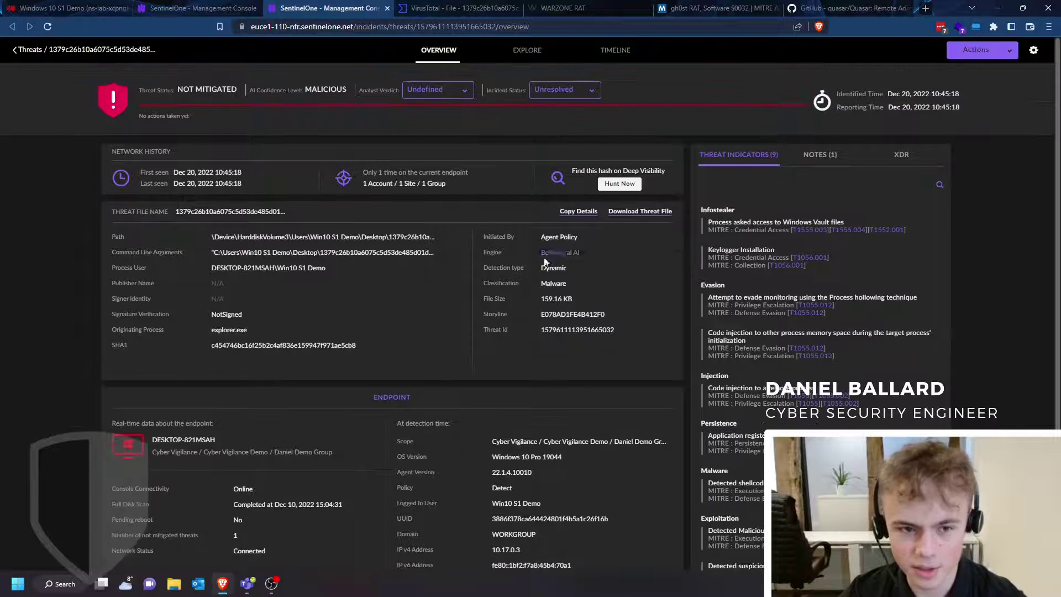
Check the xhtgu process in the virtual machine's Task Manager again and return to the SentinelOne incidents list
click(64, 8)
click(214, 7)
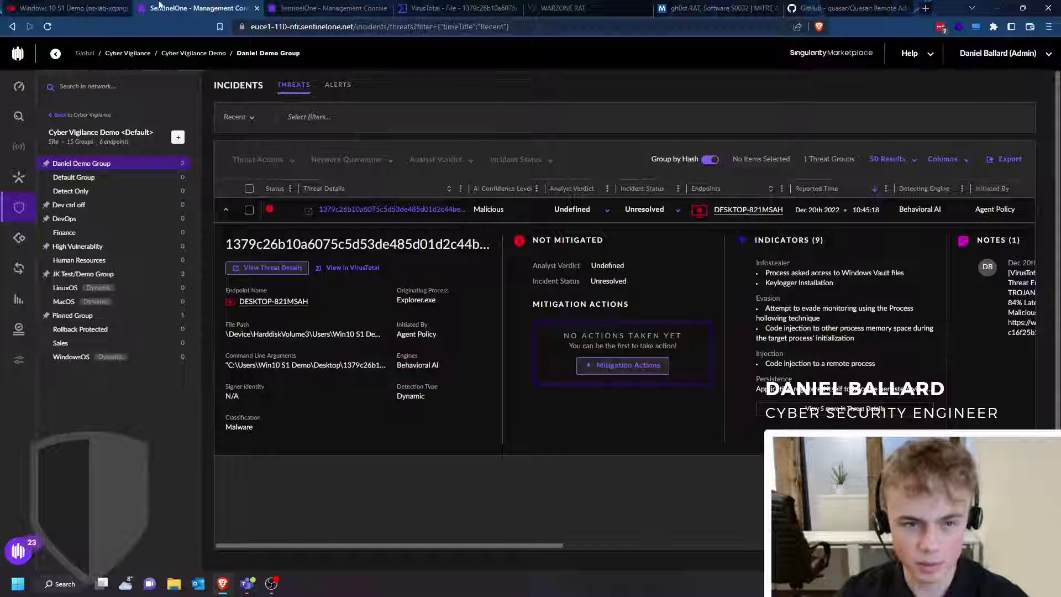
click(31, 6)
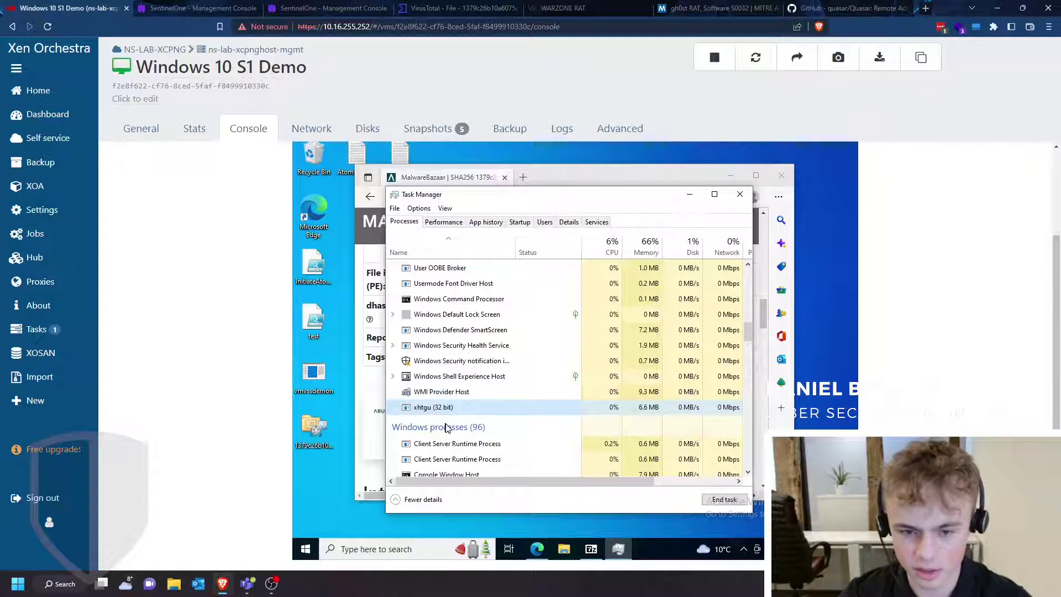
click(179, 4)
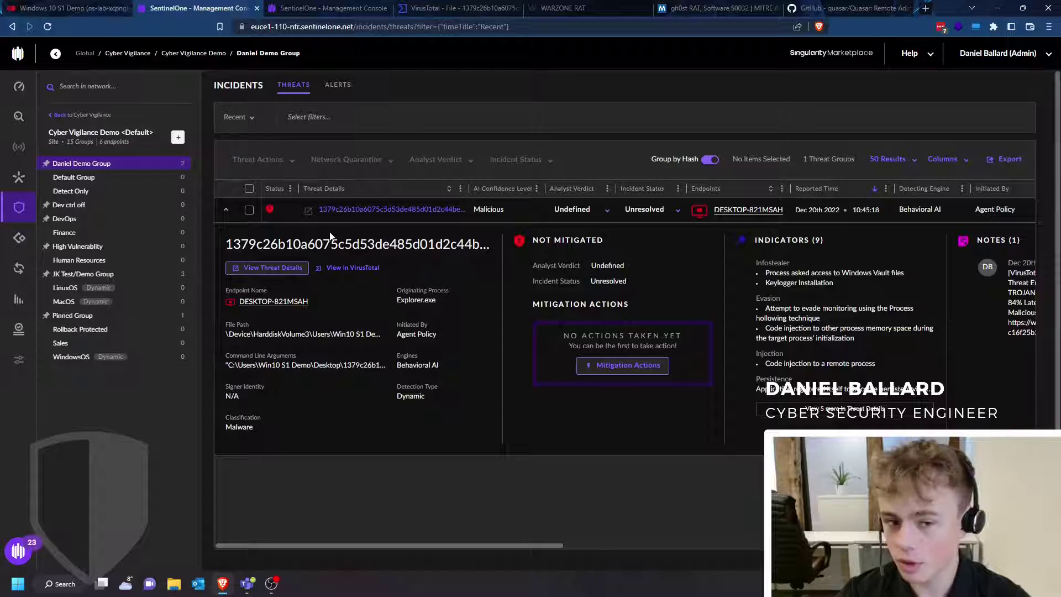
Apply the Kill, Quarantine and Remediate mitigation actions to the AveMariaRAT threat, marking it as resolved with a True Positive verdict
click(249, 211)
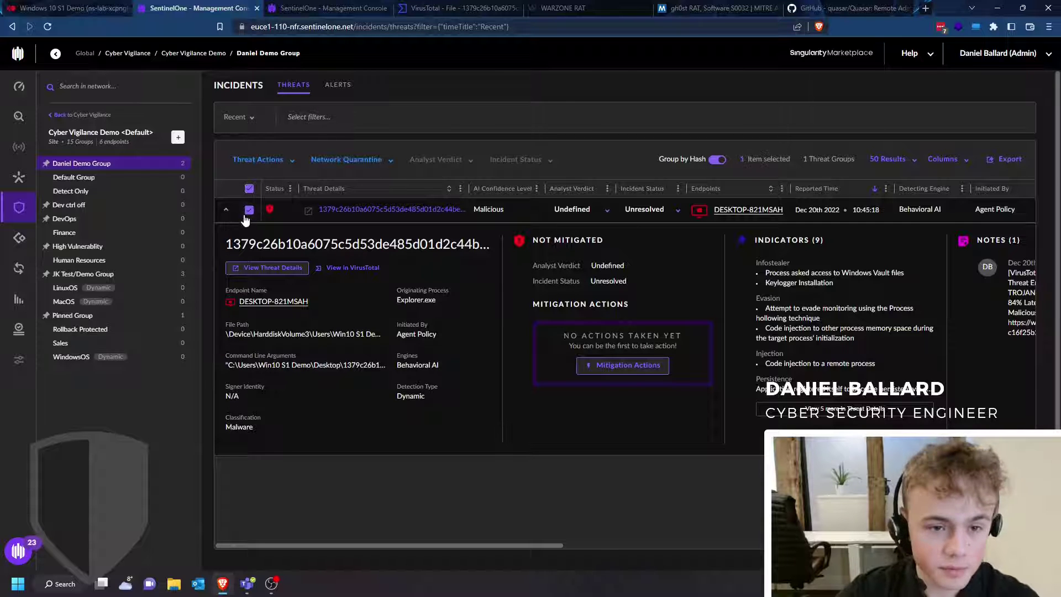
click(257, 160)
click(281, 180)
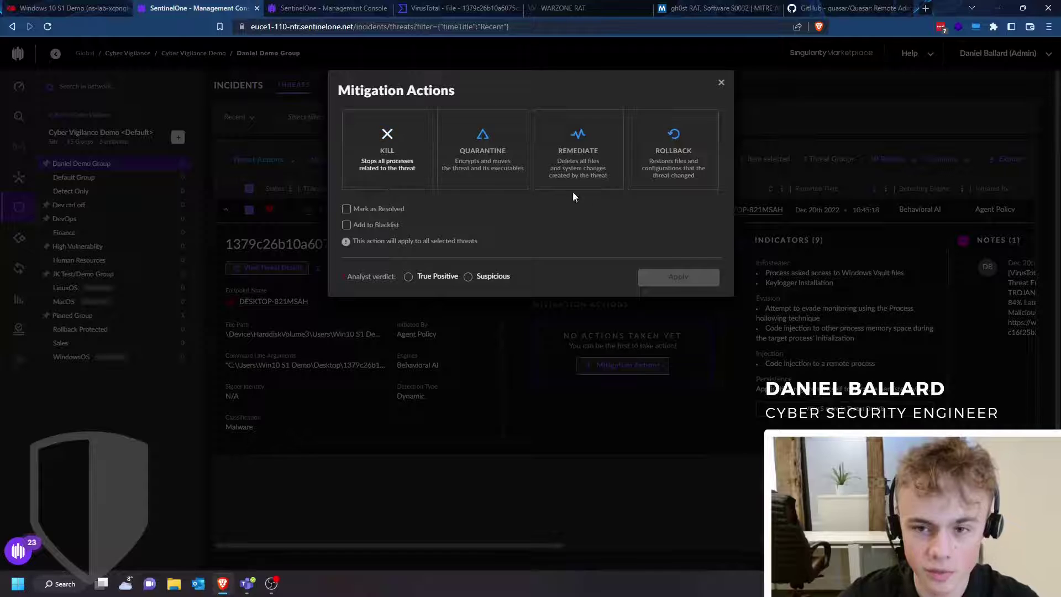
click(587, 177)
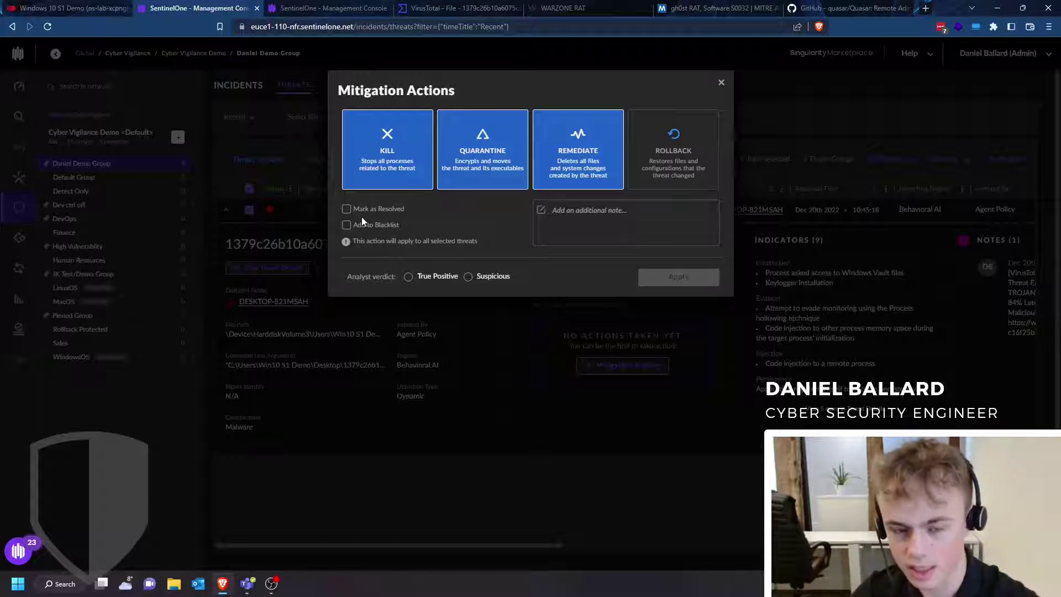
click(410, 278)
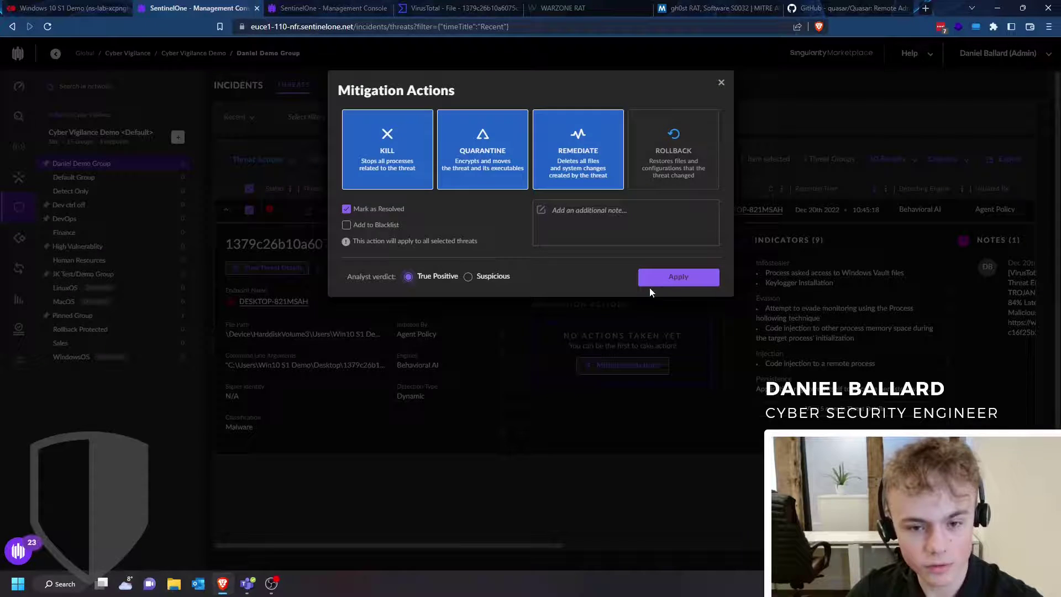
click(680, 277)
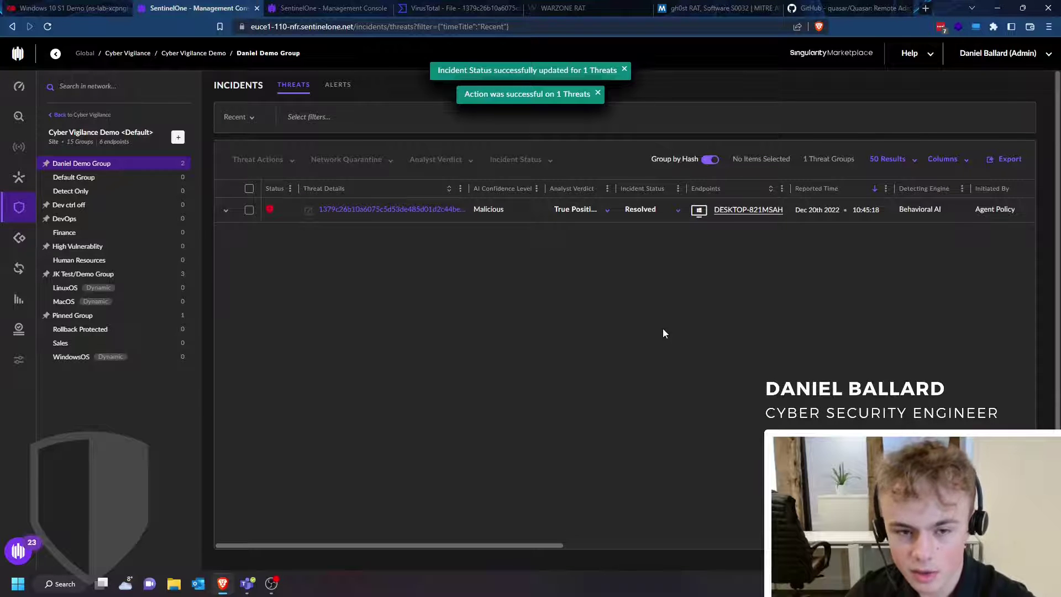
Check the virtual machine's Task Manager and desktop for the xhtgu process and sample file, and bring the MalwareBazaar window forward
click(72, 8)
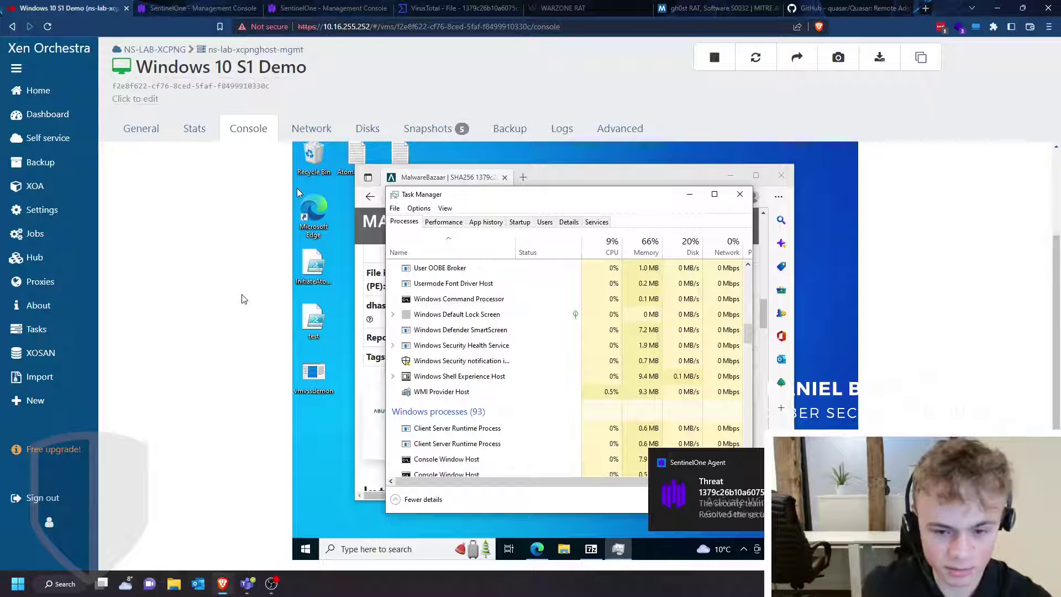
click(325, 451)
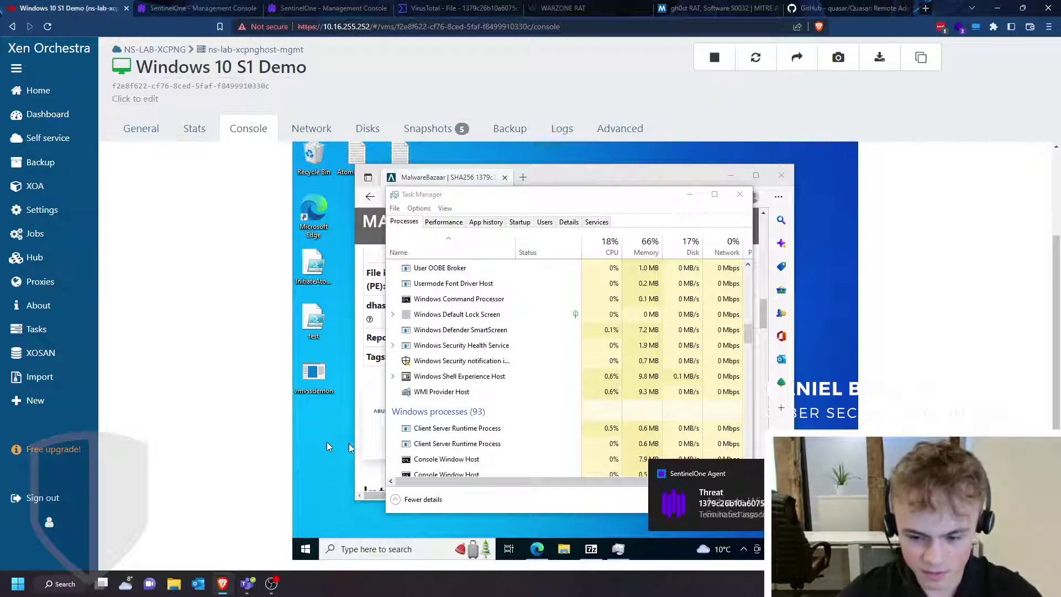
click(369, 438)
Close the VirusTotal page, return to the MalwareBazaar sample list and open the download page for the Gh0stRAT exe sample
click(371, 198)
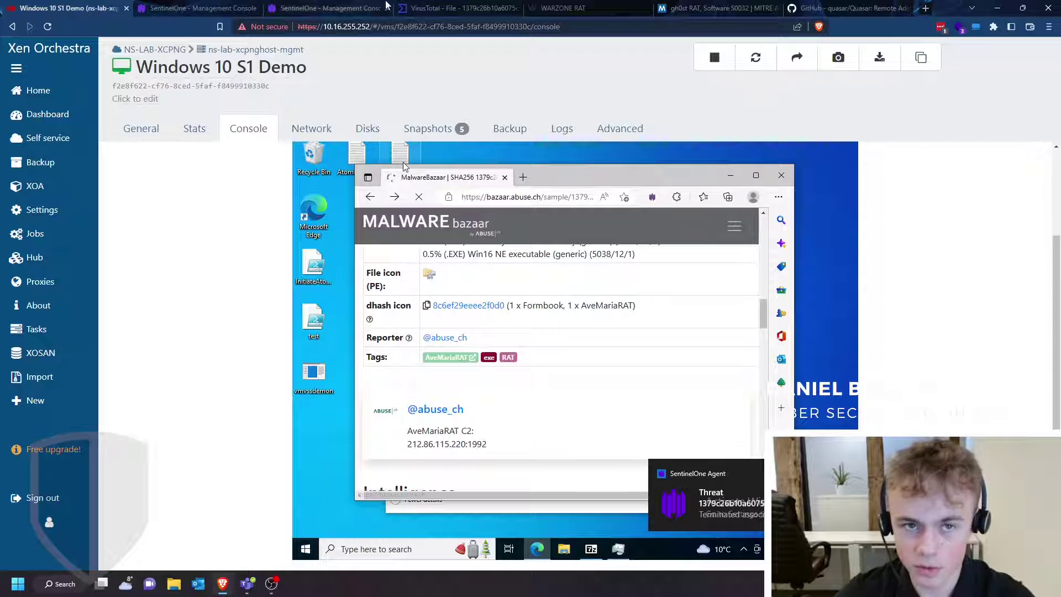
click(518, 8)
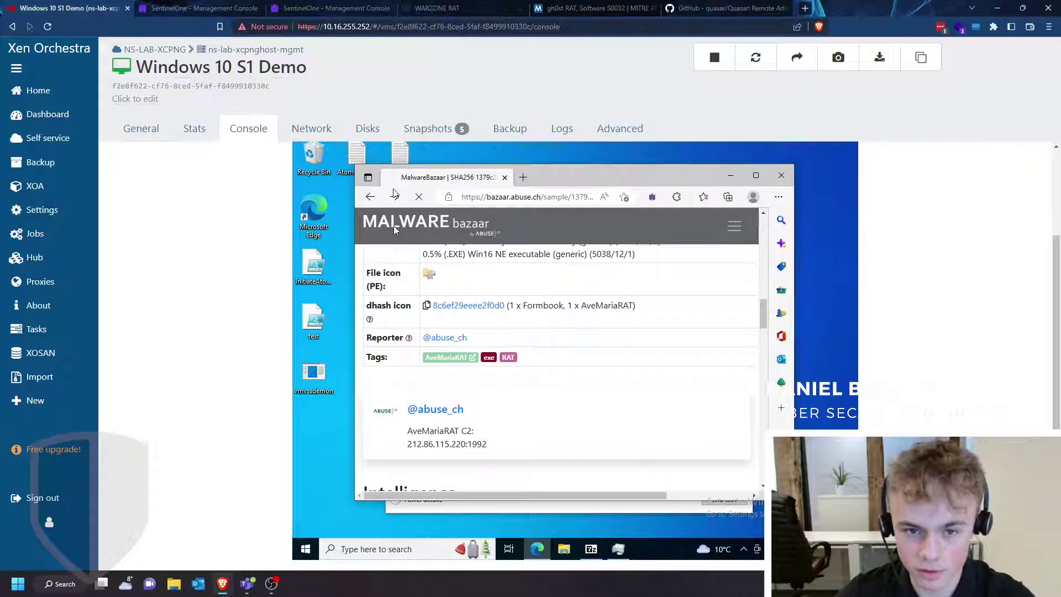
scroll(577, 384, down, 10)
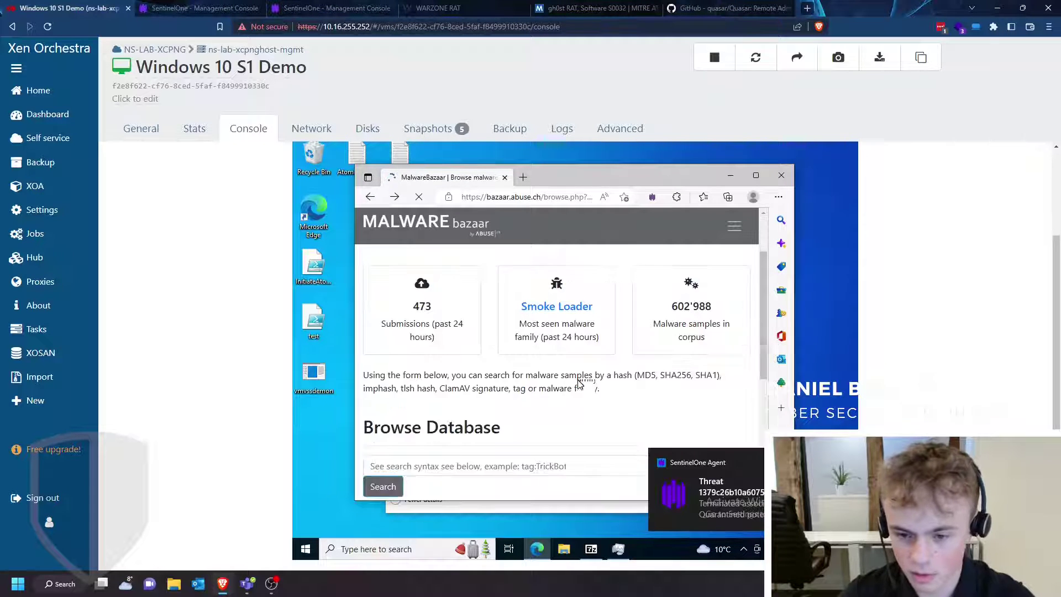
scroll(577, 389, down, 3)
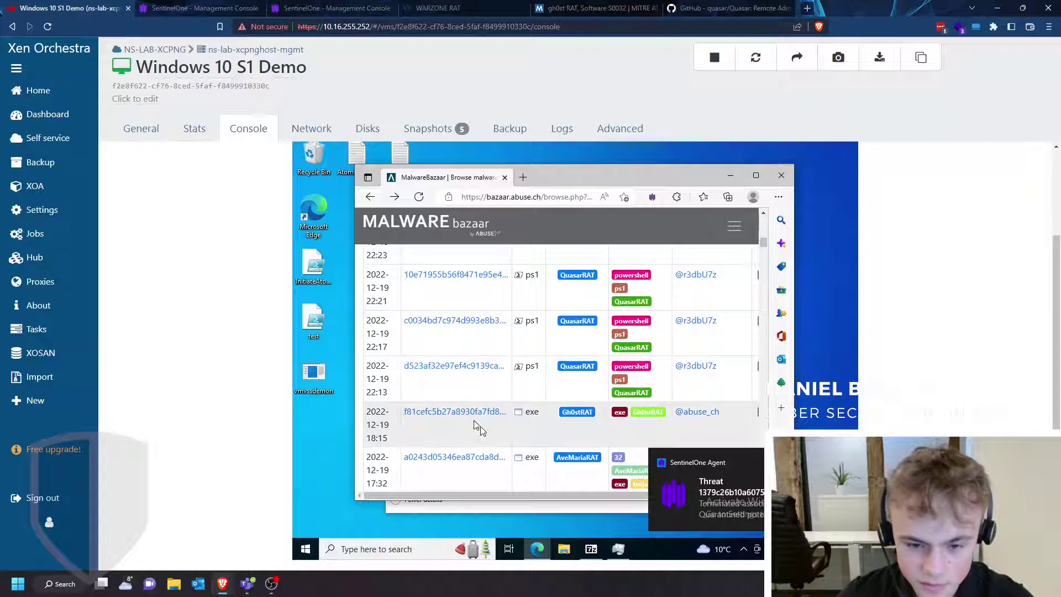
drag(506, 493, 569, 491)
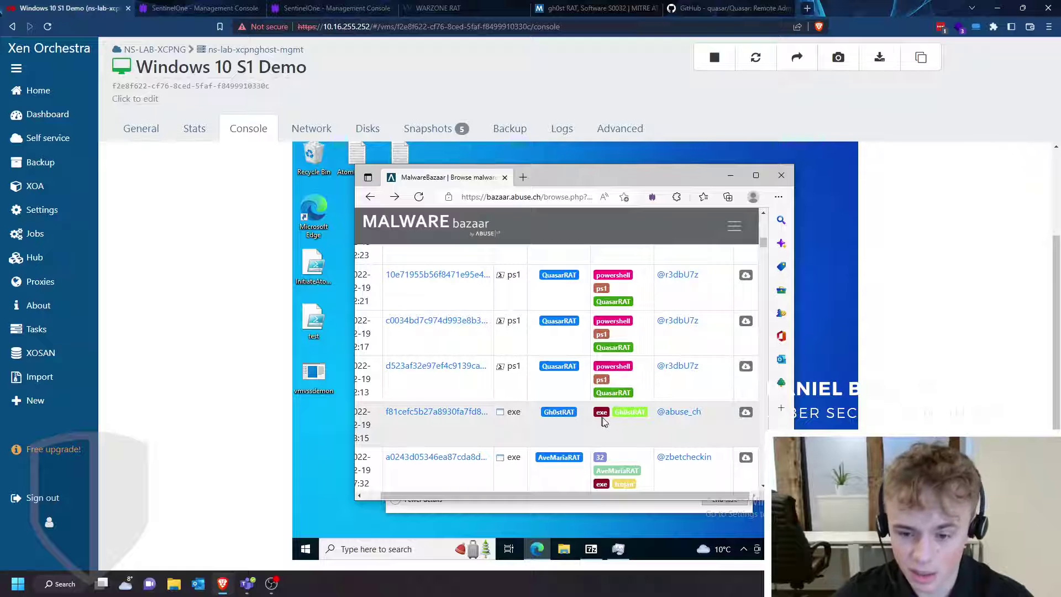
click(746, 413)
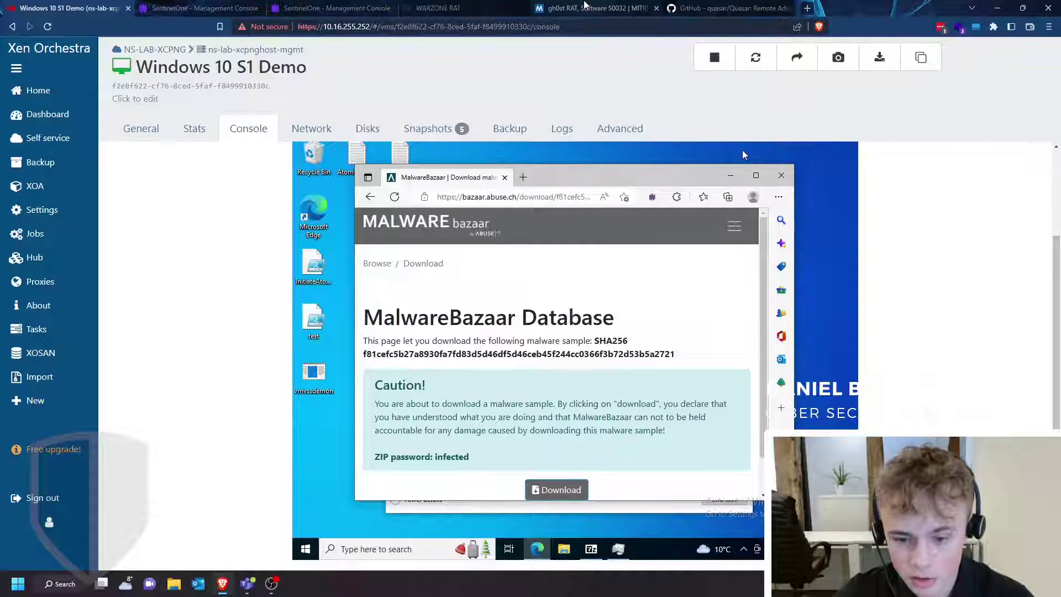
Review the gh0st RAT techniques on its MITRE ATT&CK page, highlighting the file deletion, C2 traffic and encrypted TCP communications entries
click(586, 5)
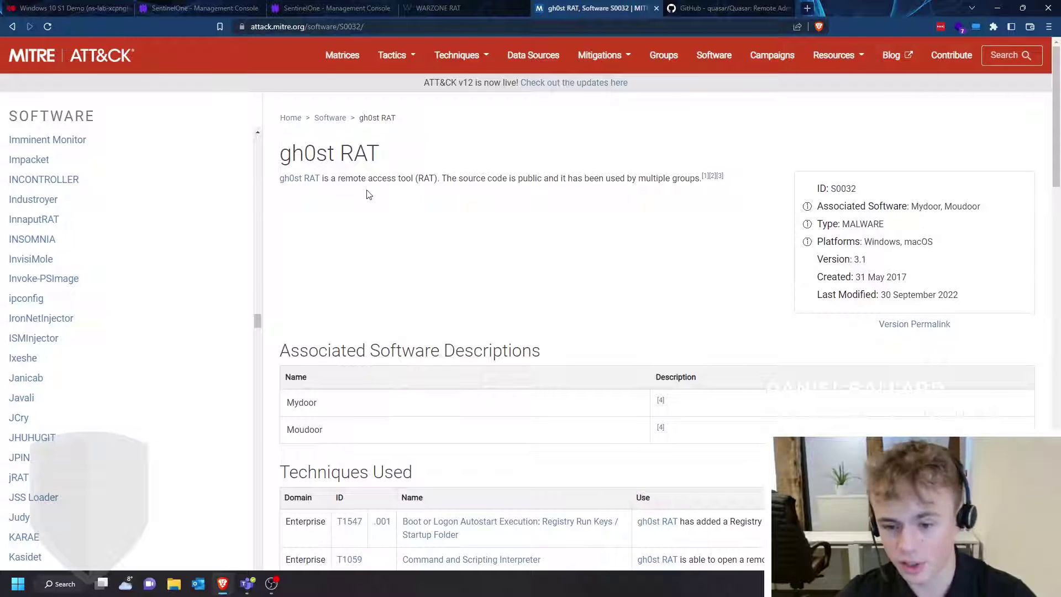
scroll(329, 239, down, 5)
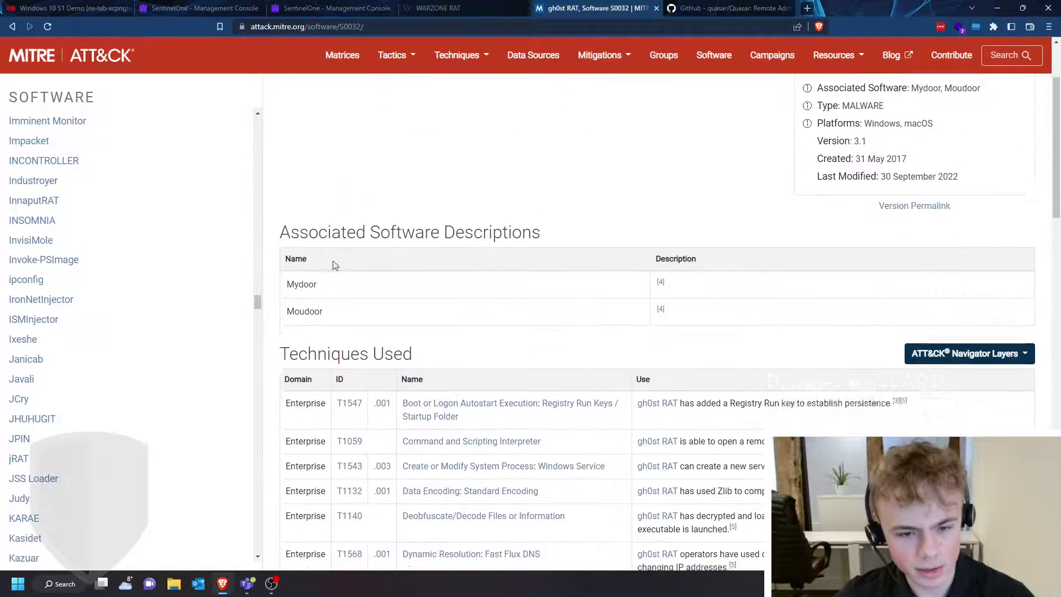
scroll(334, 278, down, 15)
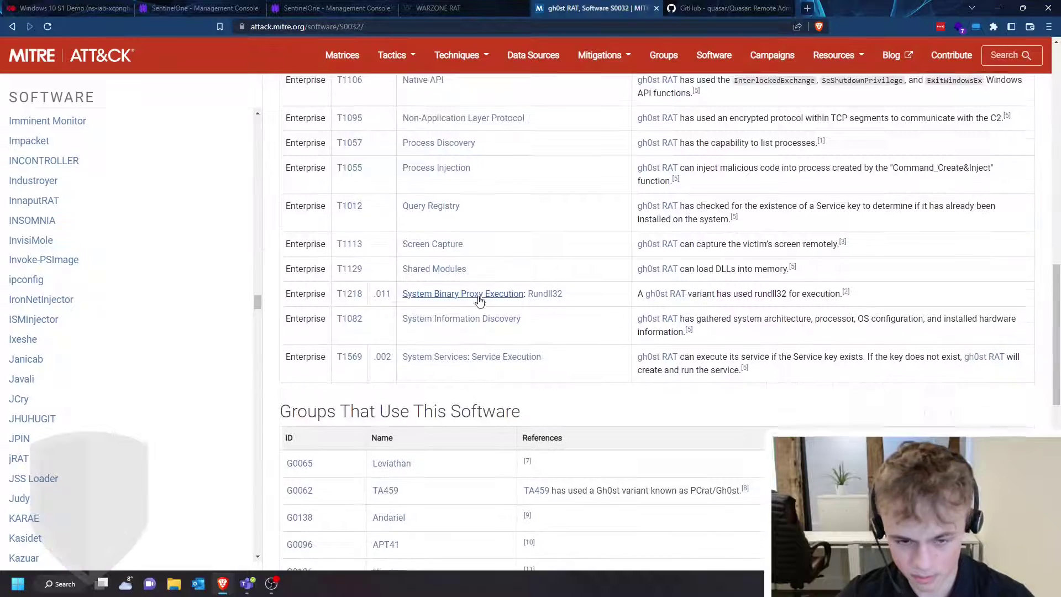
scroll(636, 365, up, 11)
scroll(633, 379, down, 4)
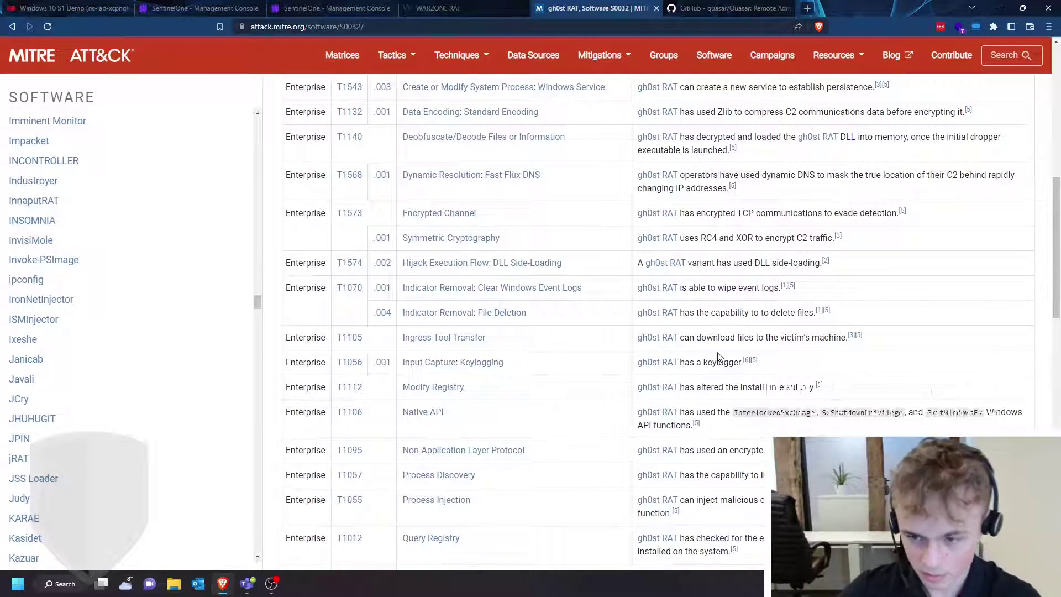
drag(742, 311, 802, 310)
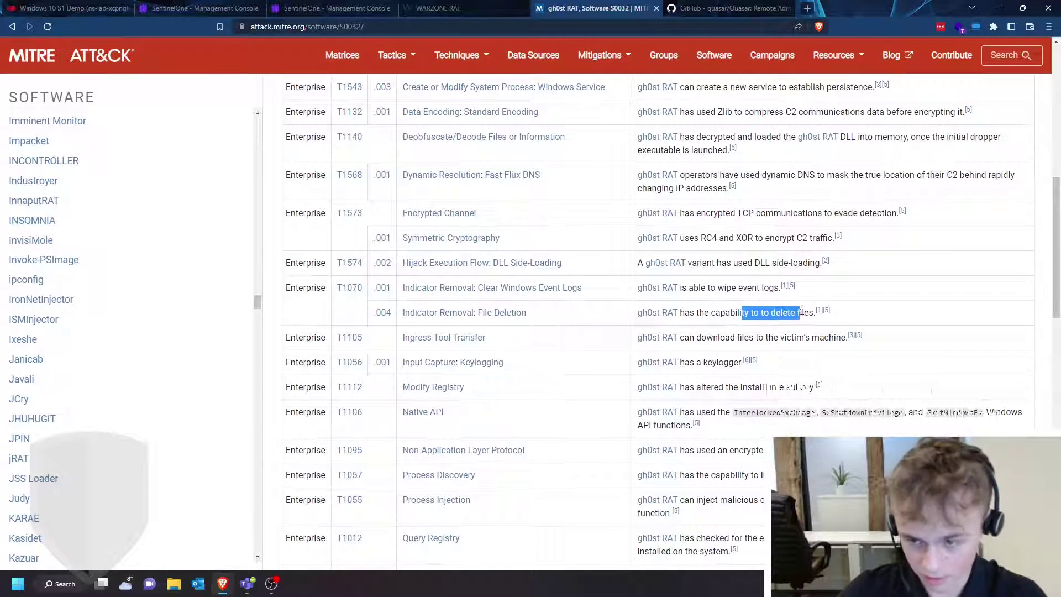
click(724, 292)
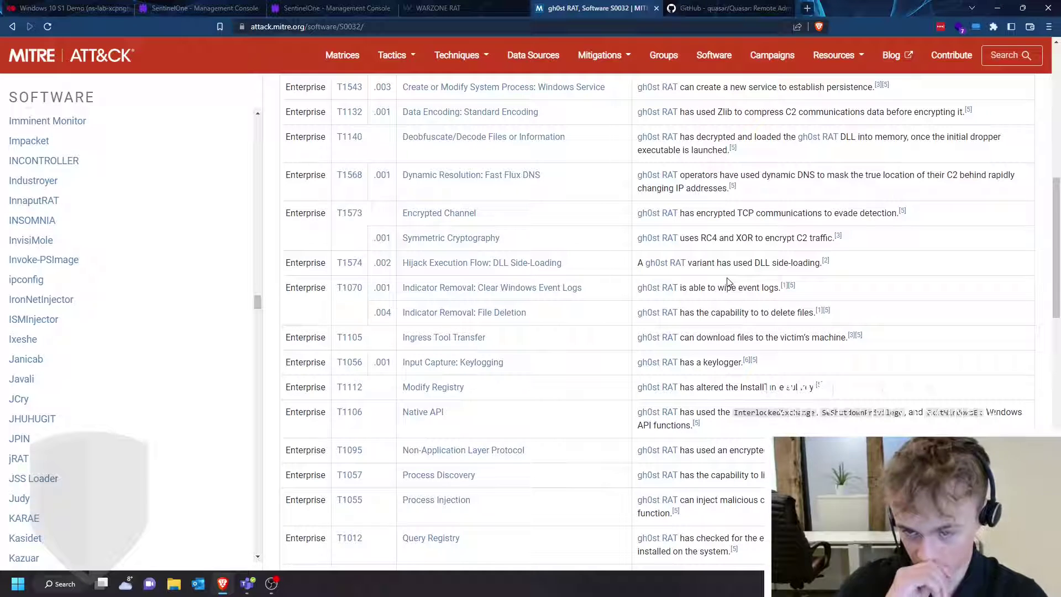
drag(803, 238, 826, 252)
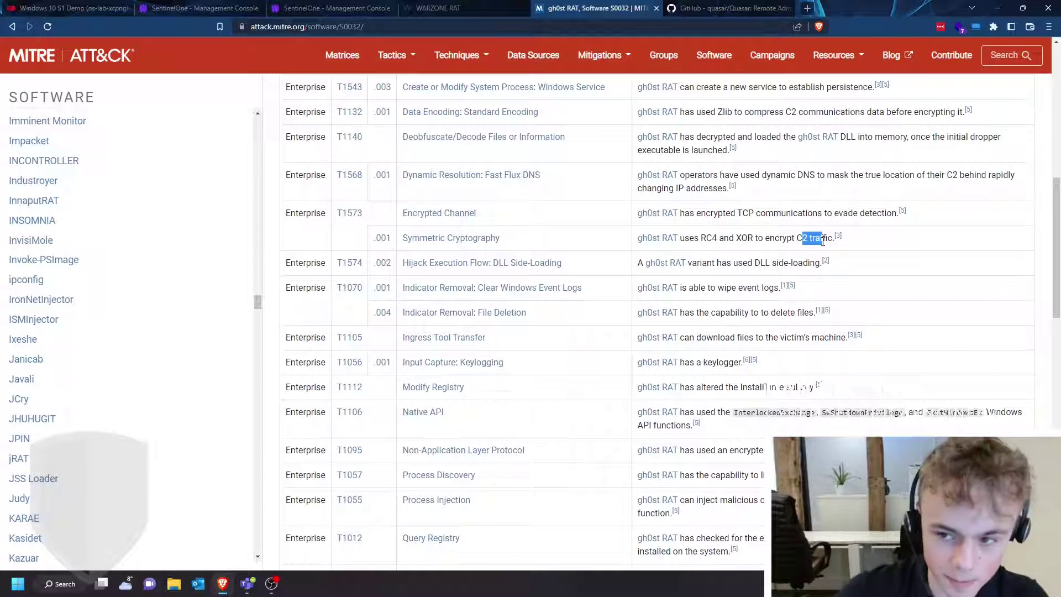
click(795, 242)
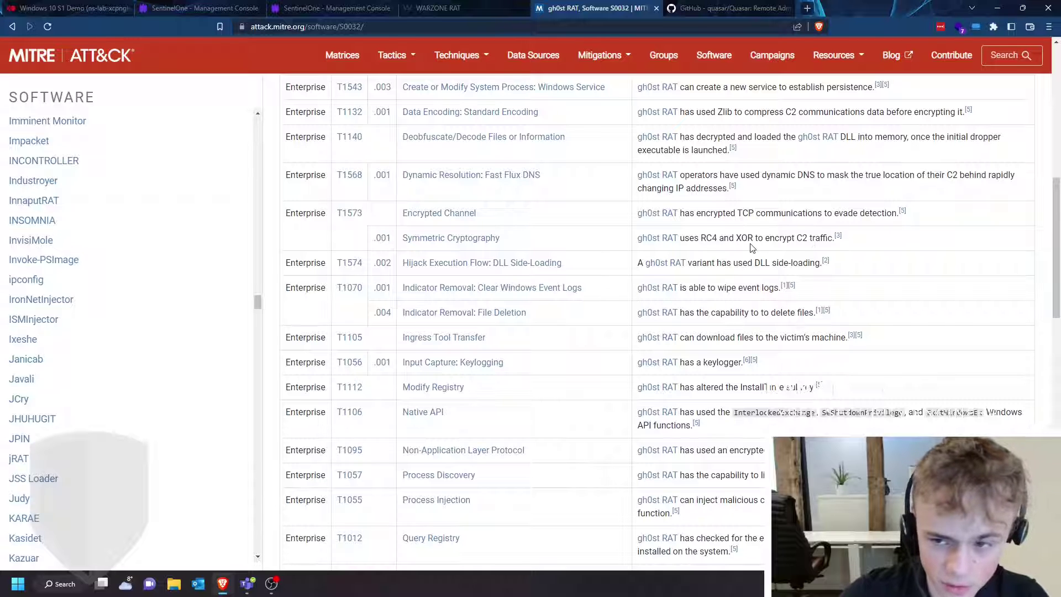
drag(739, 215, 892, 214)
click(891, 214)
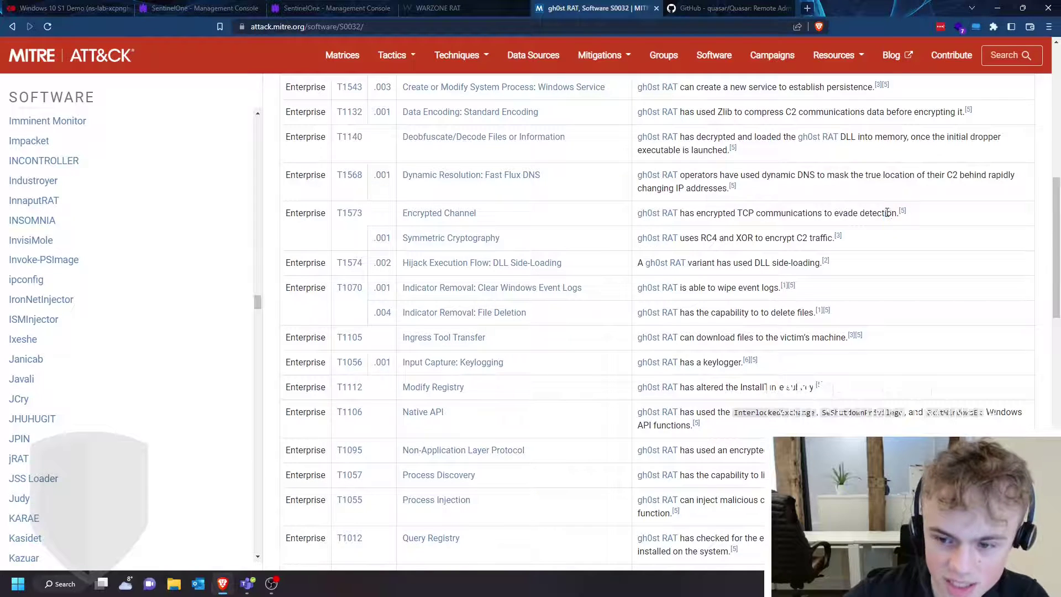
Examine the remaining gh0st RAT techniques and the list of groups that use this software
scroll(841, 264, down, 3)
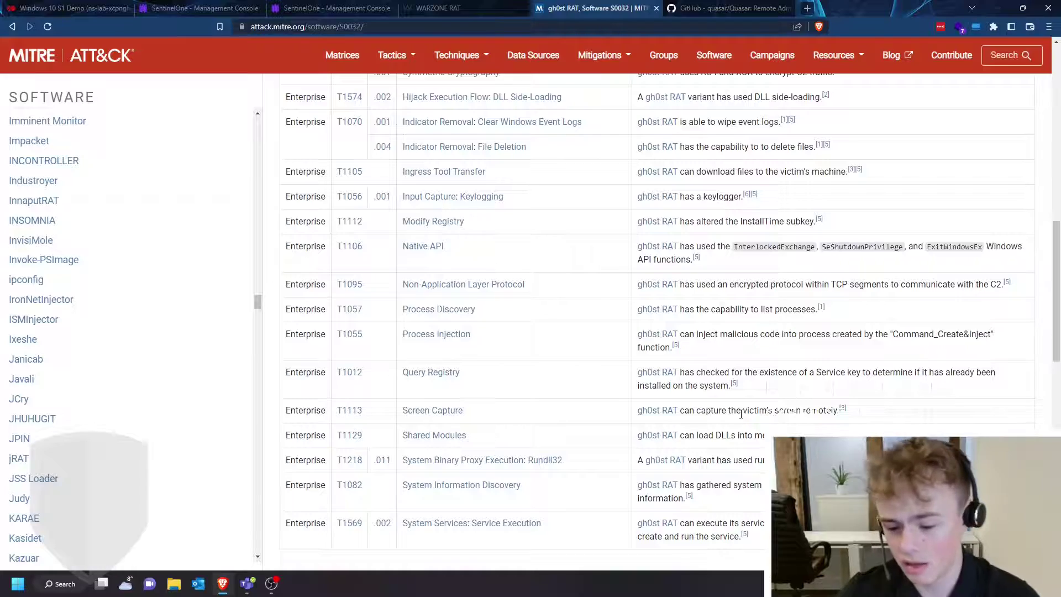
scroll(752, 414, down, 3)
scroll(763, 422, up, 5)
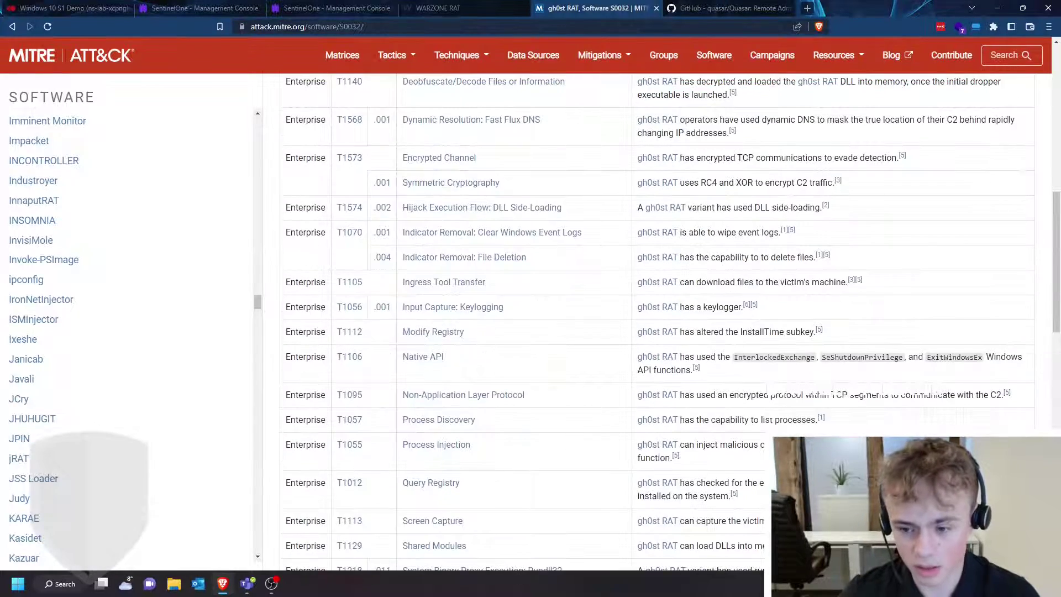
scroll(763, 421, down, 3)
scroll(464, 387, down, 6)
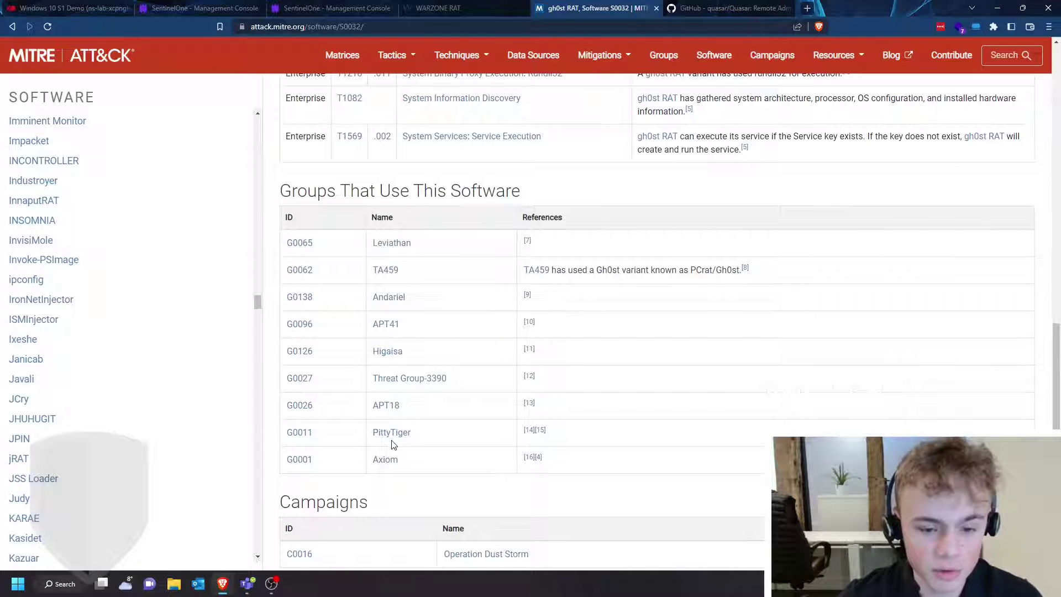
Open the APT41 group page, review its description, techniques and software, and return to the gh0st RAT page
click(380, 325)
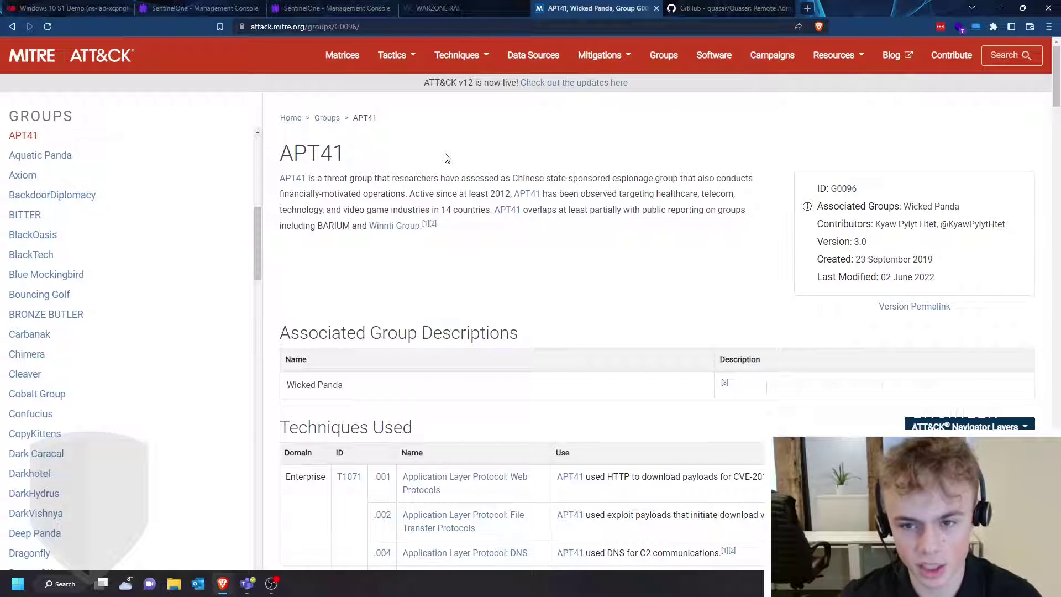
scroll(490, 297, down, 3)
scroll(491, 298, down, 20)
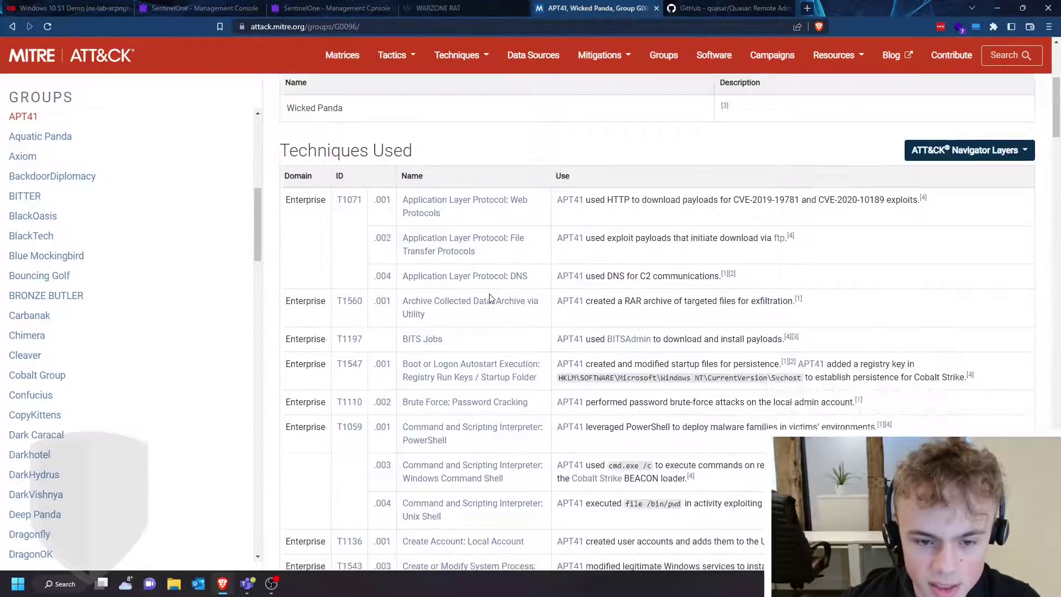
scroll(491, 301, down, 5)
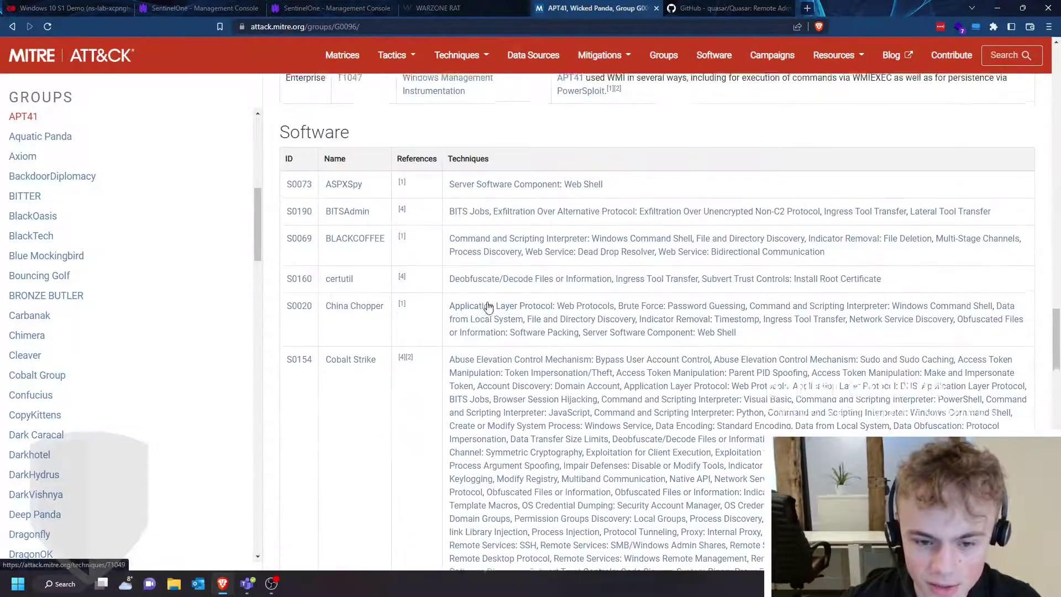
scroll(465, 292, up, 10)
scroll(464, 272, up, 20)
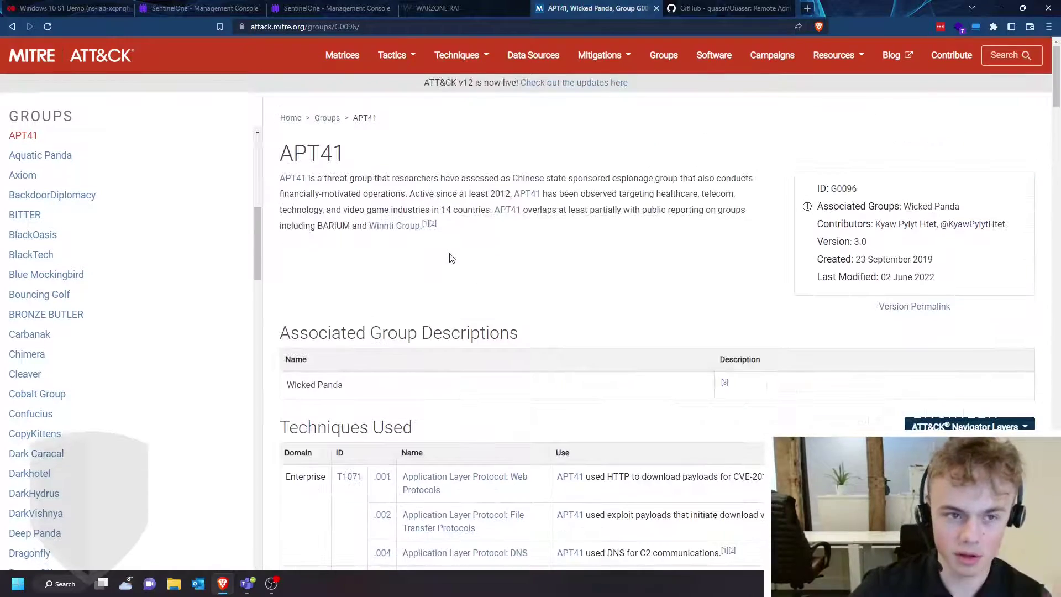
click(11, 27)
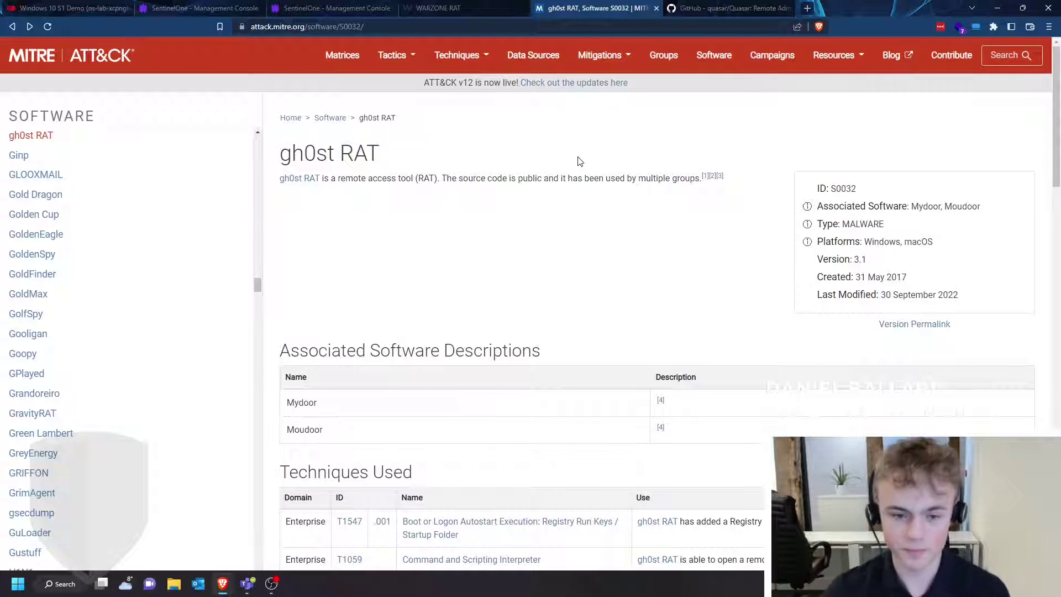
Return to the Windows 10 virtual machine and download the Gh0stRAT sample from MalwareBazaar
click(71, 8)
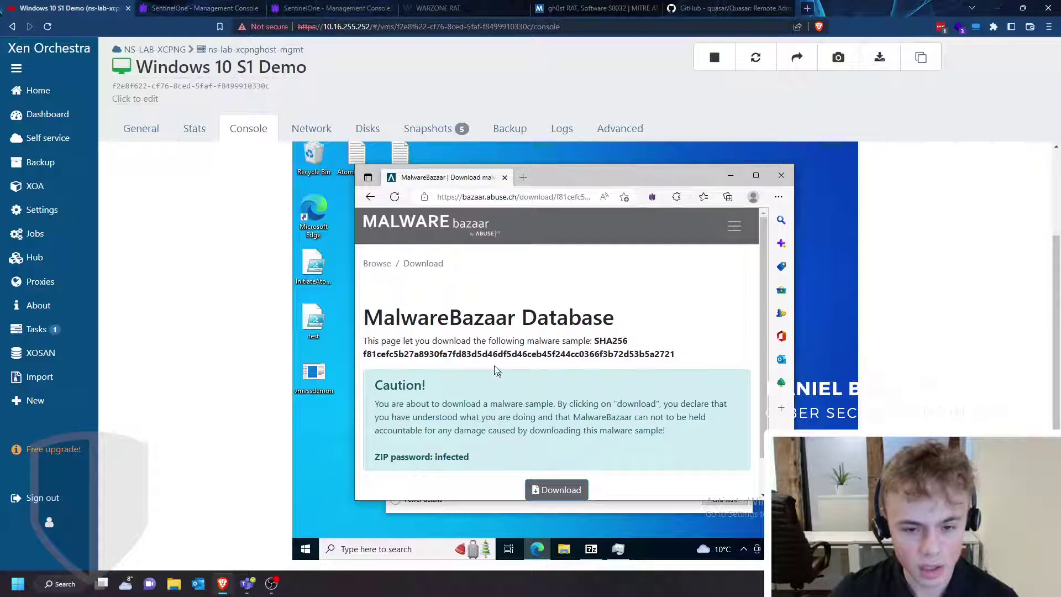
scroll(486, 338, down, 1)
click(550, 454)
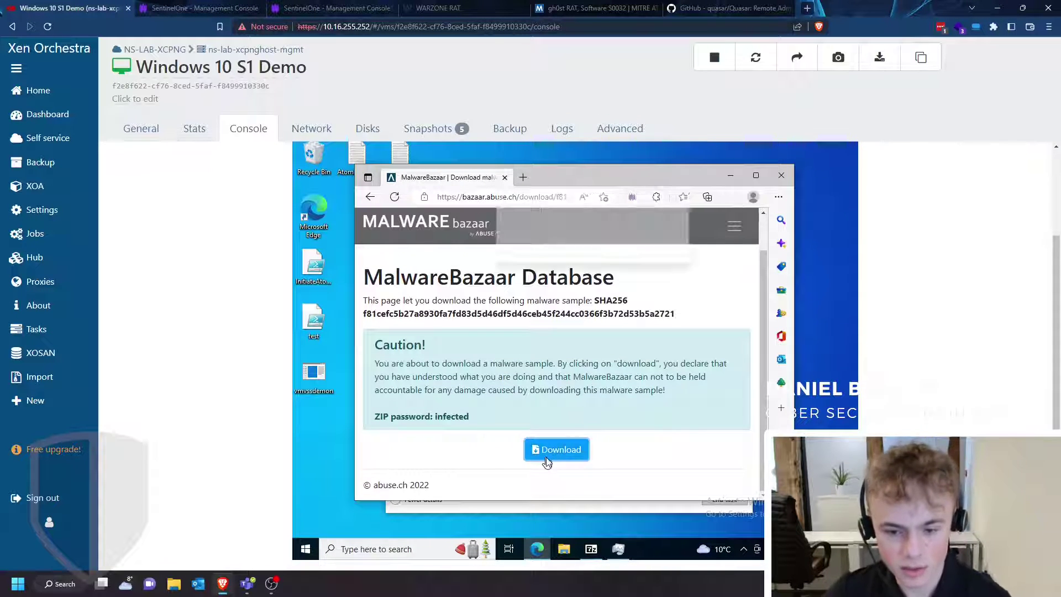
In the virtual machine's 7-Zip window, go up to the Downloads folder and open the newly downloaded f81cefc5b27a… archive
click(591, 553)
click(590, 552)
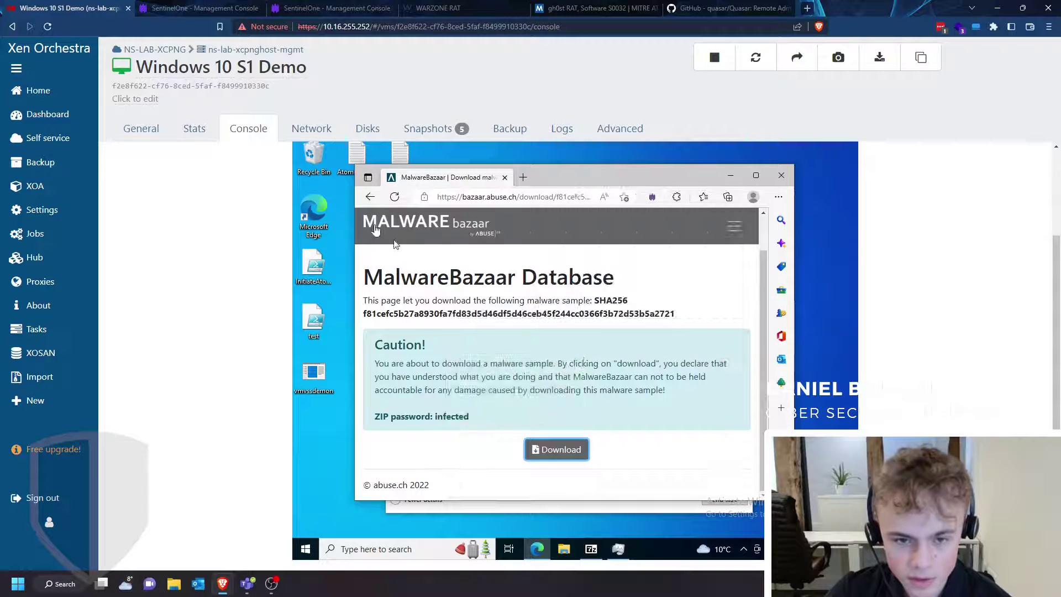
click(589, 553)
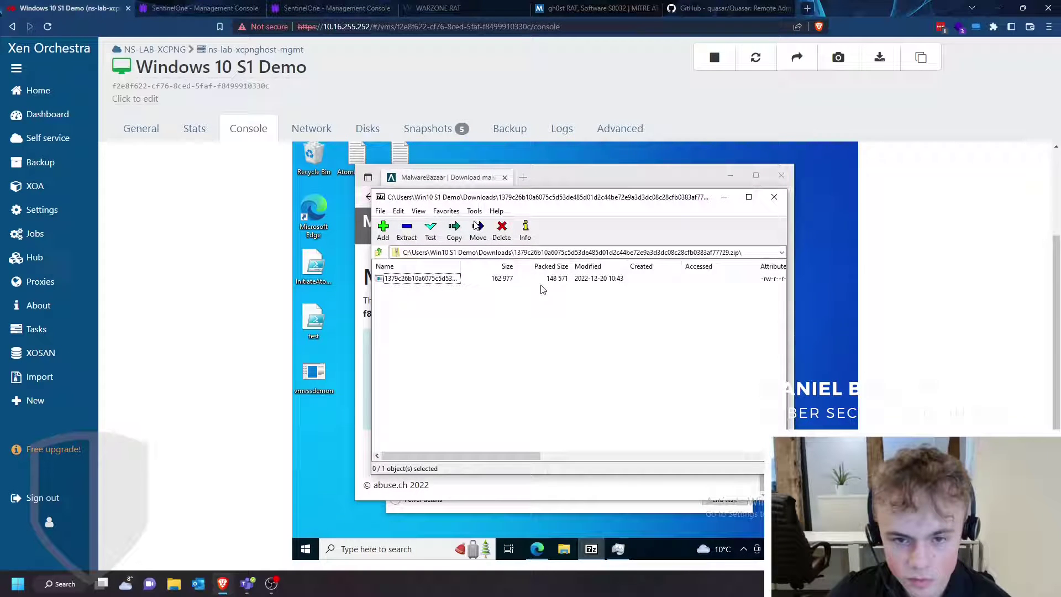
click(379, 252)
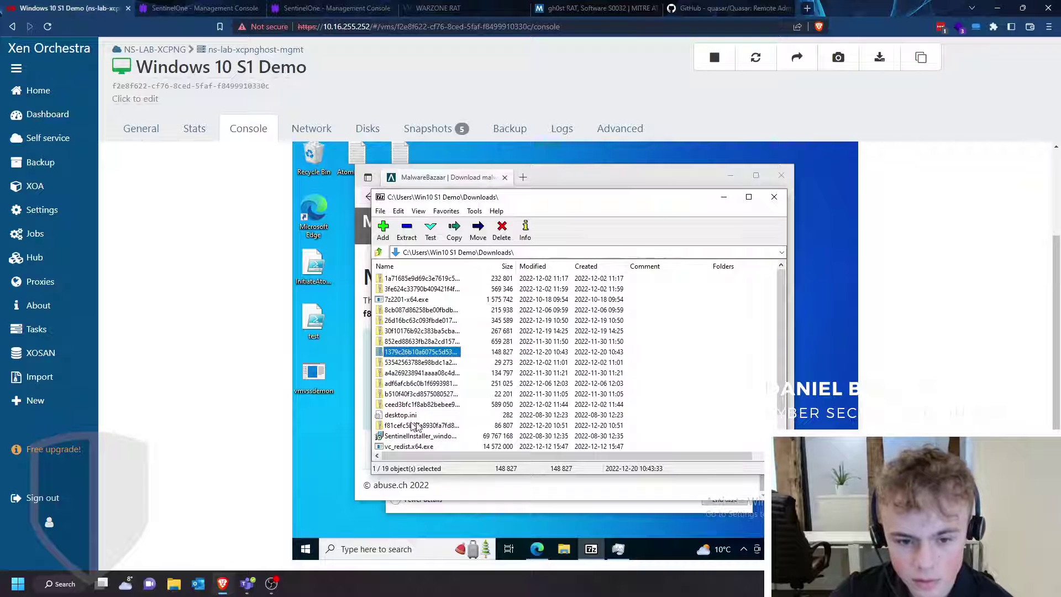
scroll(423, 426, down, 1)
scroll(428, 424, up, 1)
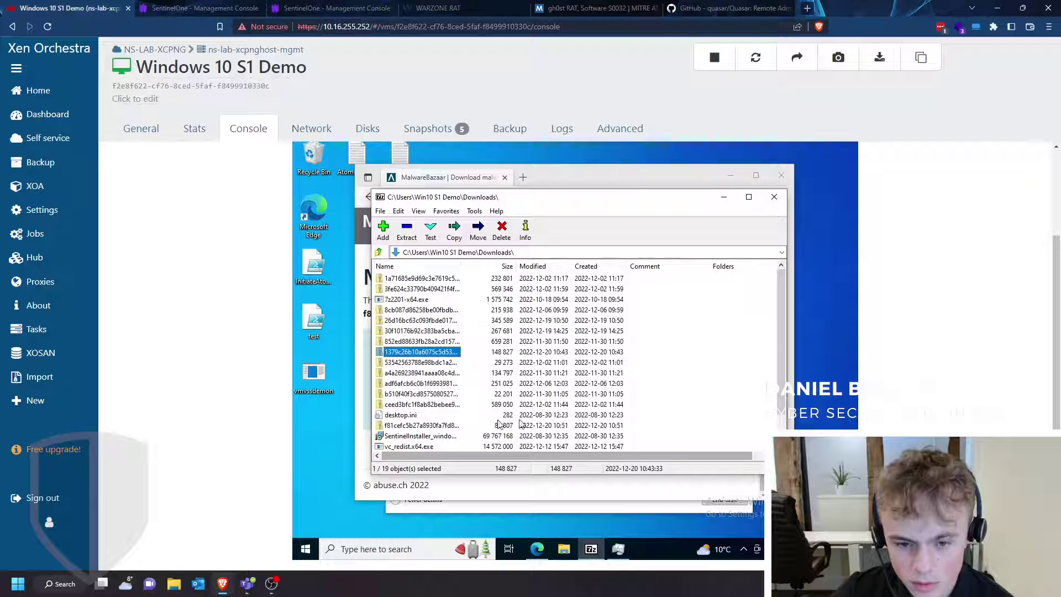
double_click(450, 427)
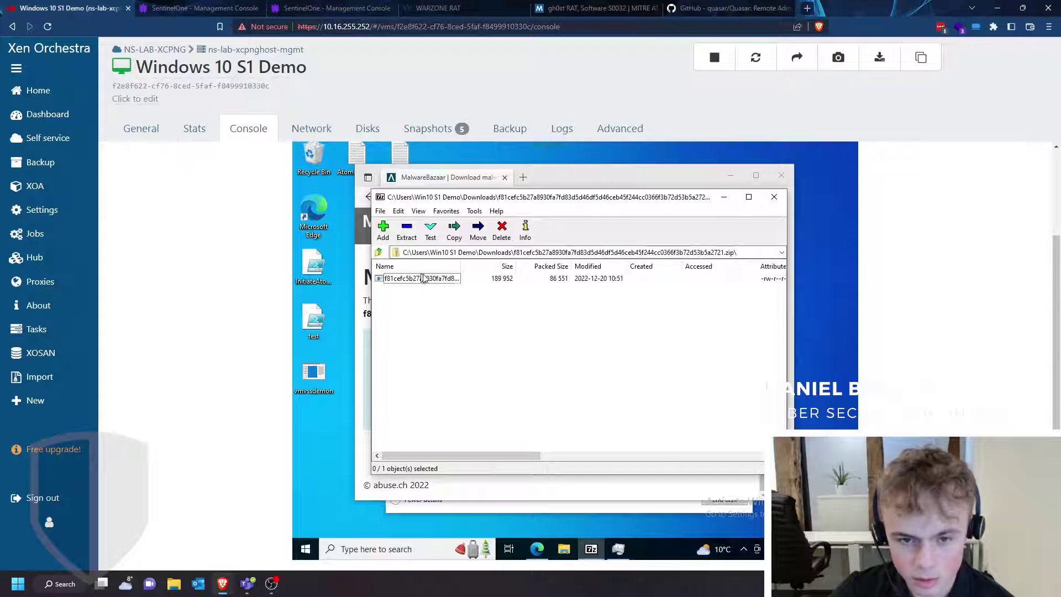
Extract the Gh0stRAT sample from the archive to the virtual machine's desktop, entering the archive password
double_click(423, 279)
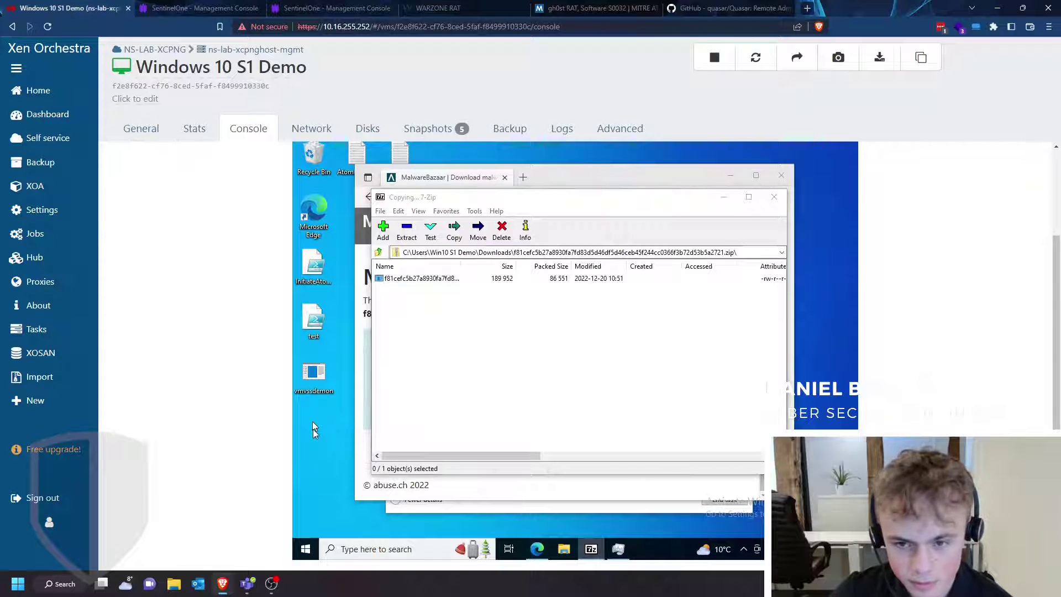
text(inf)
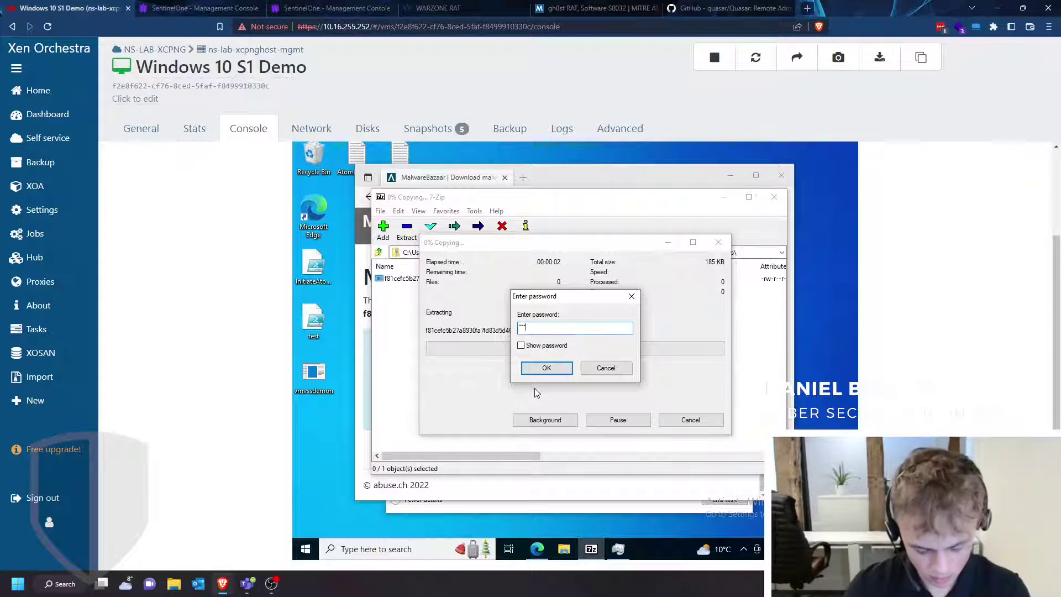
text(ected)
key(Return)
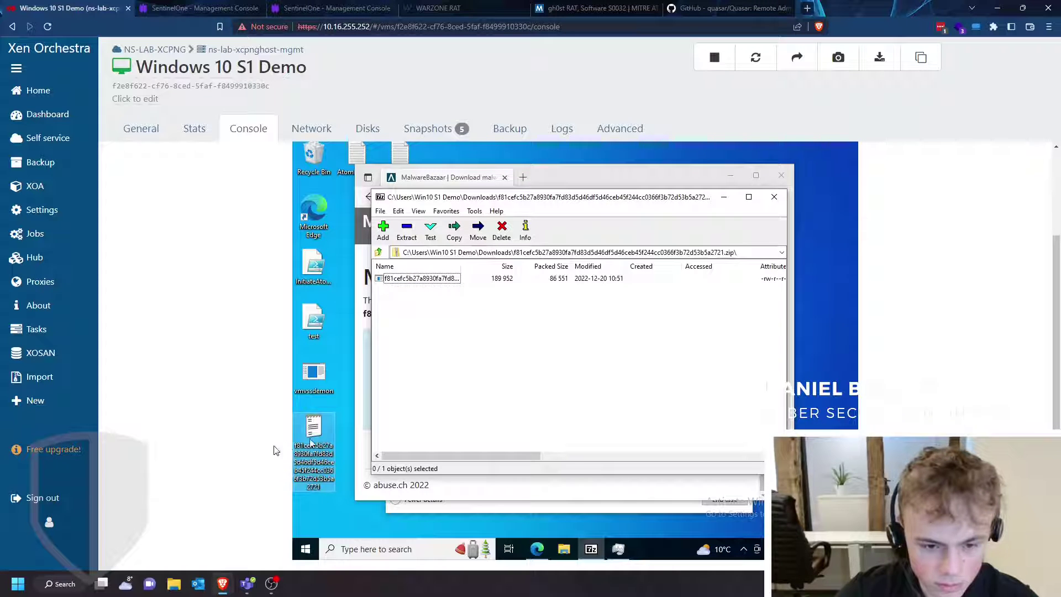
click(345, 440)
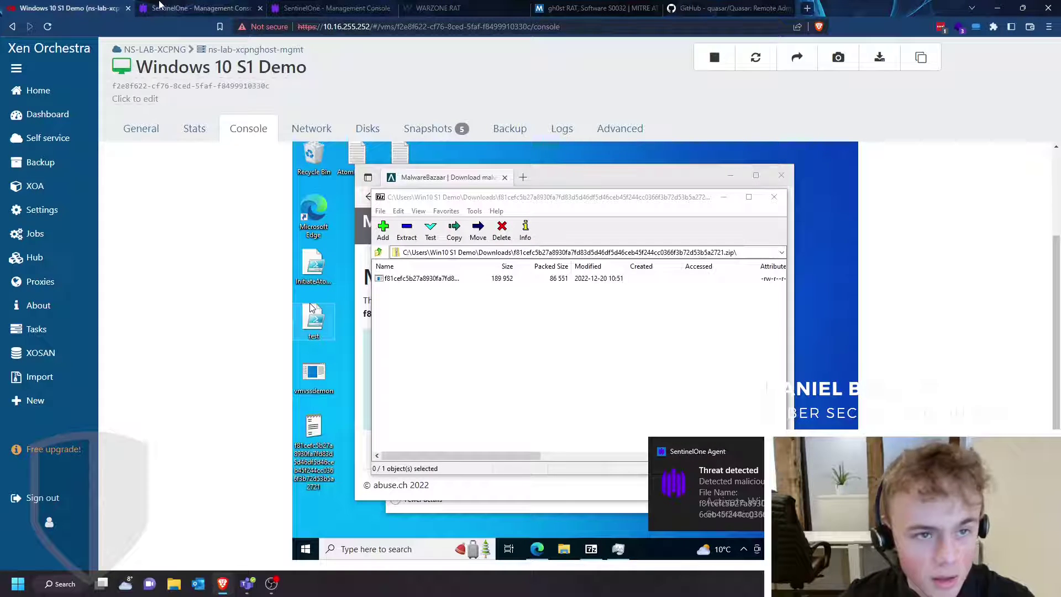
Switch to the SentinelOne console and expand the new unresolved f81cefc5b27a… threat to review its summary
click(160, 7)
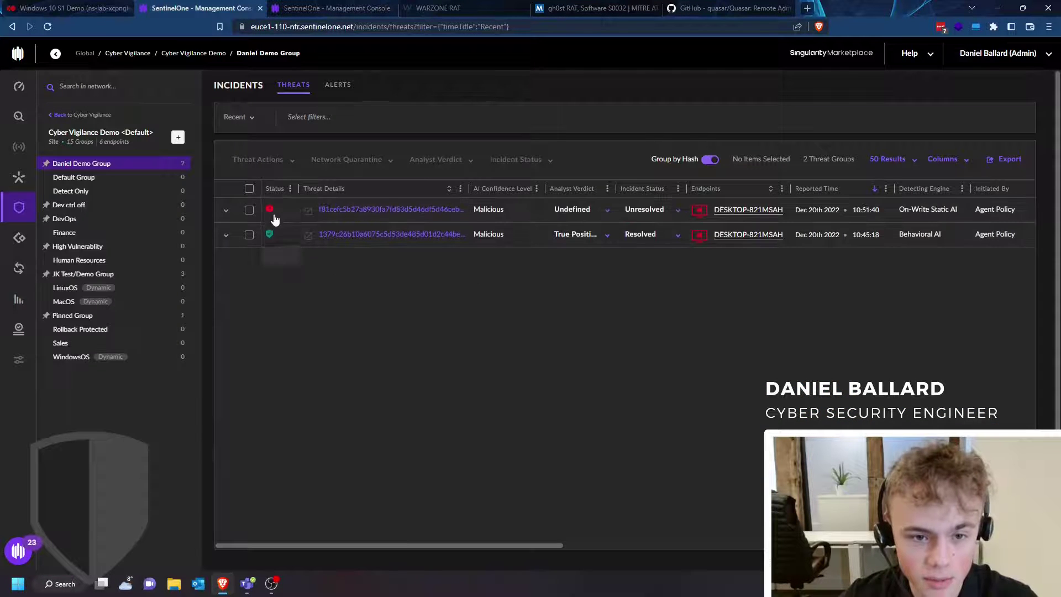
click(277, 213)
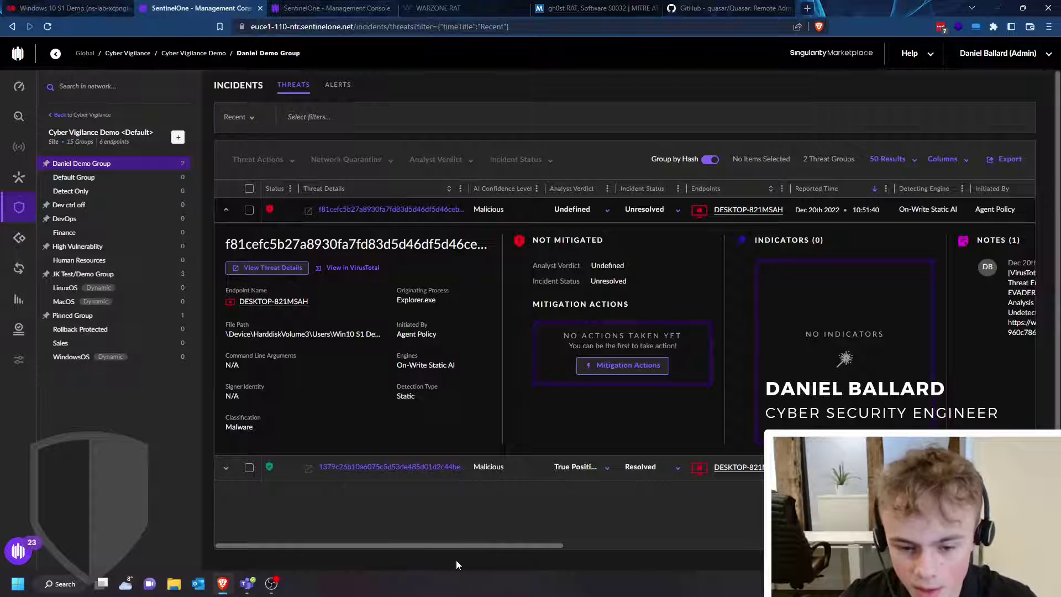
drag(459, 547, 354, 547)
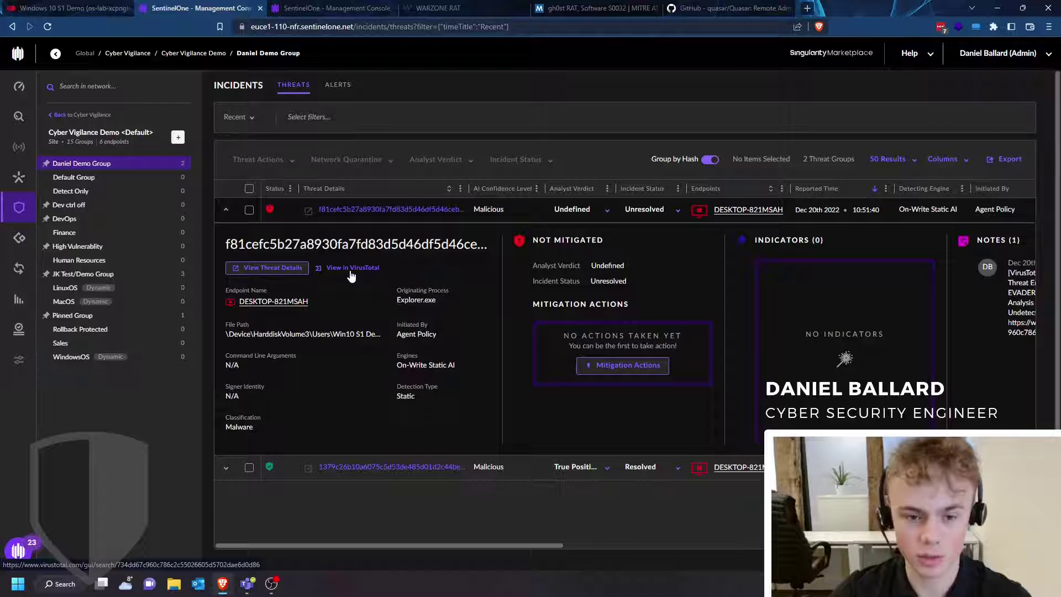
Open the threat's VirusTotal report and review the crowdsourced rules, sandbox detections and security vendors' analysis
click(350, 271)
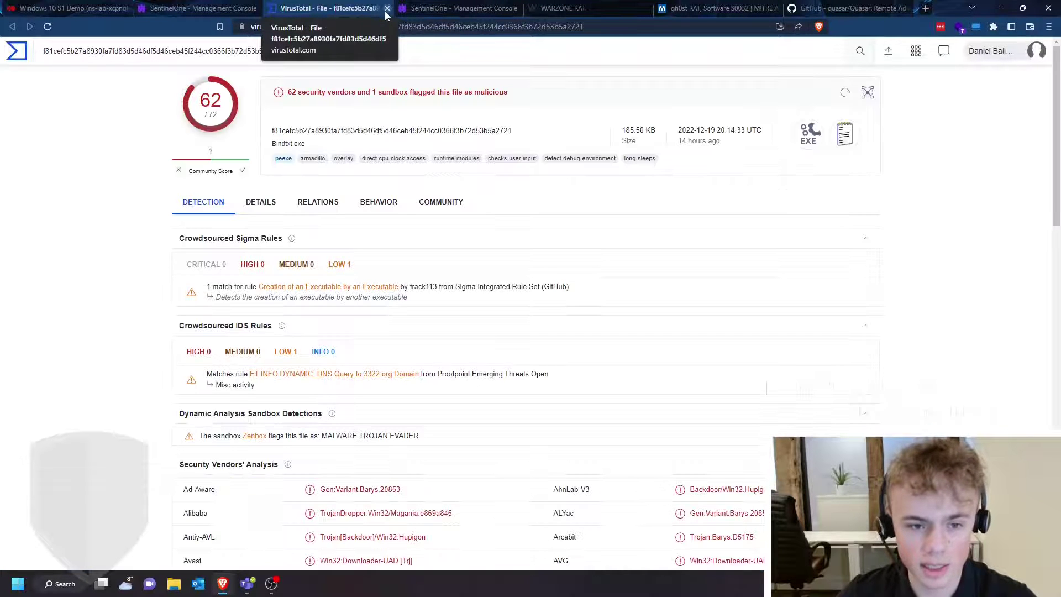
scroll(382, 266, down, 9)
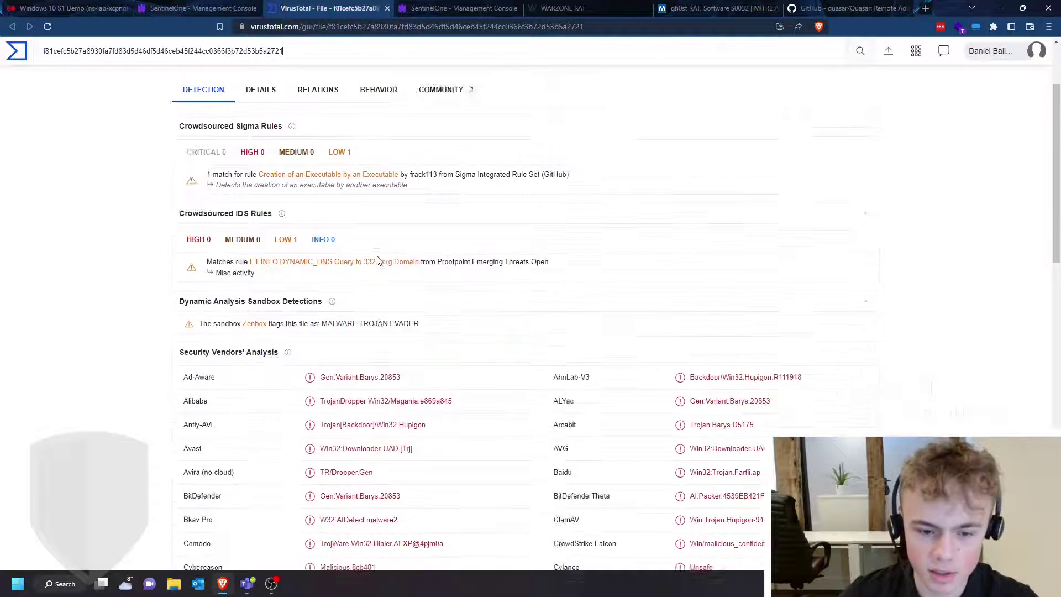
scroll(387, 269, down, 6)
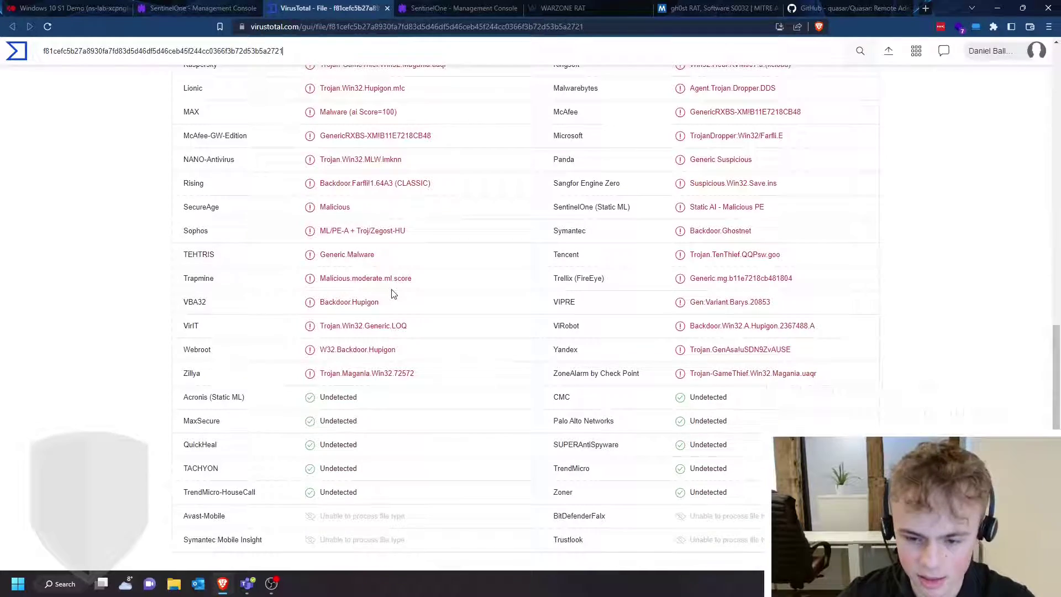
scroll(394, 298, up, 15)
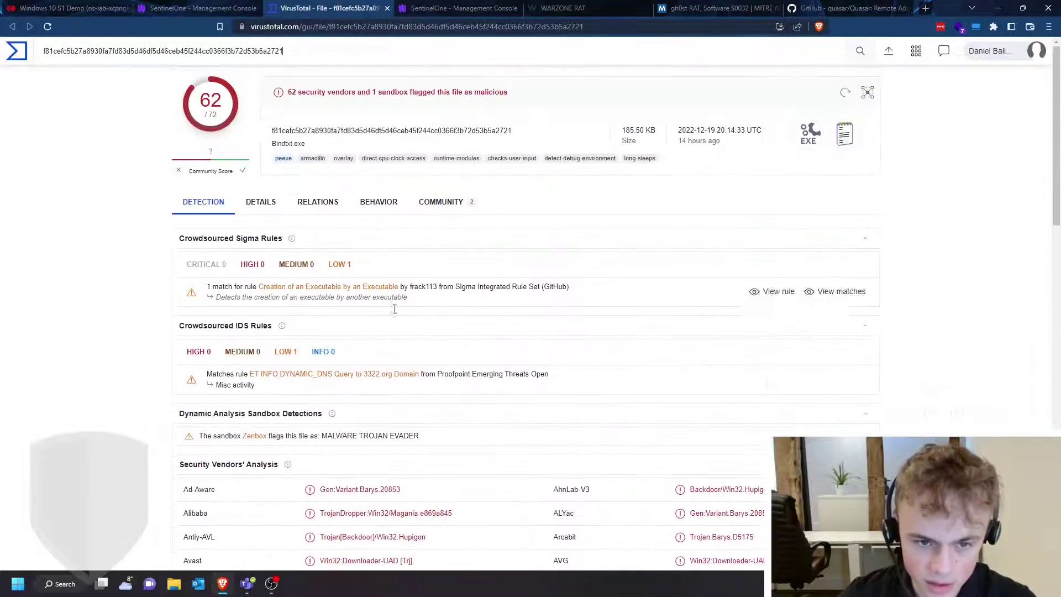
Read the community comments on the VirusTotal report and highlight the VMRay analysis verdict
click(449, 207)
scroll(445, 258, down, 2)
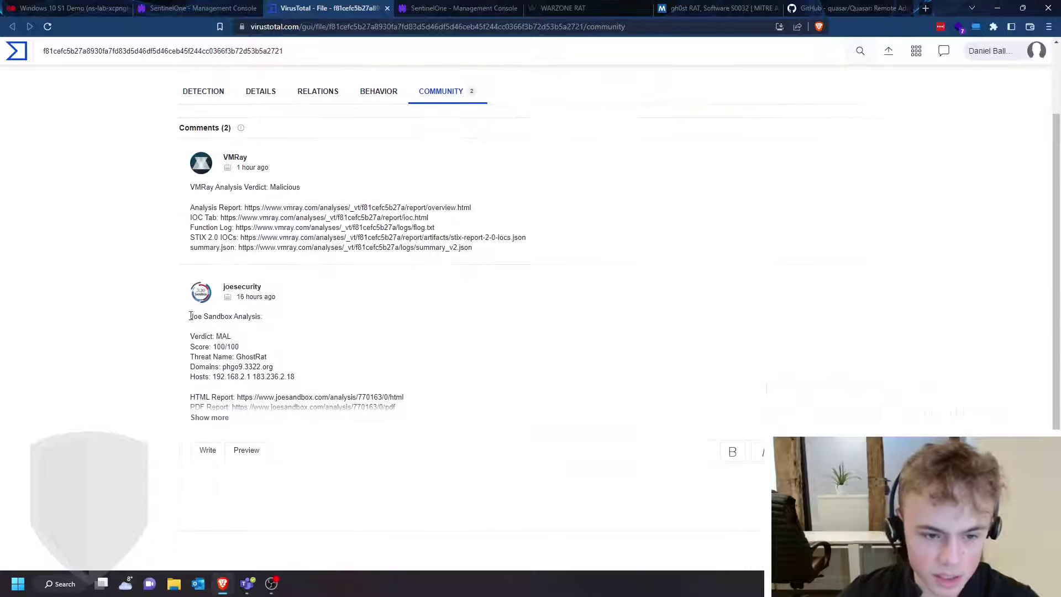
scroll(355, 246, up, 2)
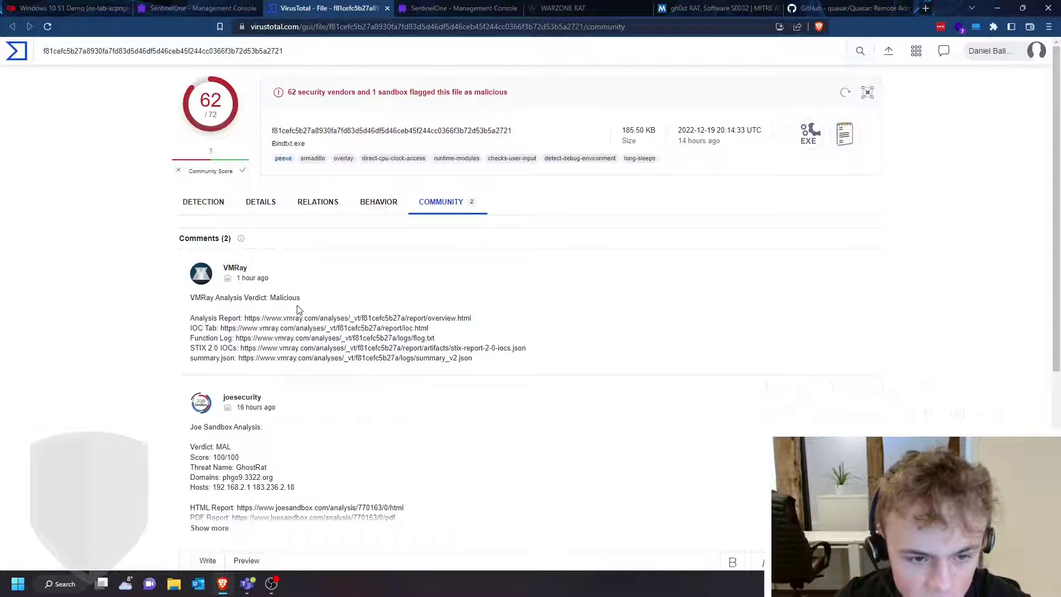
drag(301, 299, 269, 299)
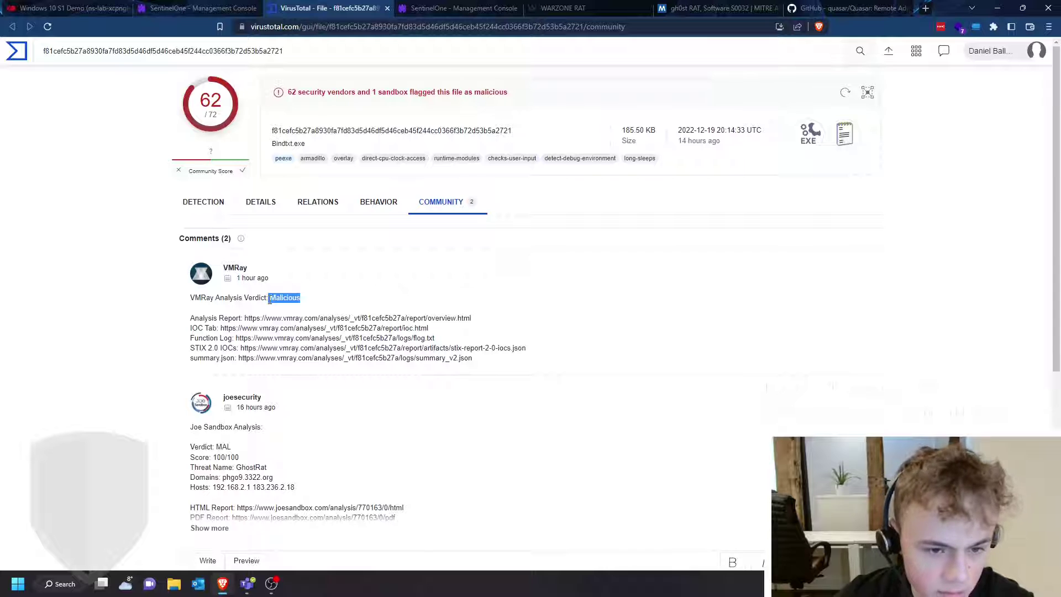
Return to the SentinelOne console, open the full details of the f81cefc5b27a… threat and check its threat indicators
click(197, 8)
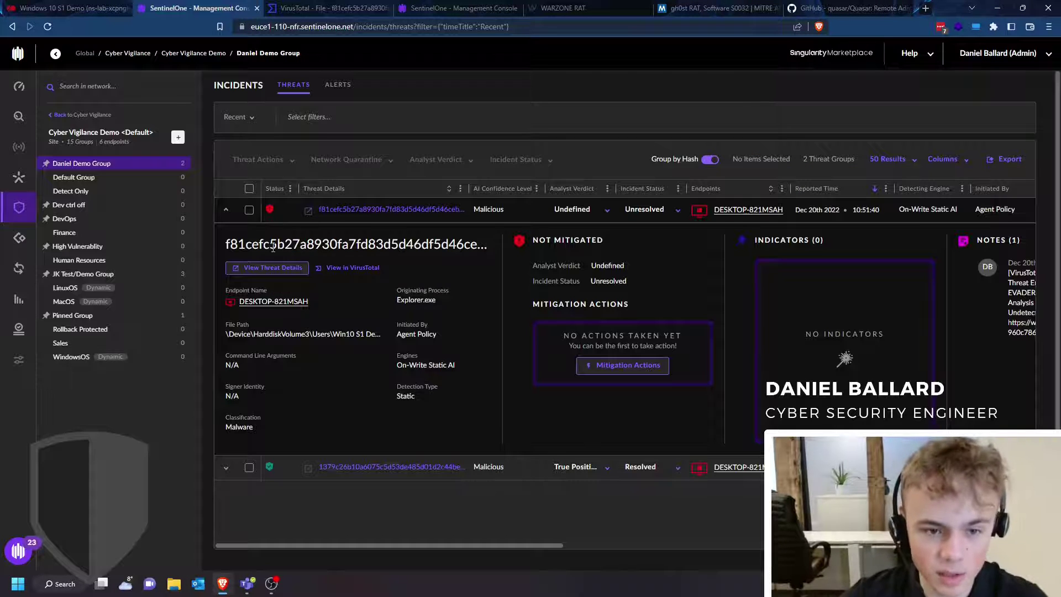
click(268, 268)
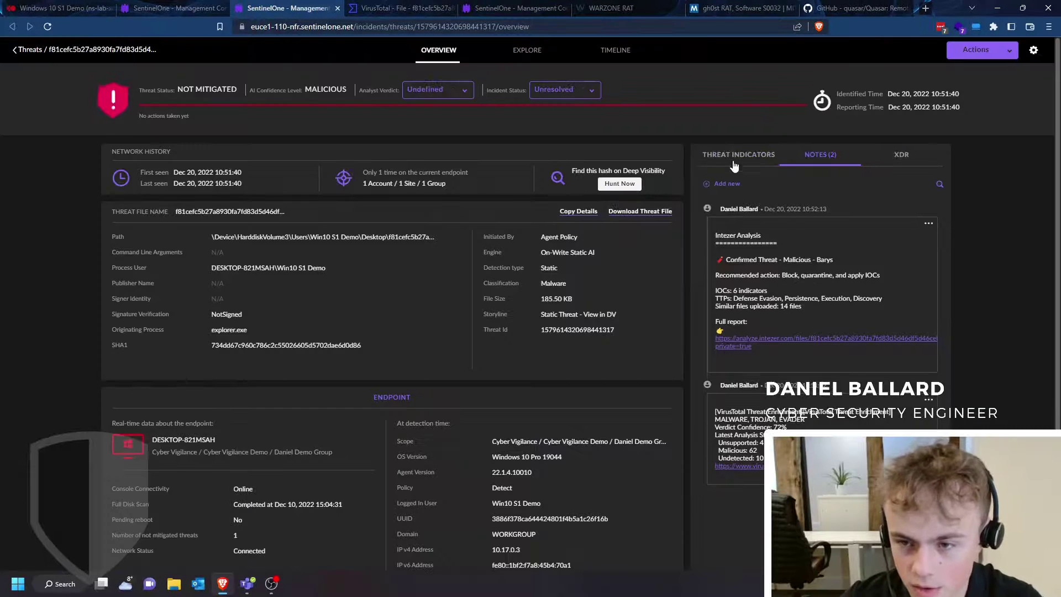
click(736, 165)
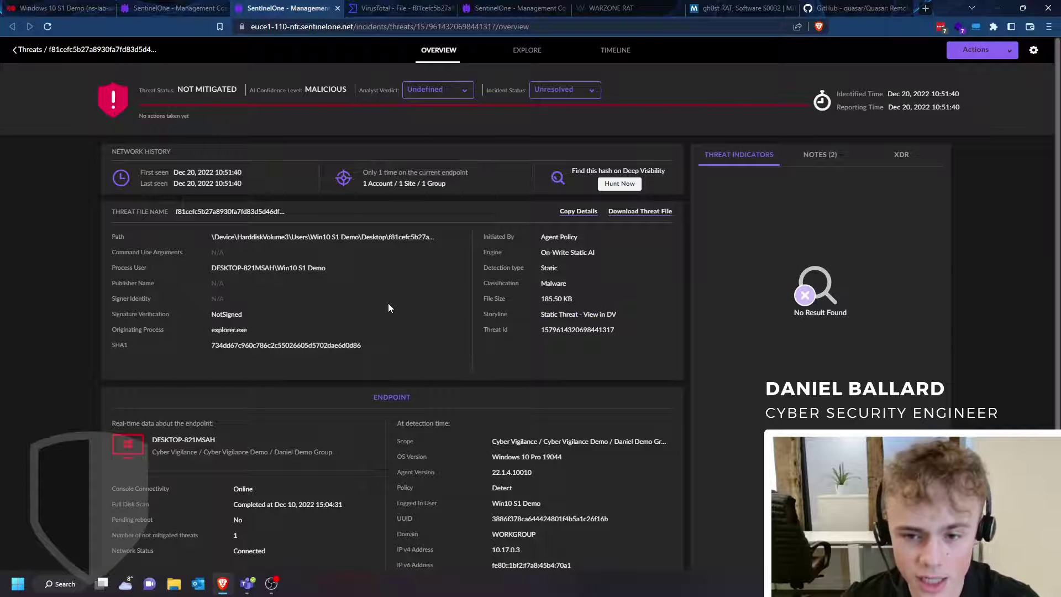
scroll(388, 303, down, 1)
scroll(373, 327, up, 1)
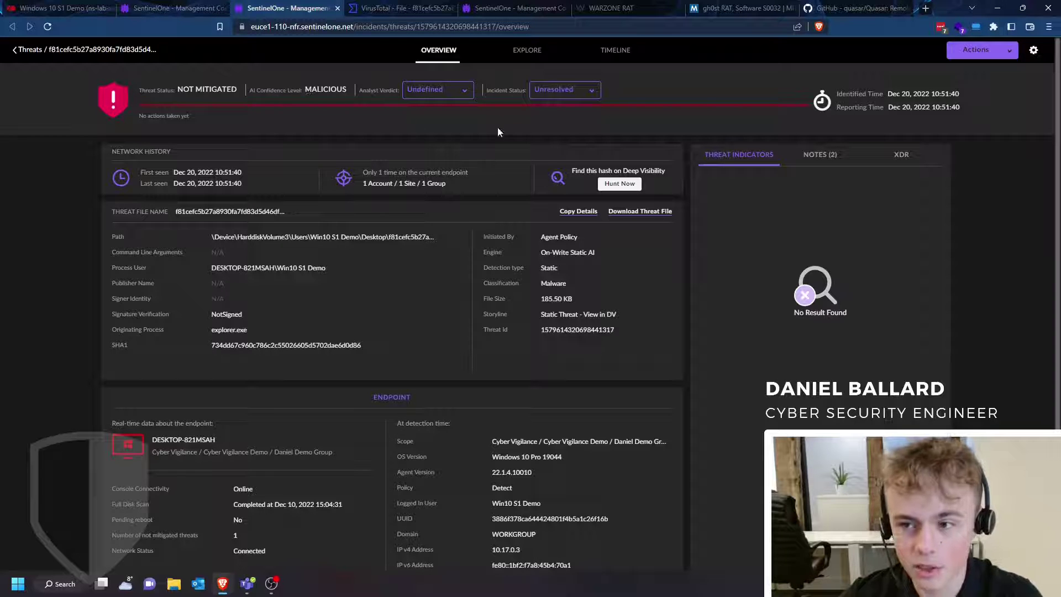
Return to the Windows 10 virtual machine, bring the desktop forward and run the extracted Gh0stRAT sample
click(61, 8)
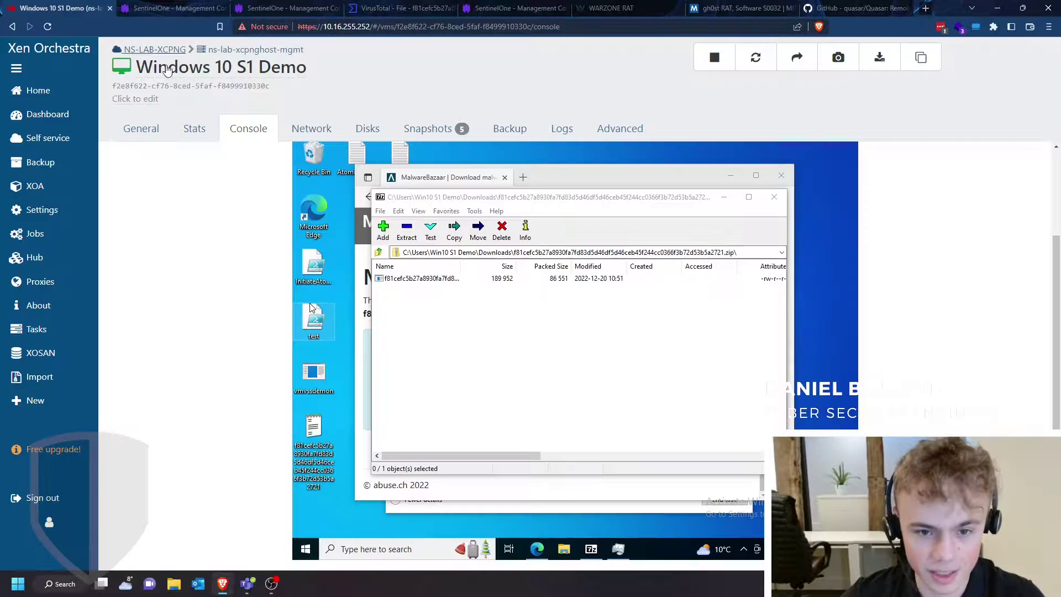
click(367, 382)
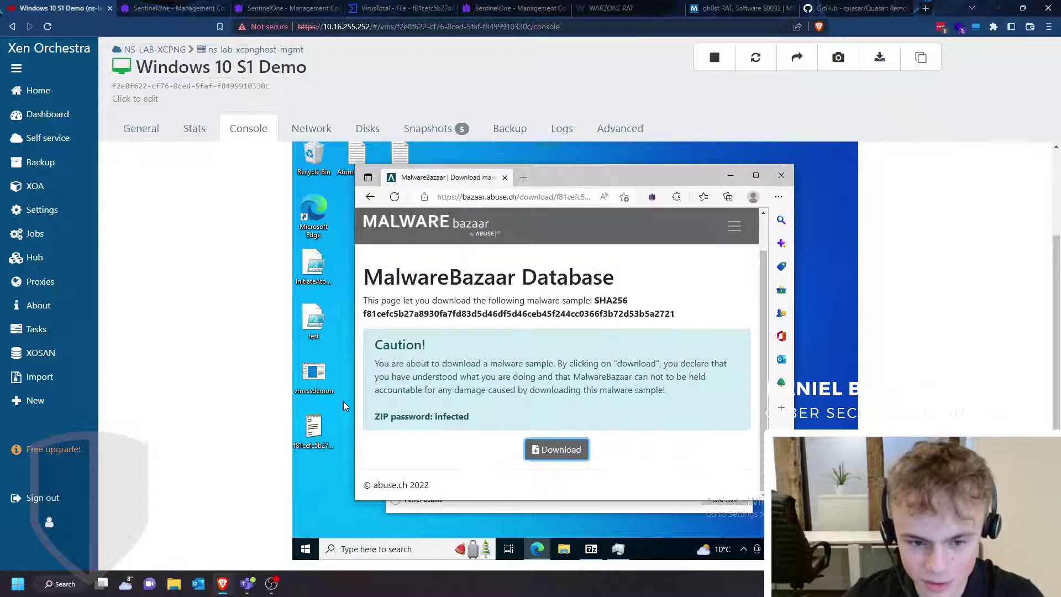
click(338, 425)
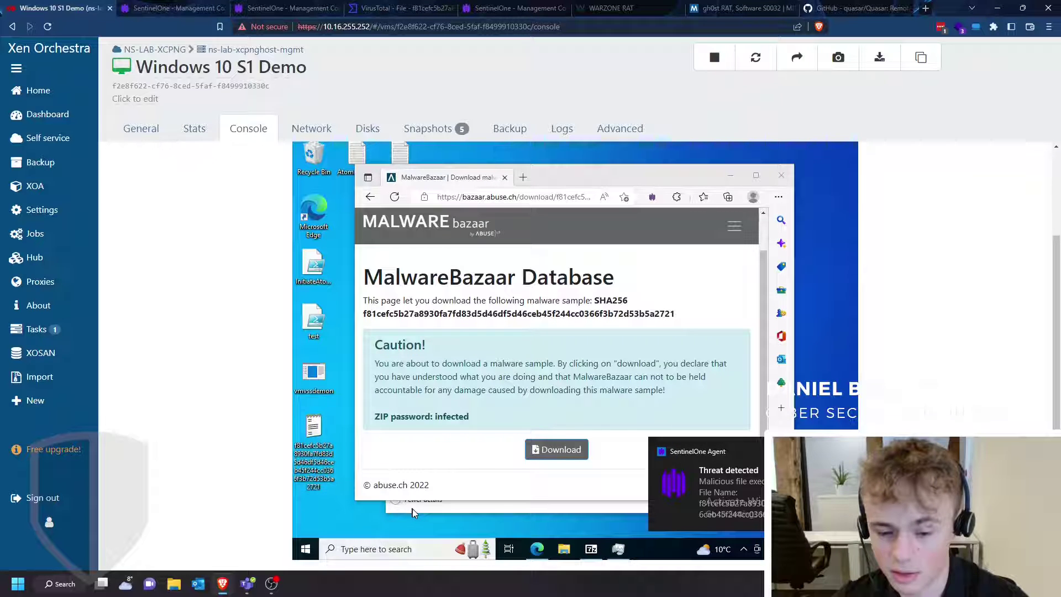
Bring up Task Manager in the virtual machine and look through the running processes for traces of the Gh0stRAT sample
click(619, 548)
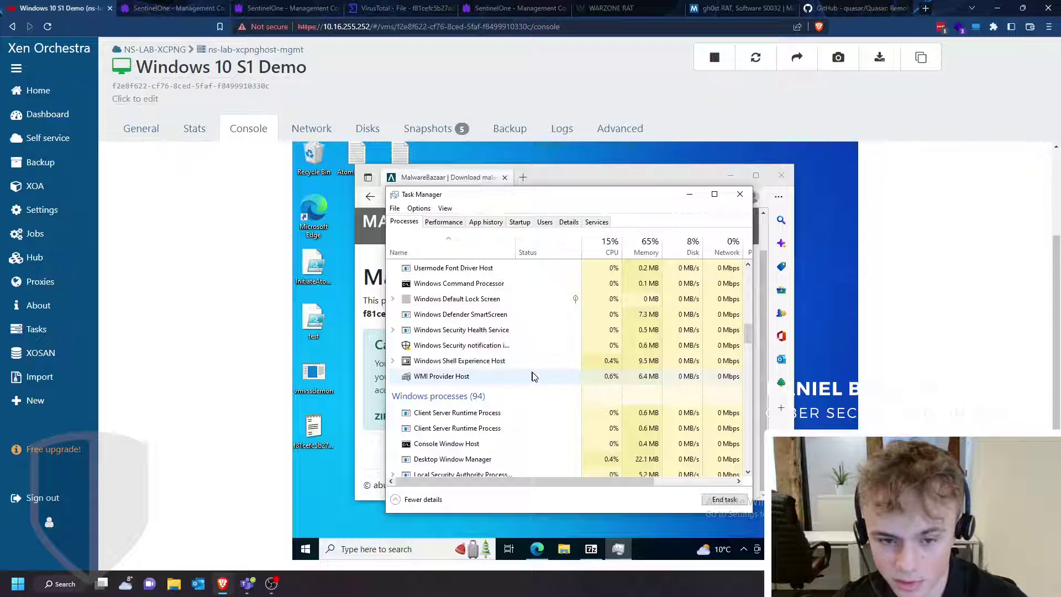
scroll(534, 377, up, 6)
scroll(533, 377, up, 2)
scroll(535, 384, up, 6)
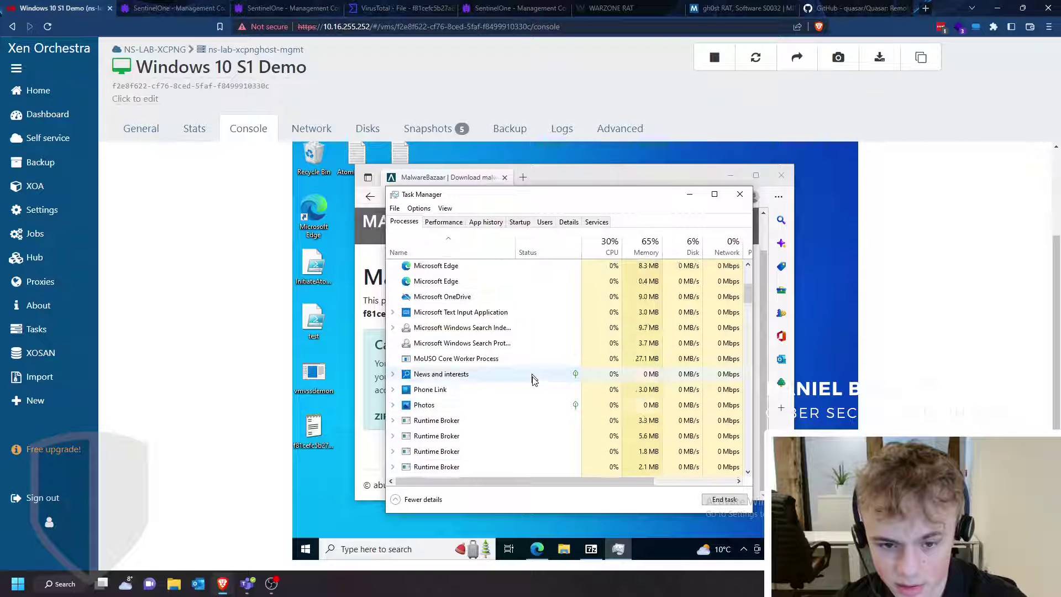
scroll(538, 390, up, 3)
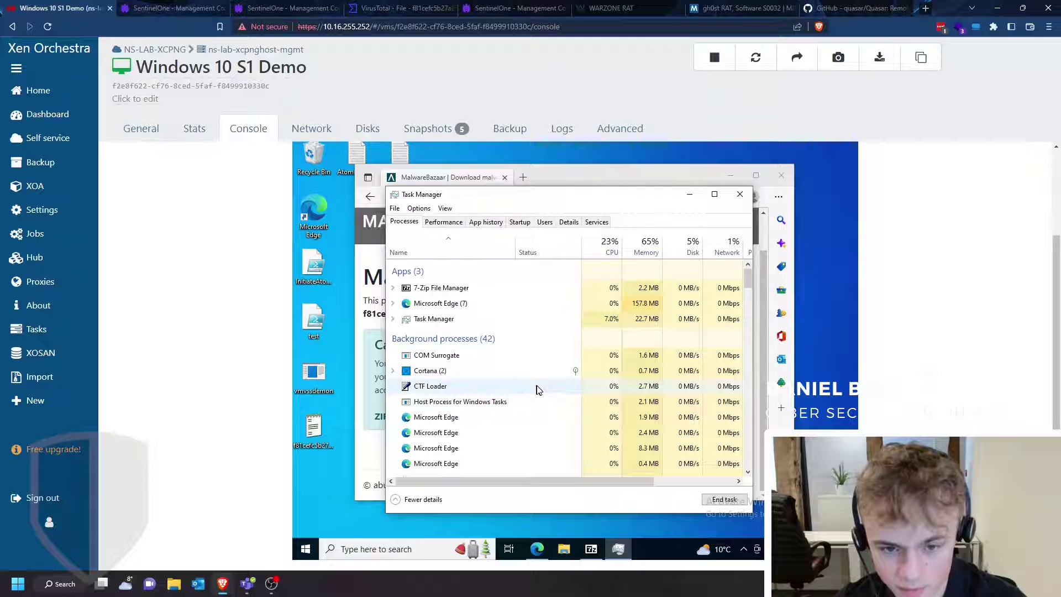
scroll(539, 390, down, 10)
scroll(549, 394, down, 3)
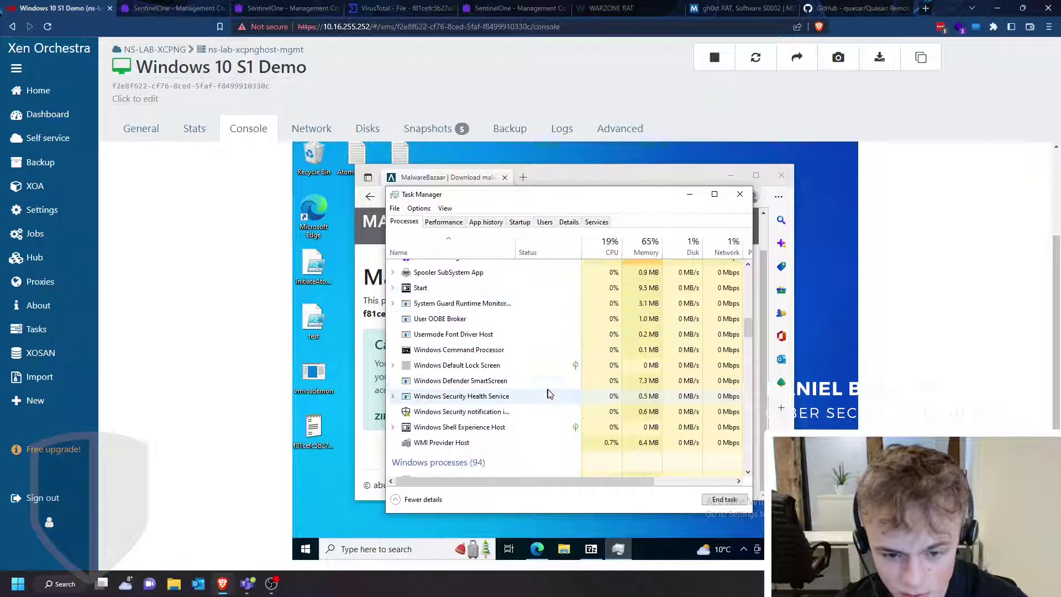
scroll(549, 394, down, 1)
scroll(494, 358, up, 2)
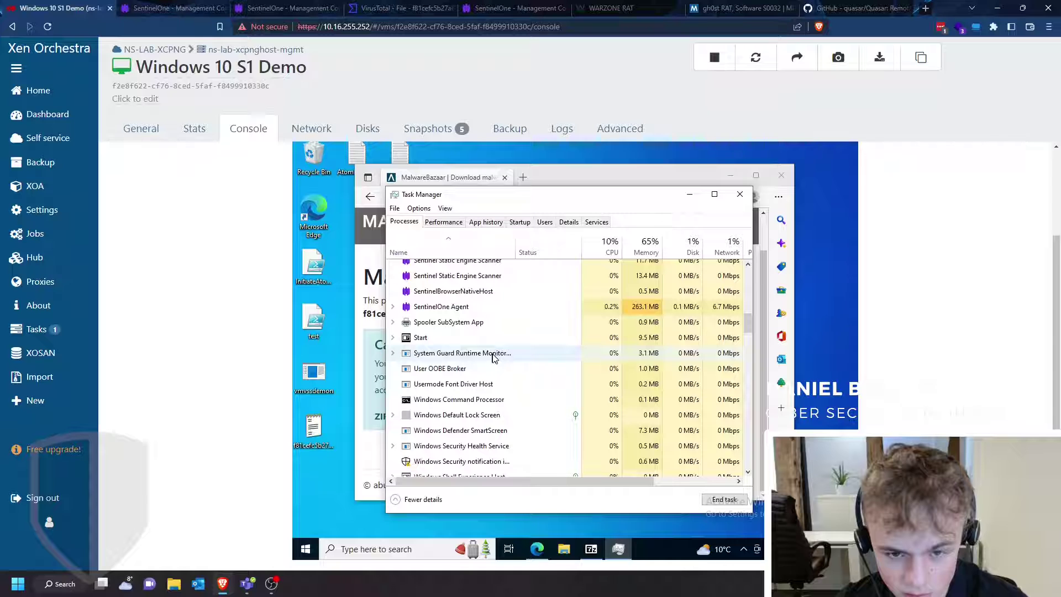
scroll(423, 344, up, 1)
scroll(423, 344, up, 6)
scroll(447, 371, up, 3)
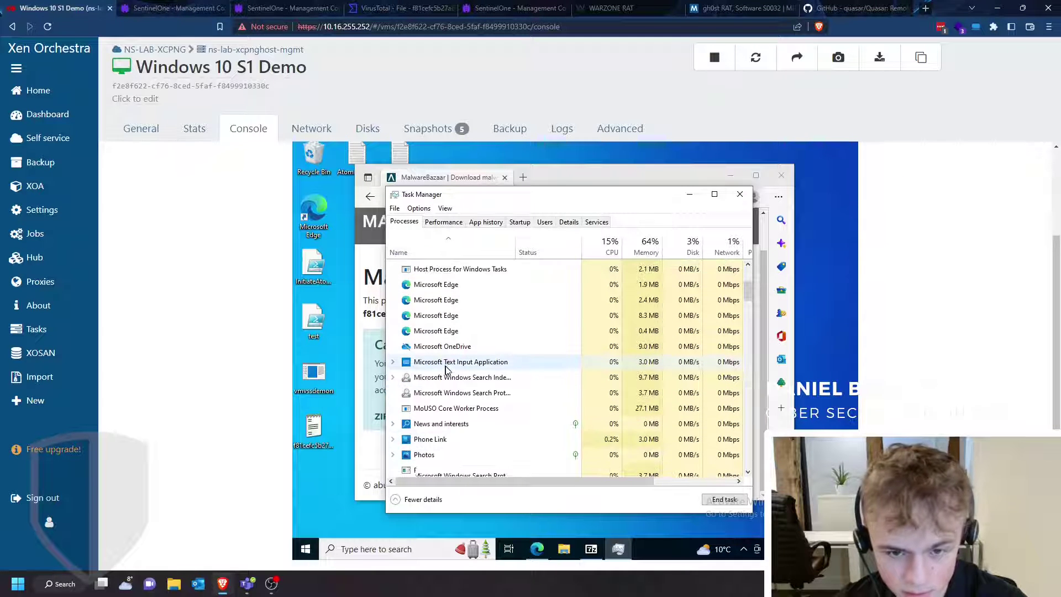
scroll(447, 371, up, 2)
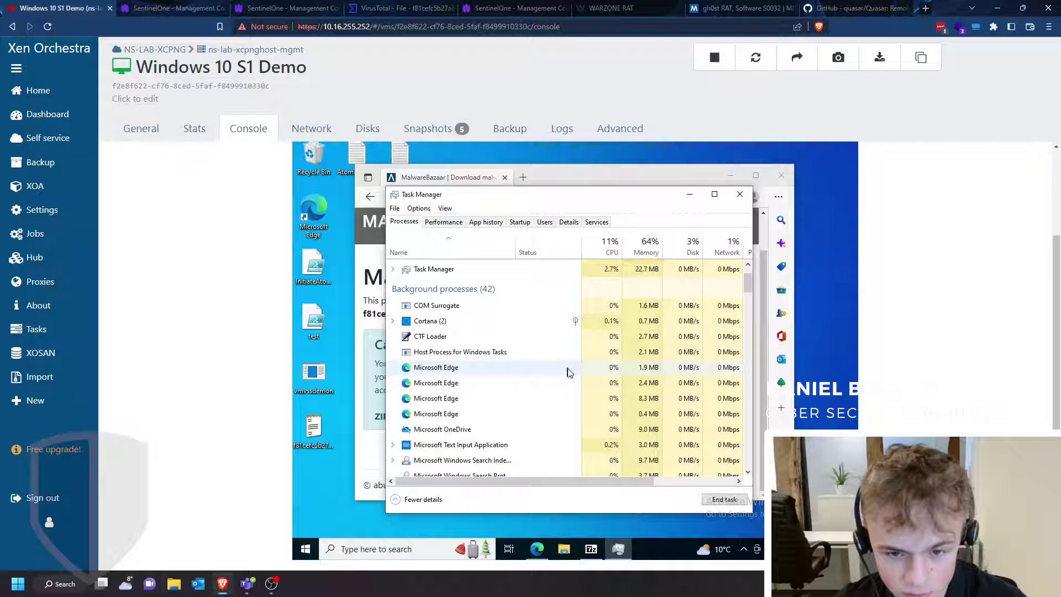
scroll(547, 370, up, 1)
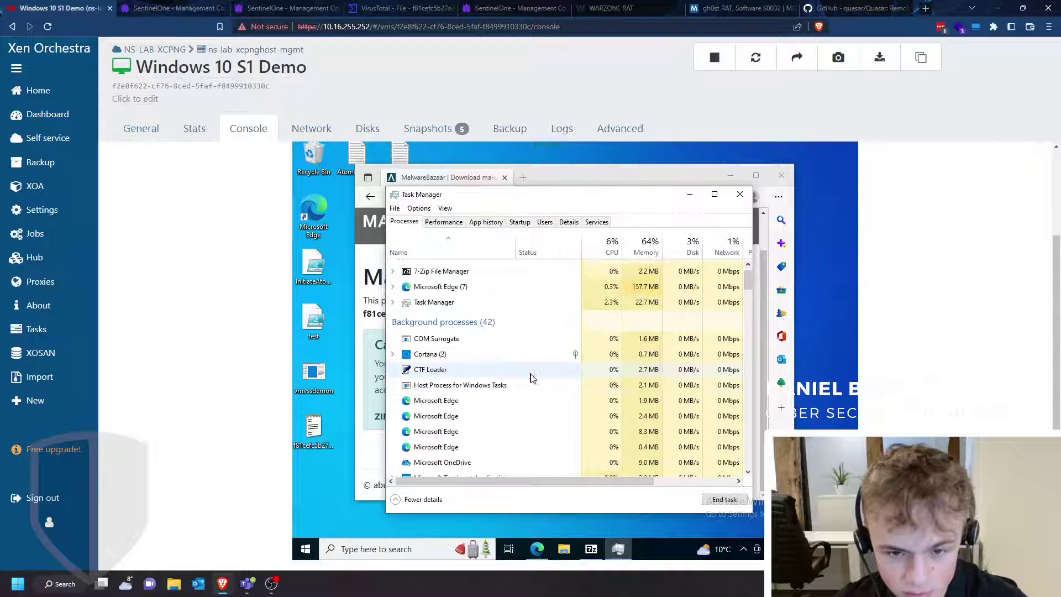
right_click(504, 384)
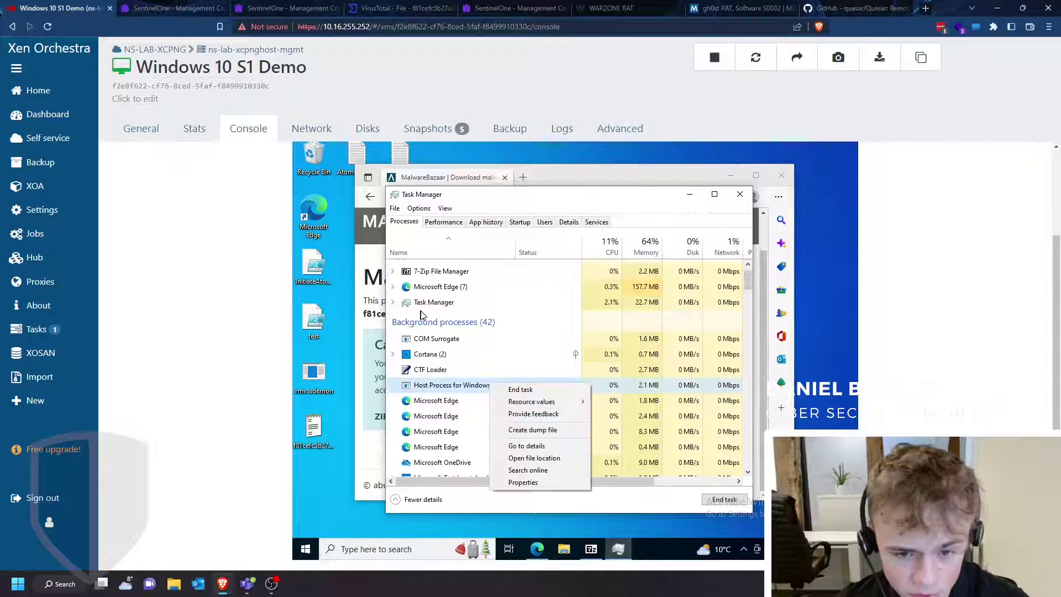
key(Escape)
Return to the SentinelOne threats list, turn off grouping by hash and inspect the summaries of the two f81cefc5b27a… detections
click(202, 7)
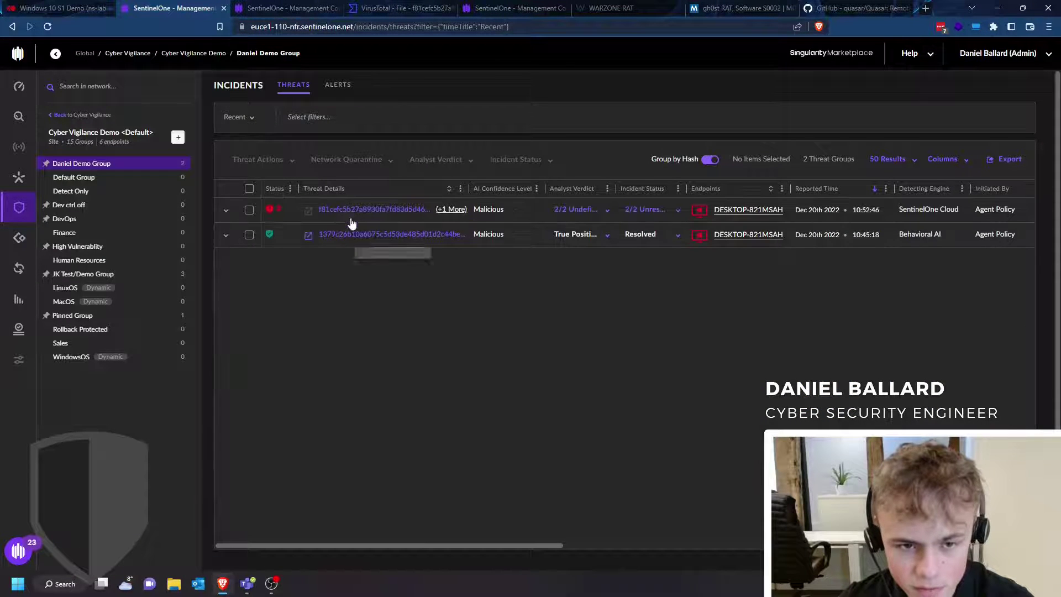
click(268, 213)
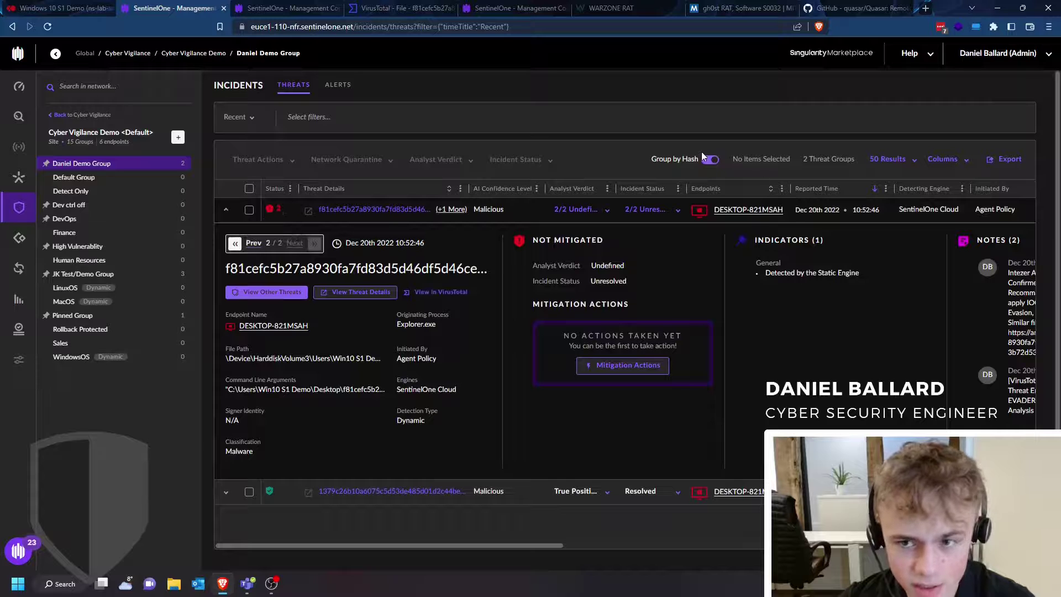
click(709, 160)
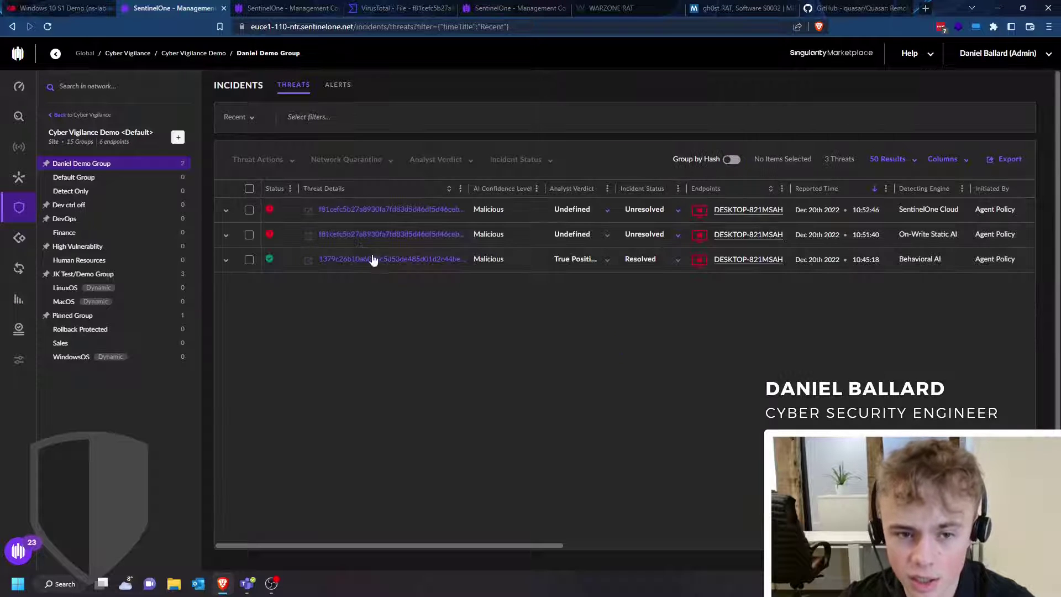
click(516, 221)
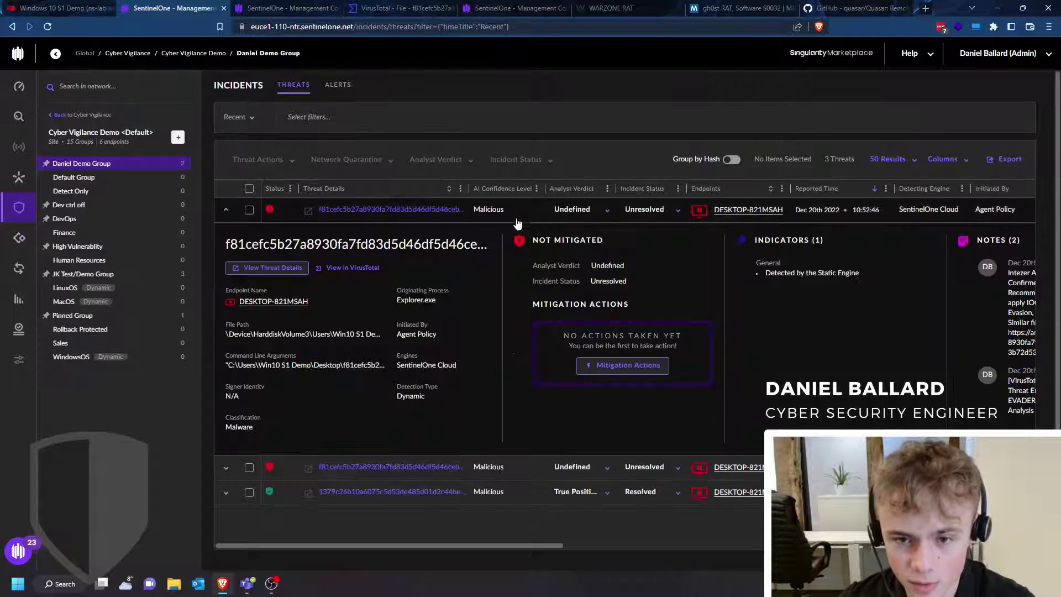
click(525, 466)
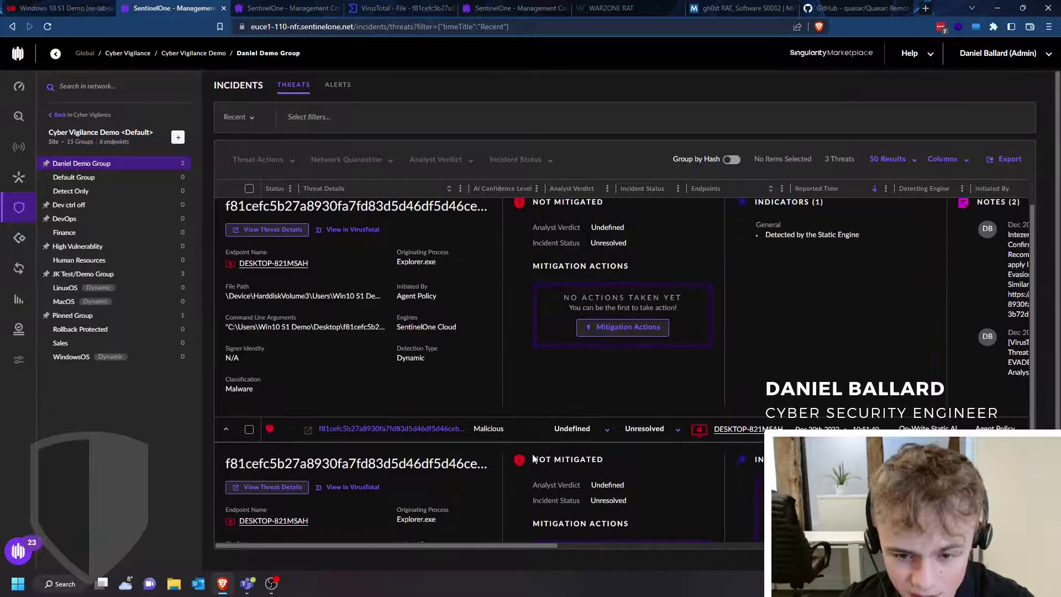
click(525, 433)
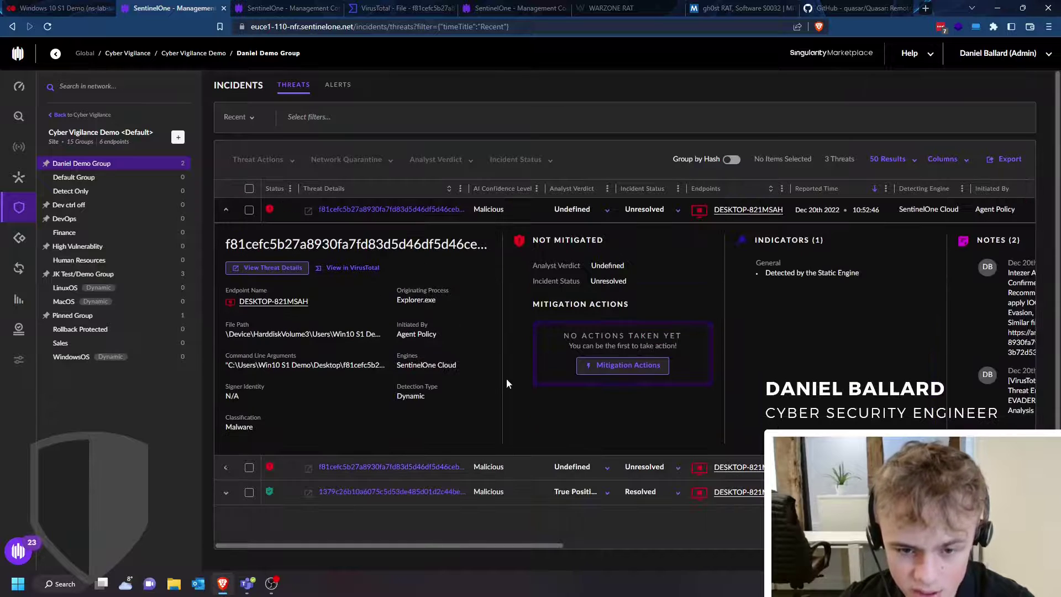
Check the threat indicators in the 10:52:46 detection's full details, and highlight its static engine indicator back in the threats list
click(299, 269)
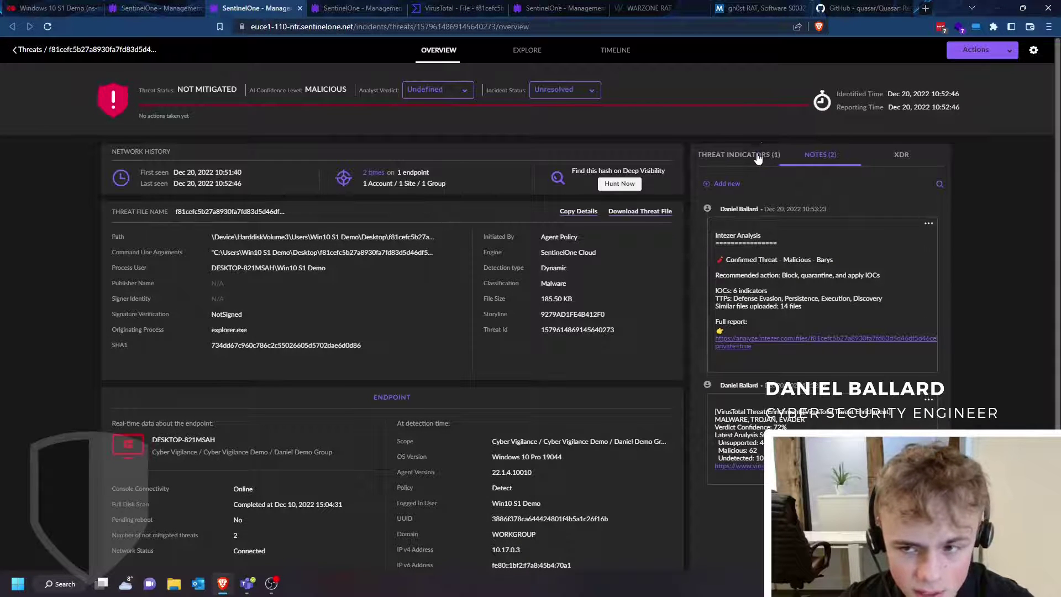
click(758, 157)
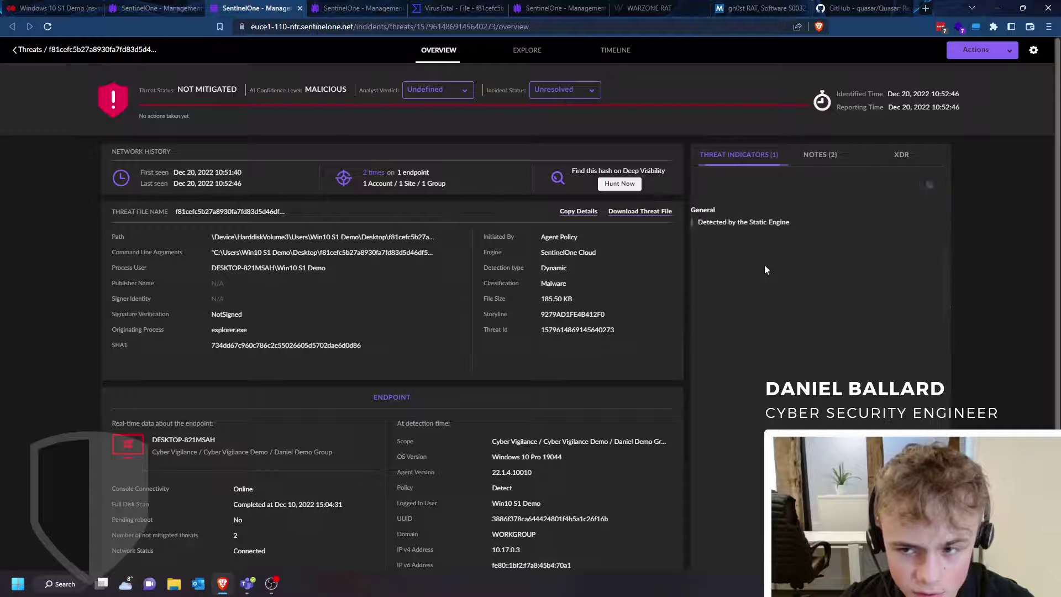
click(705, 224)
click(526, 50)
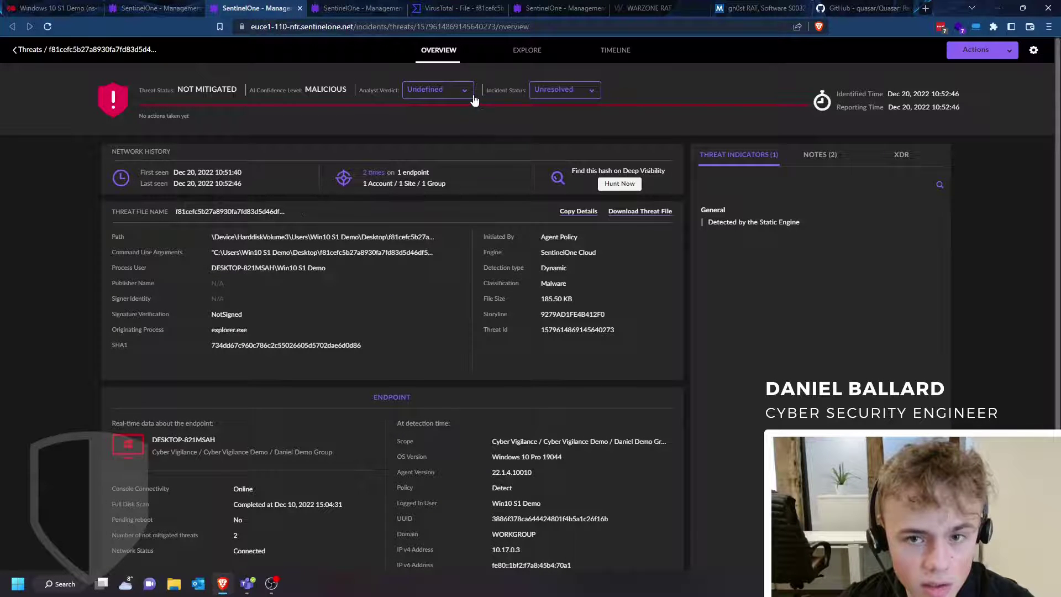
scroll(386, 174, down, 2)
scroll(380, 183, up, 2)
click(157, 7)
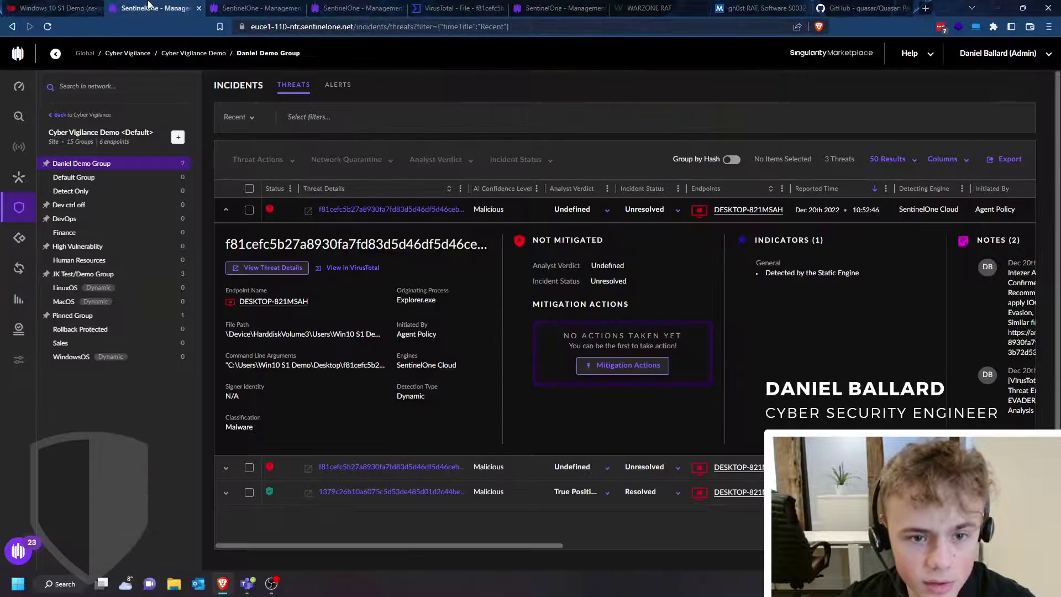
drag(765, 274, 880, 277)
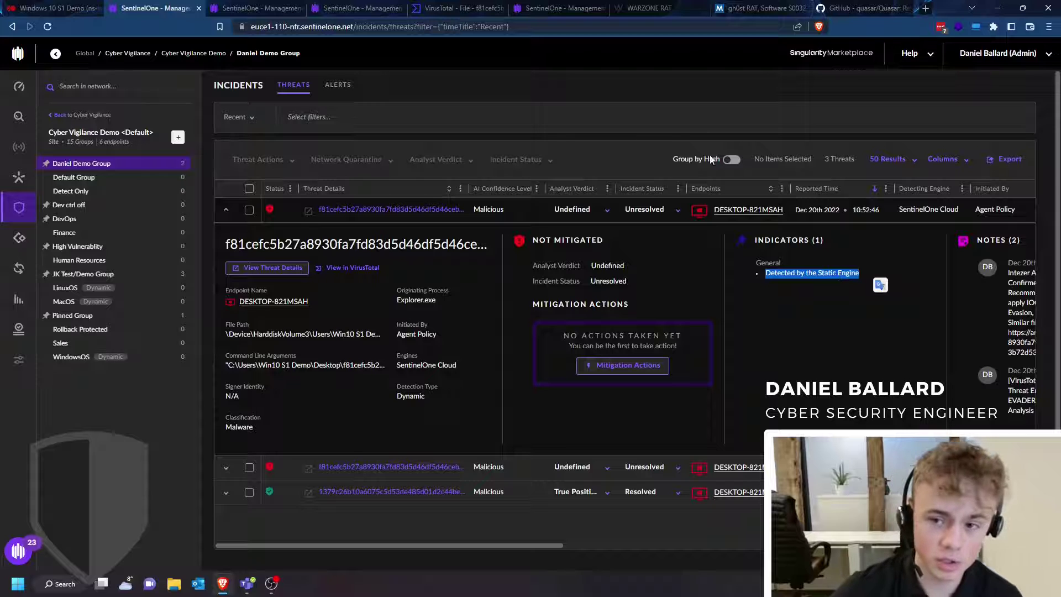
Group threats by hash and apply Kill, Quarantine and Remediate to the f81cefc5b27a… group, marked as resolved with a True Positive verdict
click(731, 161)
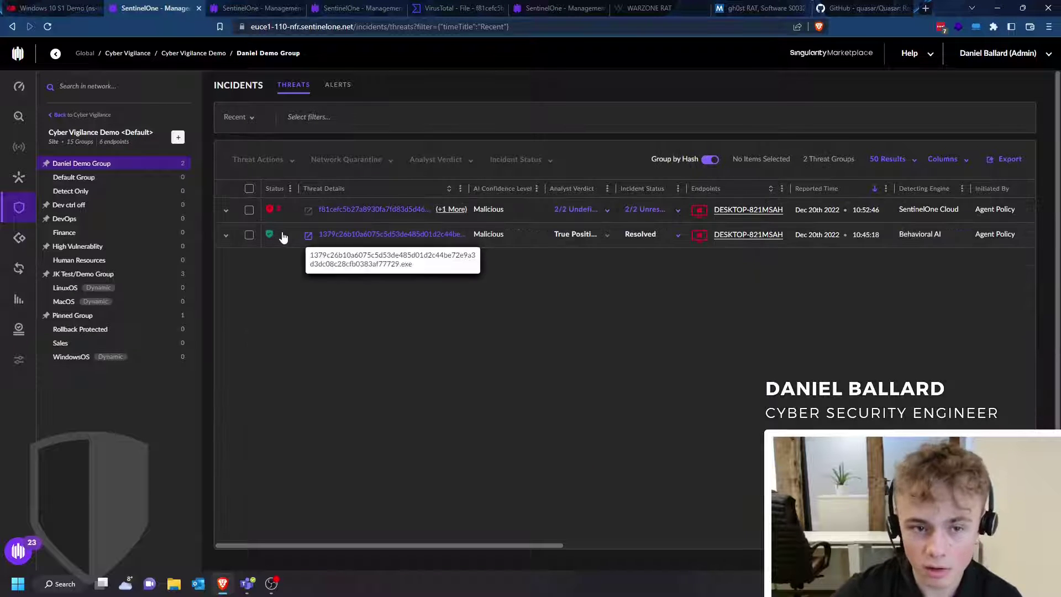
click(249, 210)
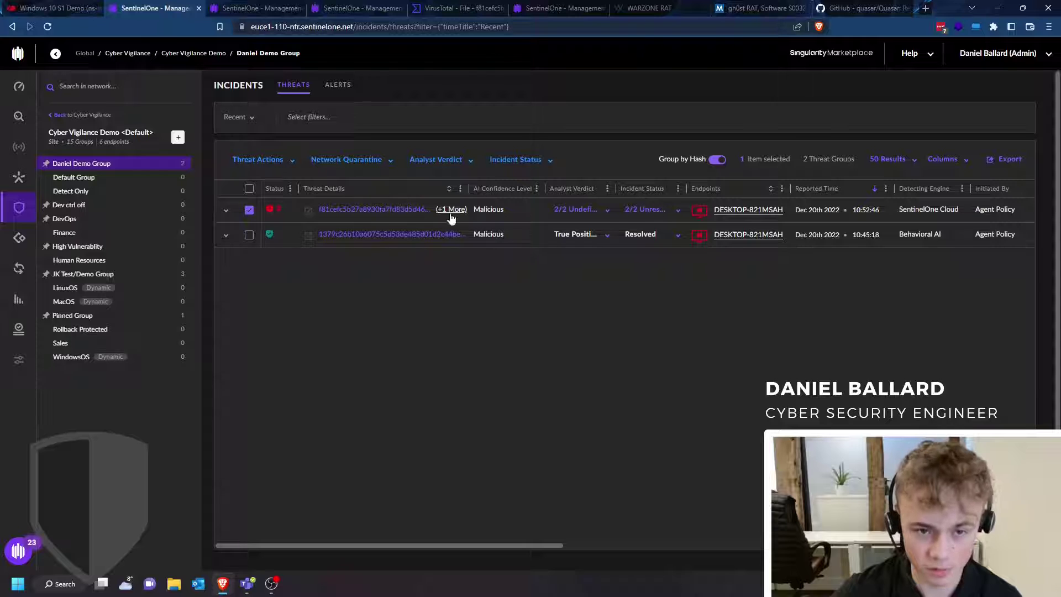
click(280, 160)
click(289, 184)
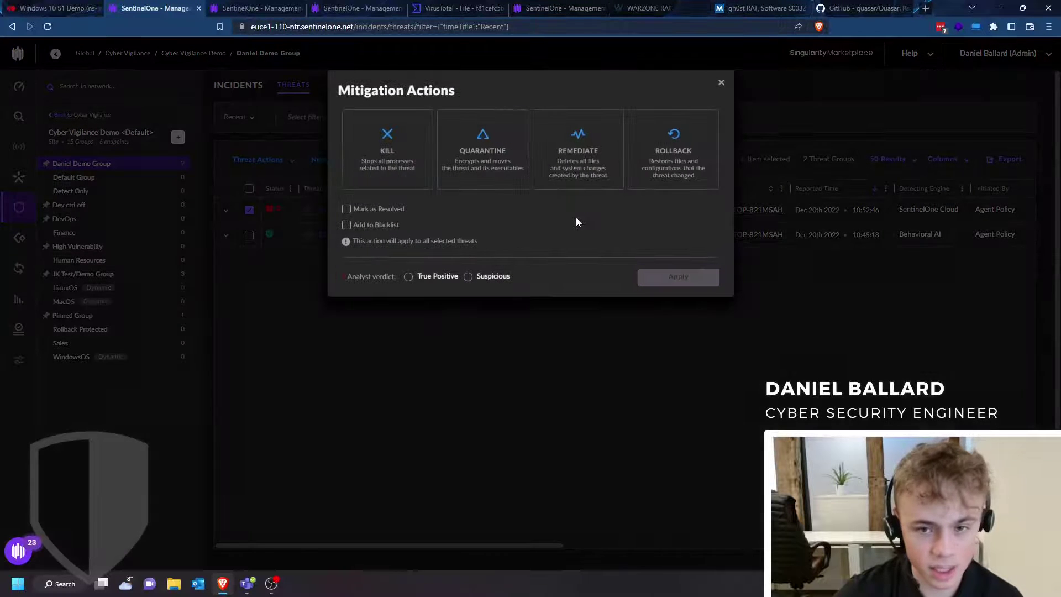
click(592, 165)
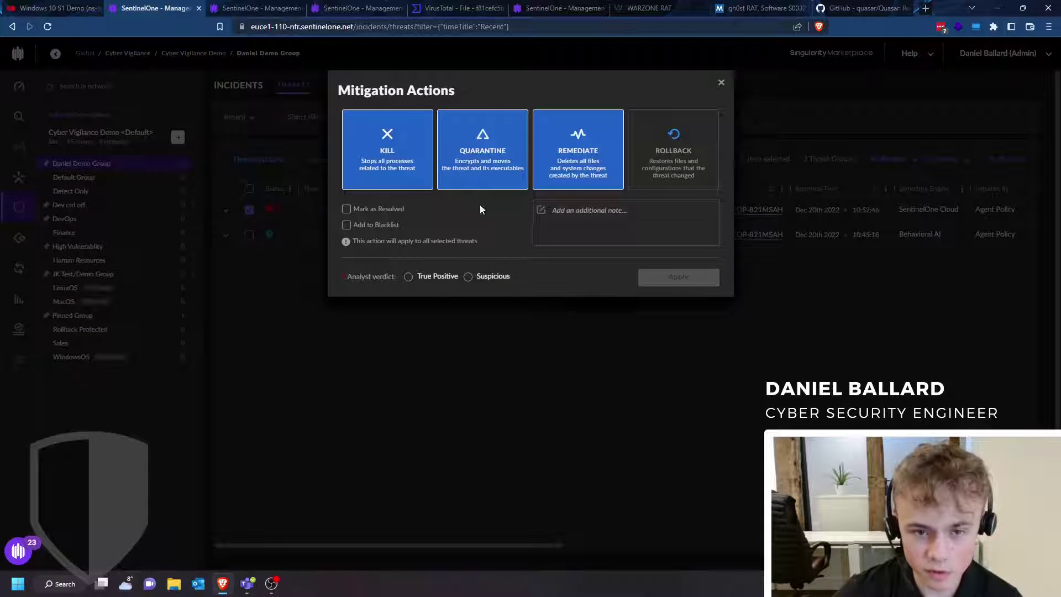
click(386, 209)
click(411, 278)
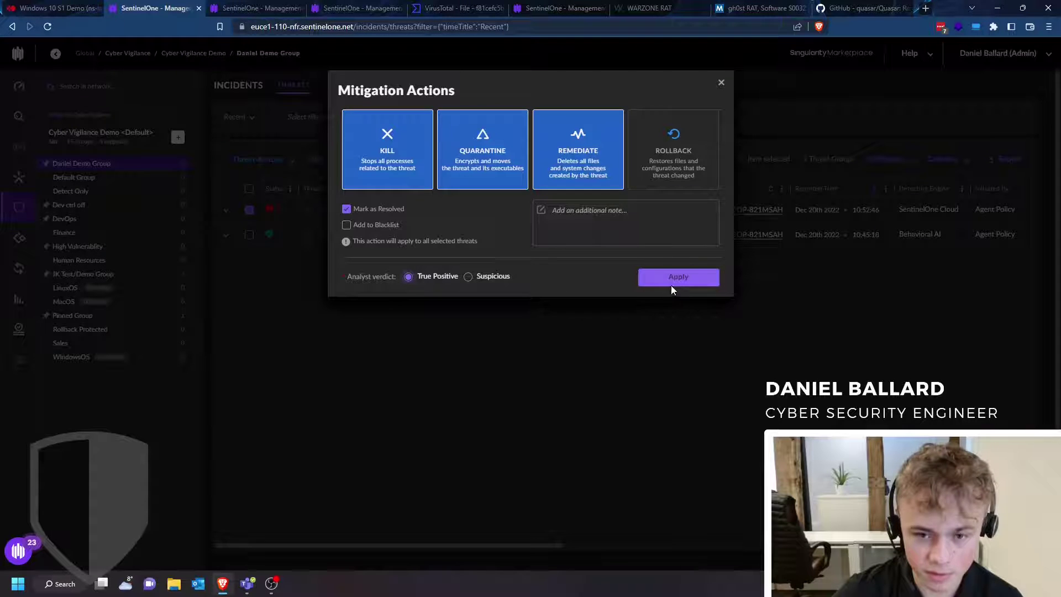
click(673, 281)
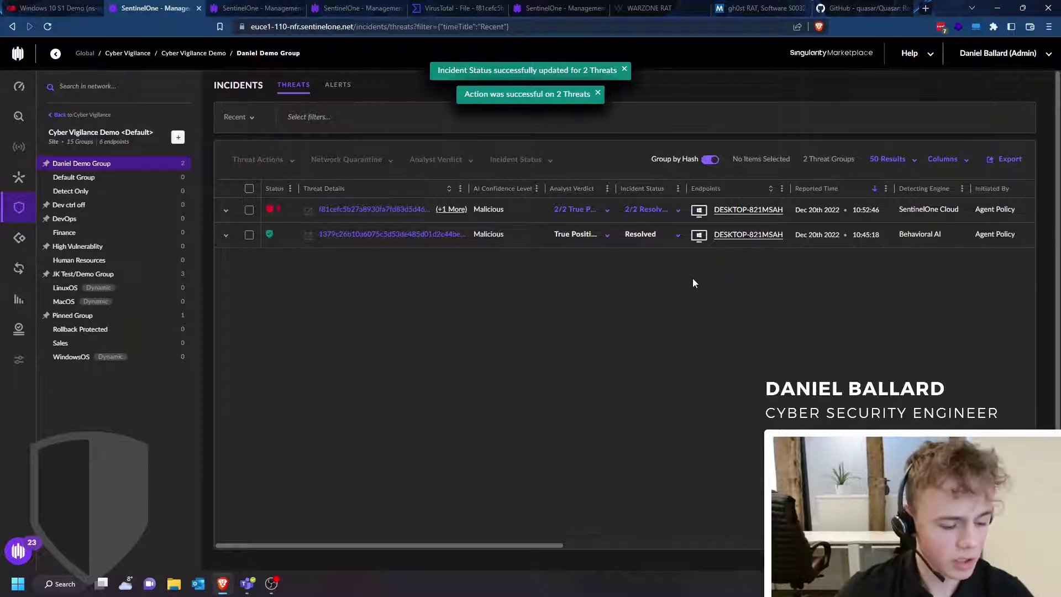
Review the demo group's policy for its protection mode and containment settings, and return to the threats list
click(18, 177)
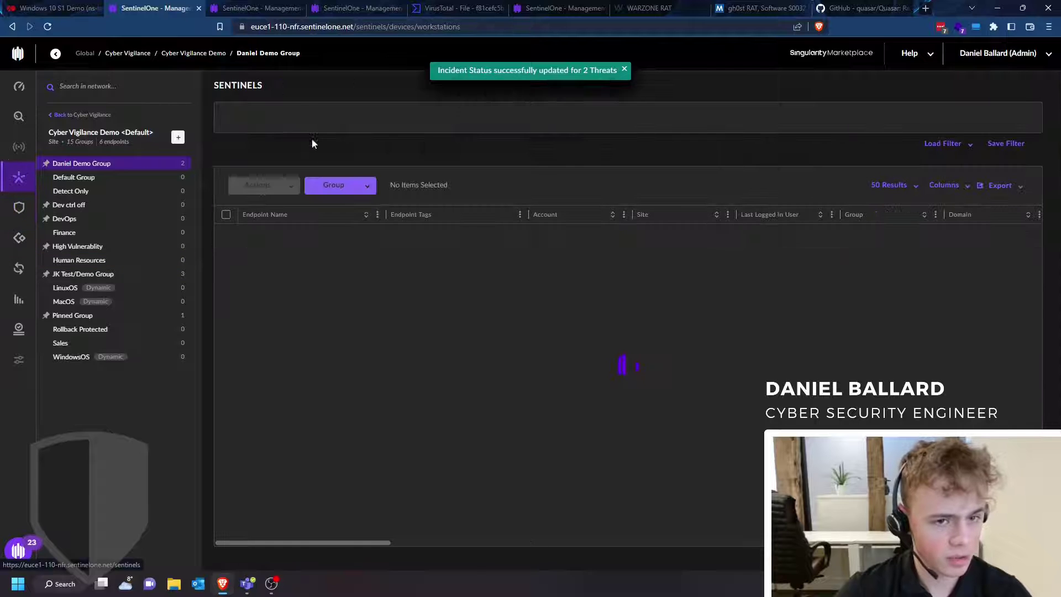
click(382, 85)
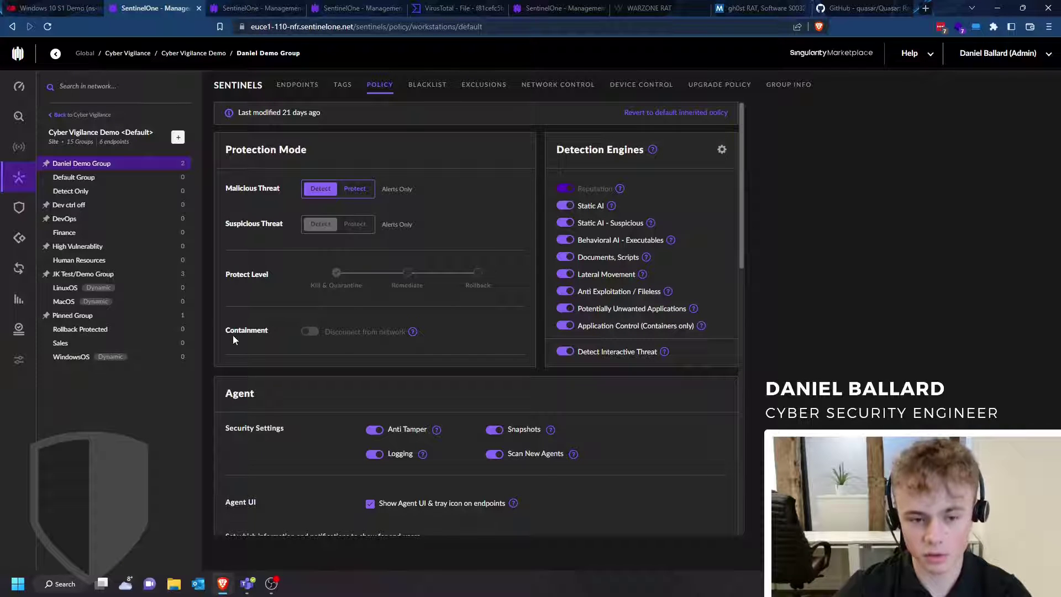
click(4, 215)
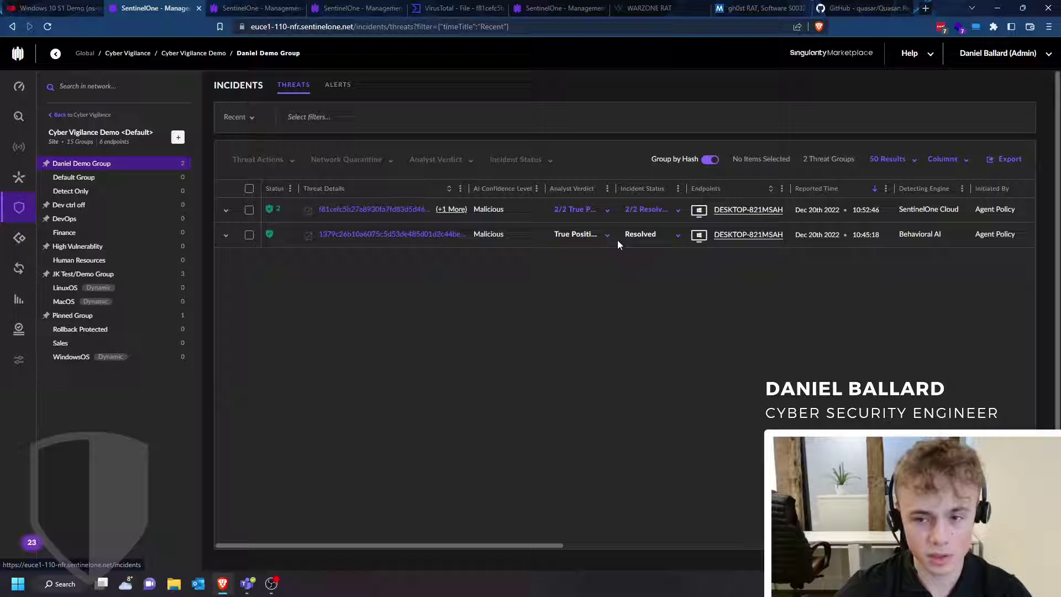
Open the DESKTOP-821MSAH endpoint's details and search its available actions for quarantine options and for "network"
click(744, 234)
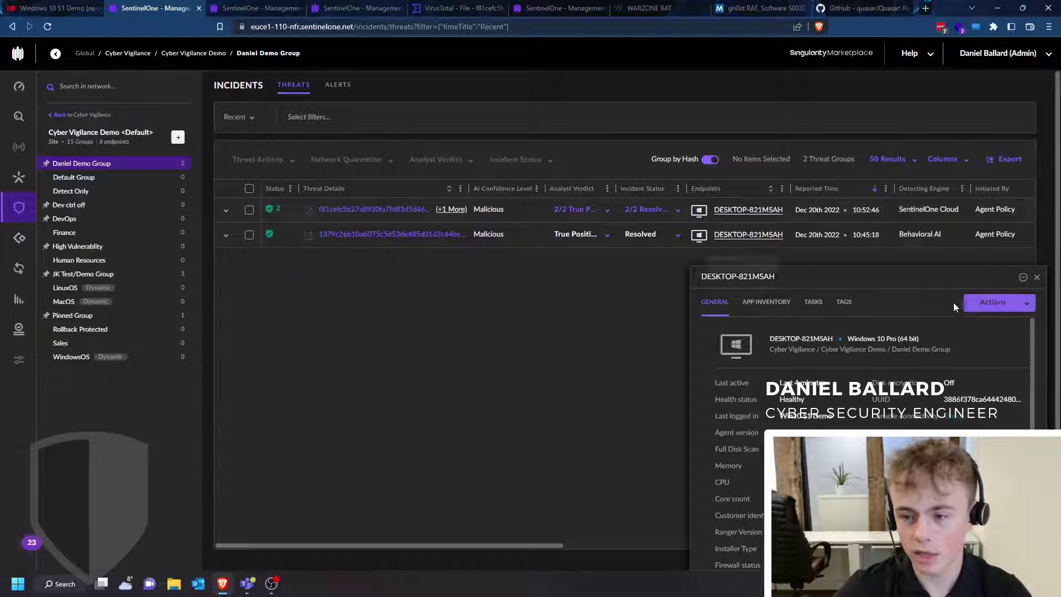
click(1001, 303)
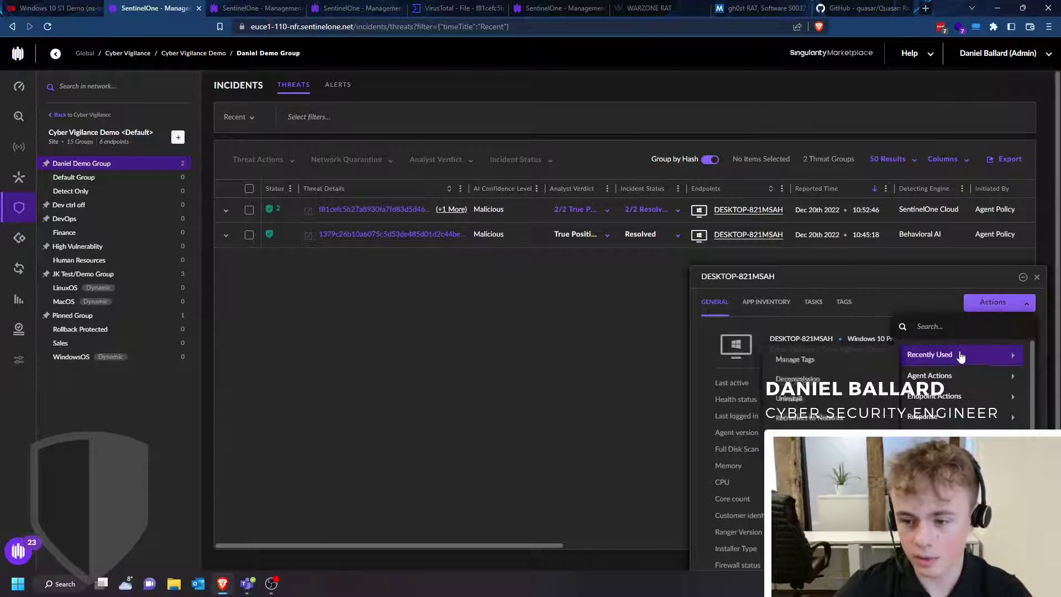
text(quara)
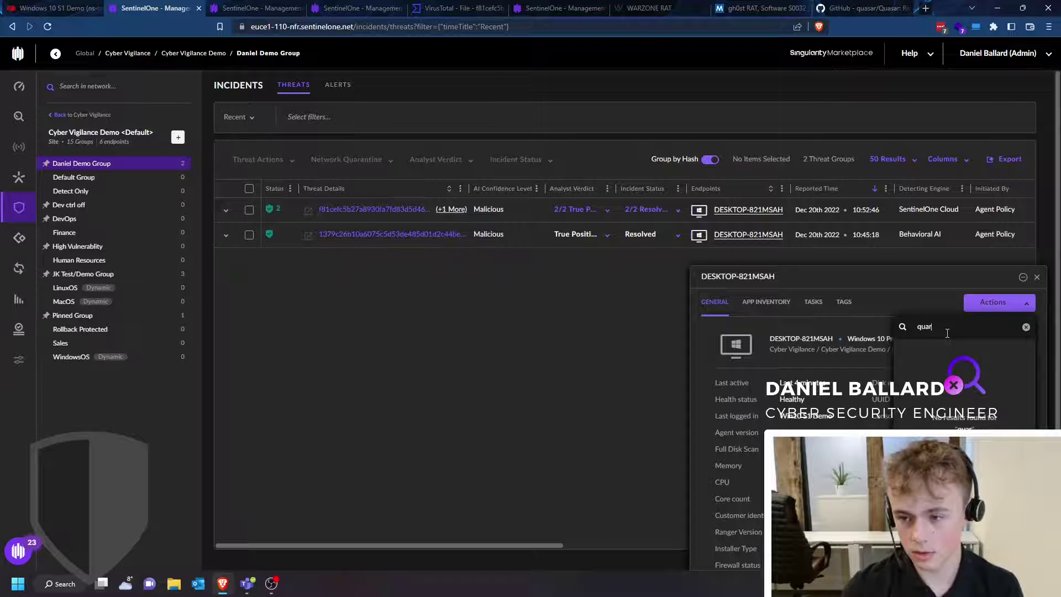
key(BackSpace)
key(BackSpace)
key(BackSpace)
text(network)
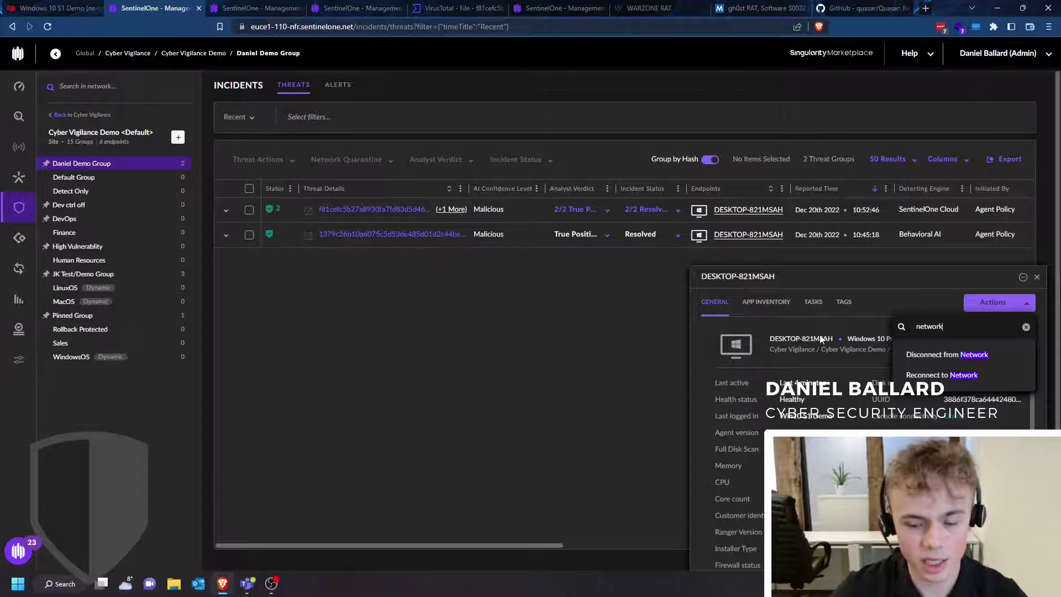
Check the virtual machine's desktop and Task Manager after the mitigation, and return to the SentinelOne threats list
click(50, 8)
scroll(514, 364, up, 1)
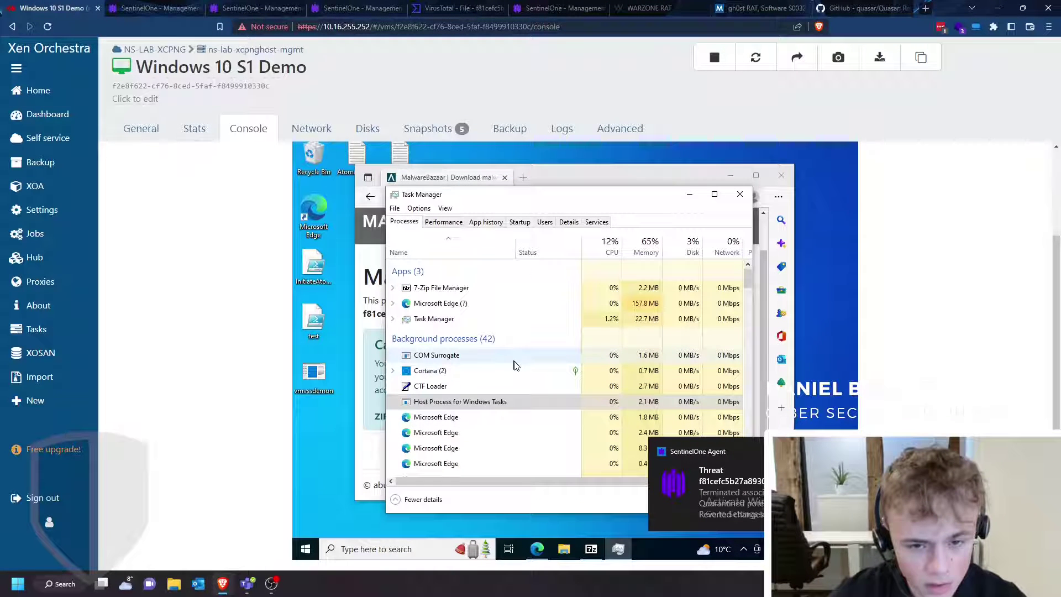
click(149, 8)
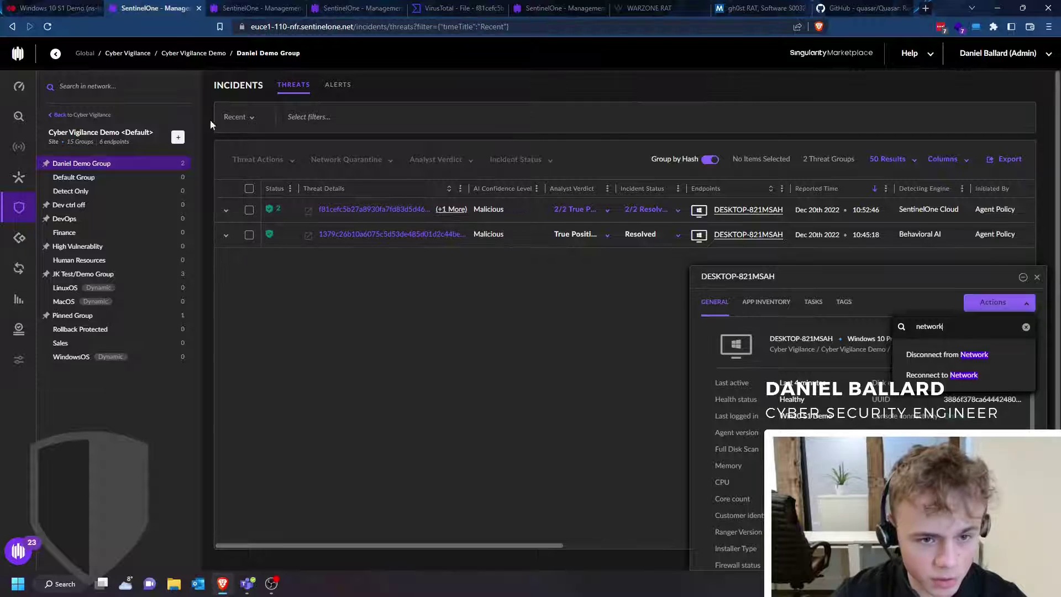
Close the endpoint details, check the virtual machine's Task Manager, and return to the SentinelOne threats list
click(1038, 277)
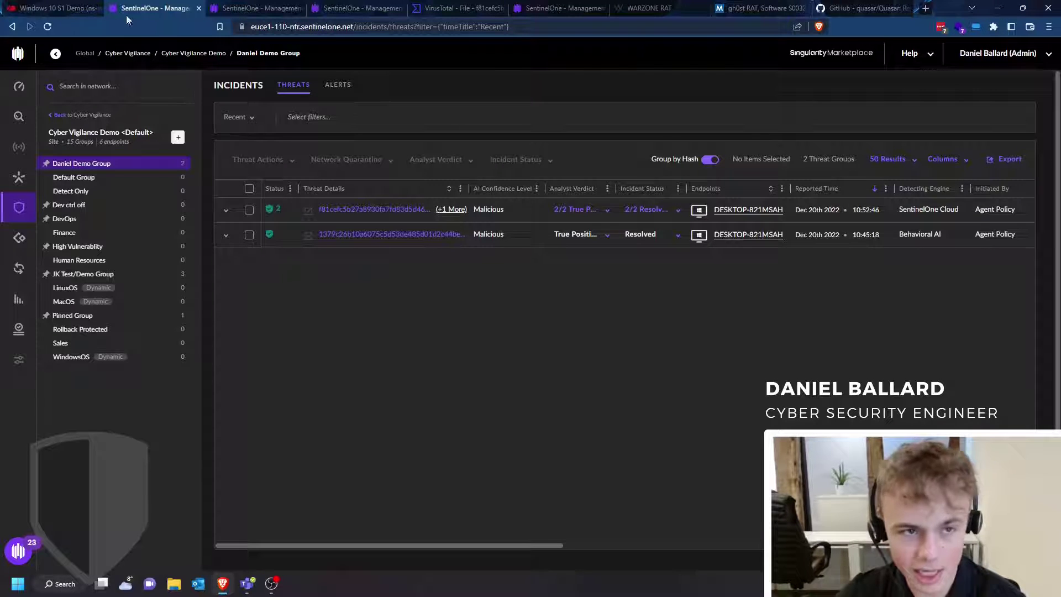
click(56, 8)
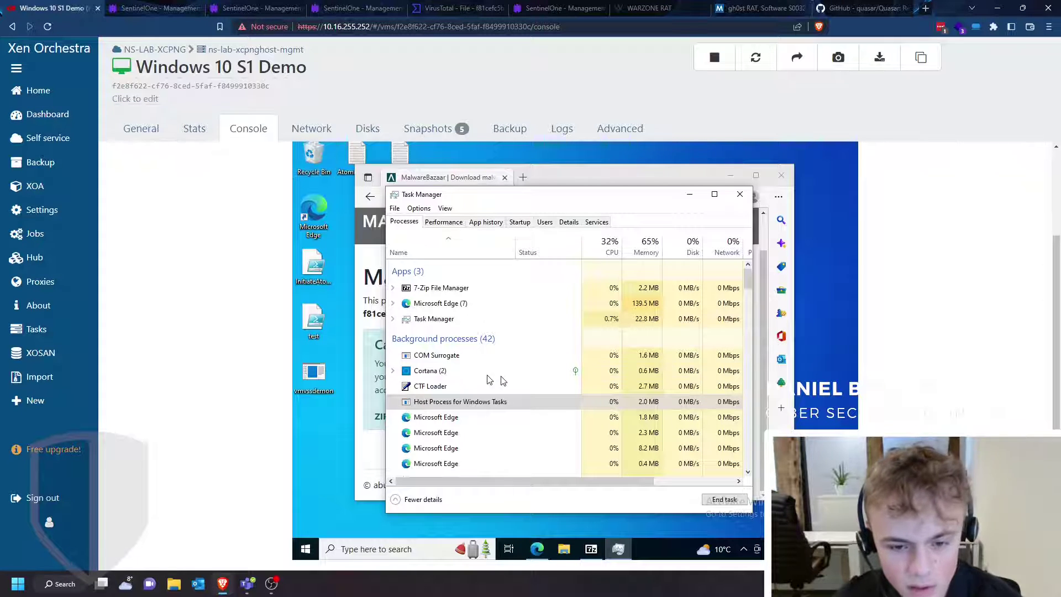
scroll(508, 382, down, 1)
scroll(489, 379, up, 1)
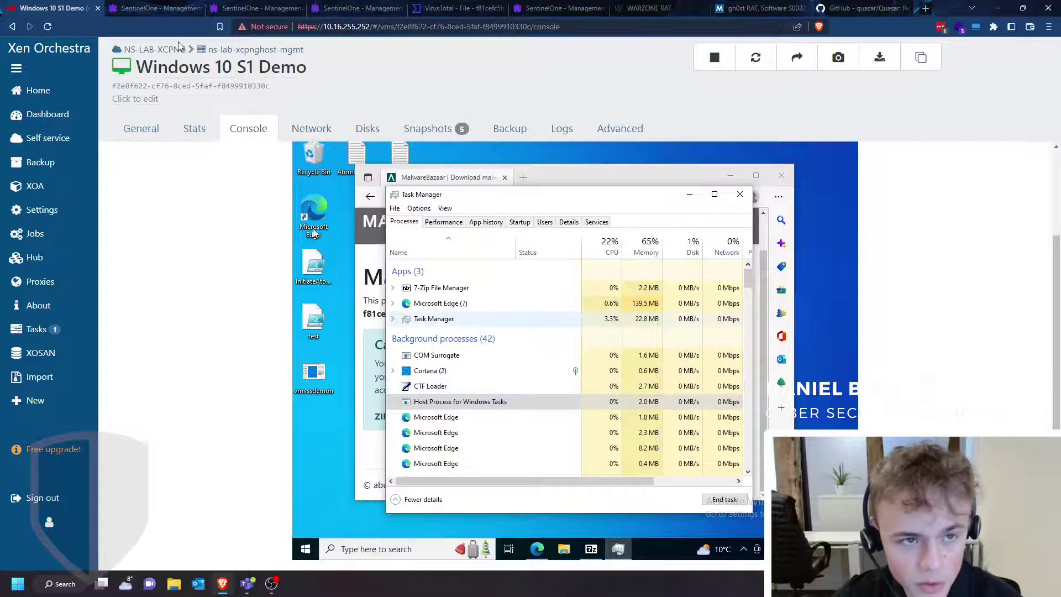
key(ctrl+Tab)
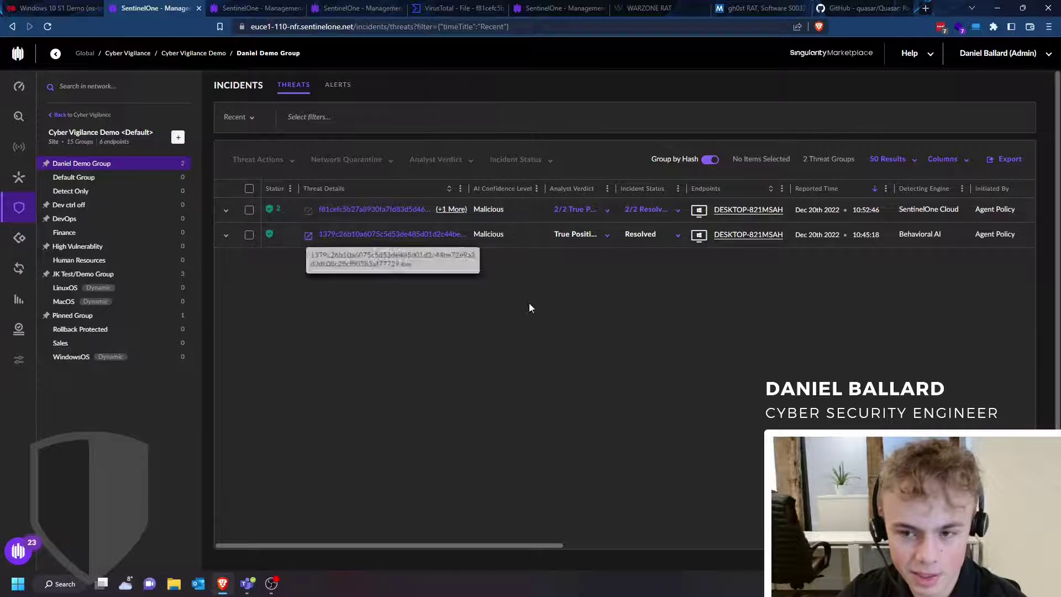
Bring the virtual machine's browser to the front and return from the MalwareBazaar download page to the sample list
click(55, 8)
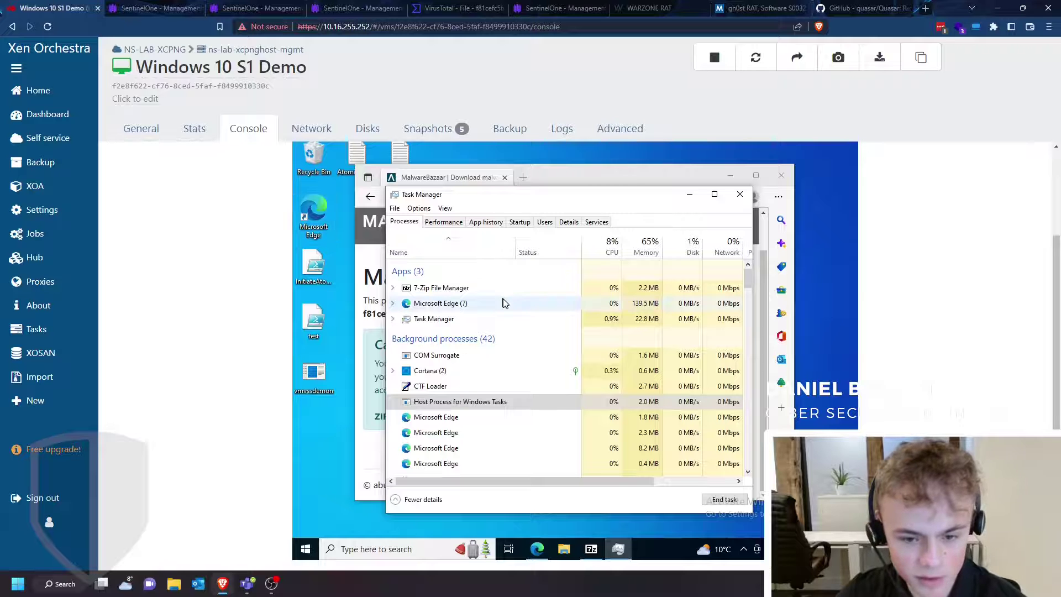
click(365, 467)
click(370, 197)
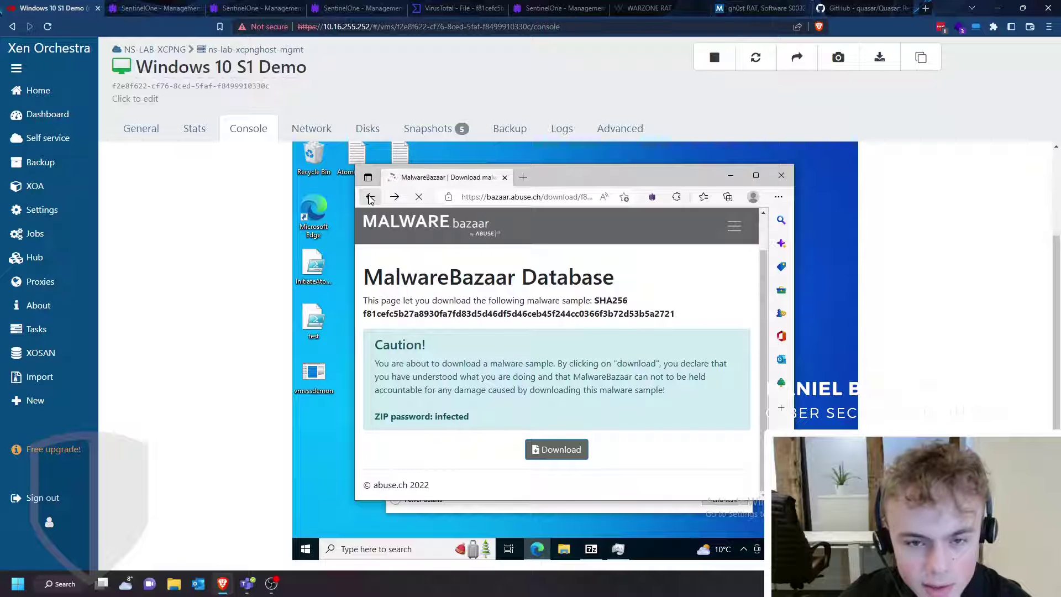
Set the demo group's policy to Protect for malicious and suspicious threats, with network disconnection enabled for containment, and save the changes
click(243, 8)
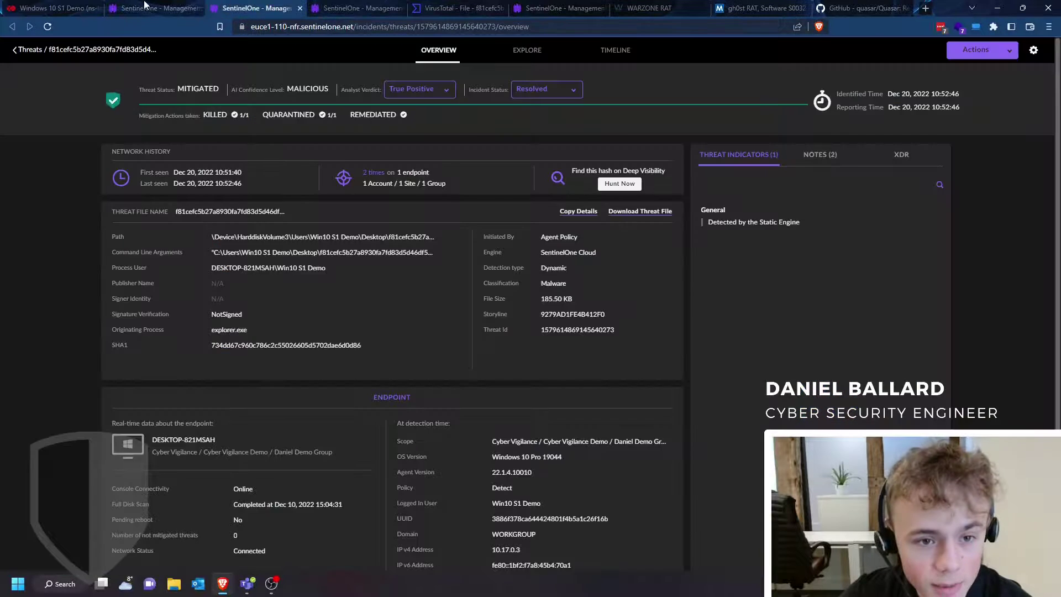
click(144, 4)
click(18, 177)
click(380, 87)
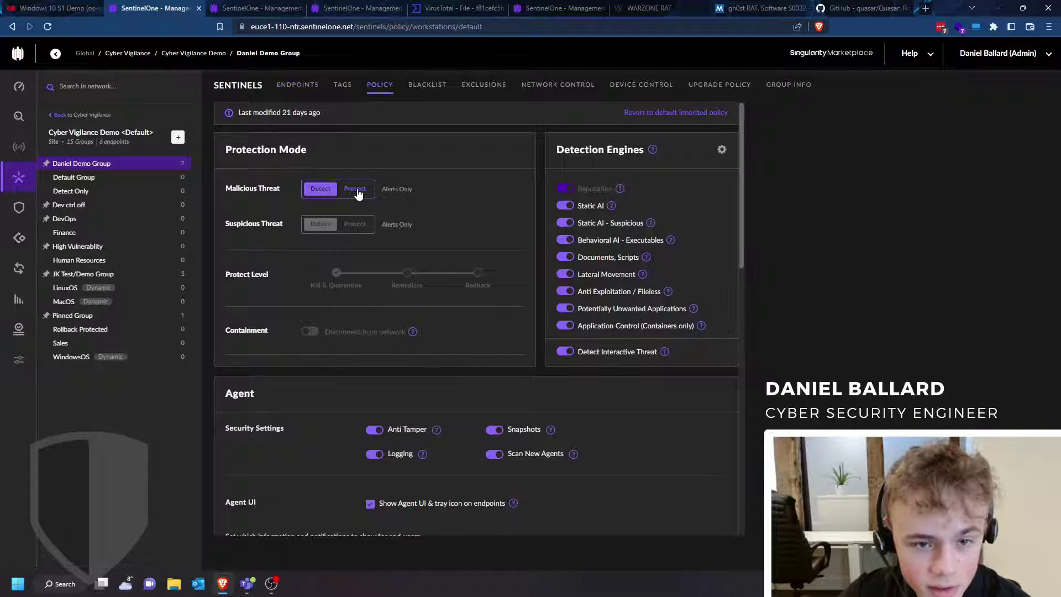
click(359, 191)
click(355, 224)
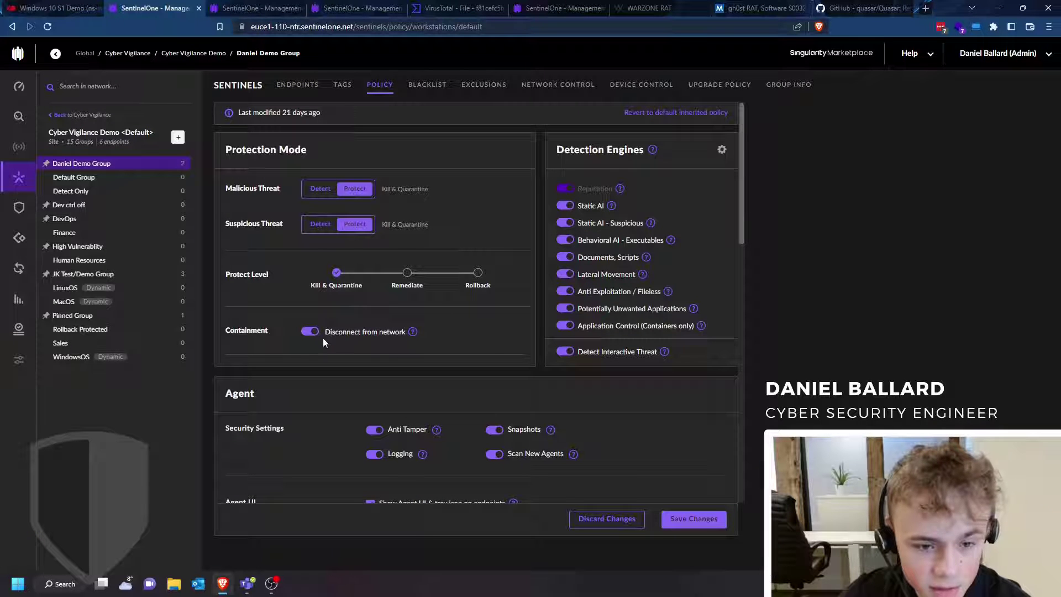
click(682, 520)
click(519, 323)
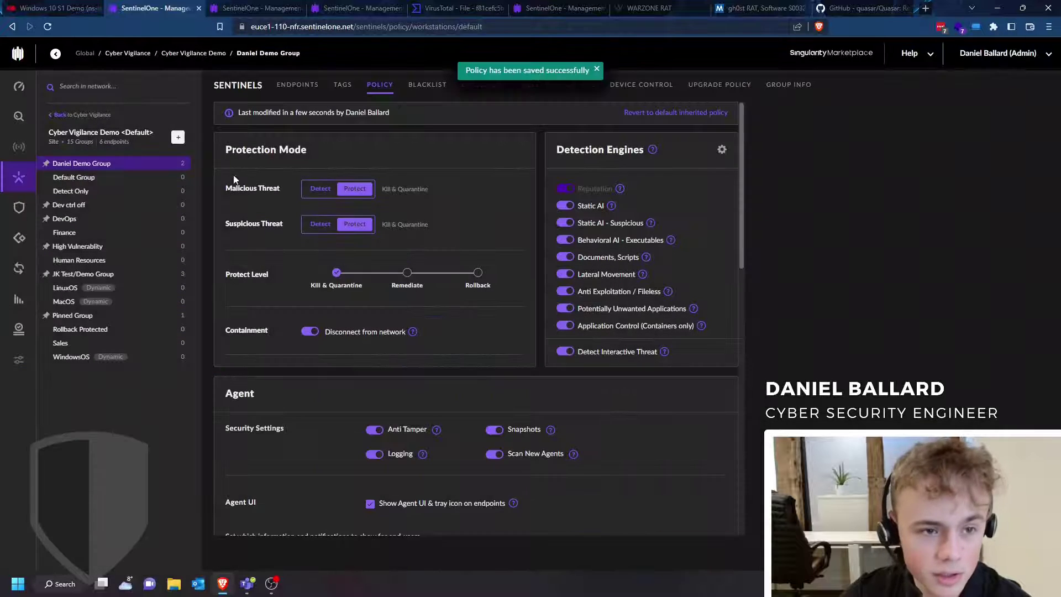
View the group's endpoints and check the details of DESKTOP-821MSAH
click(297, 84)
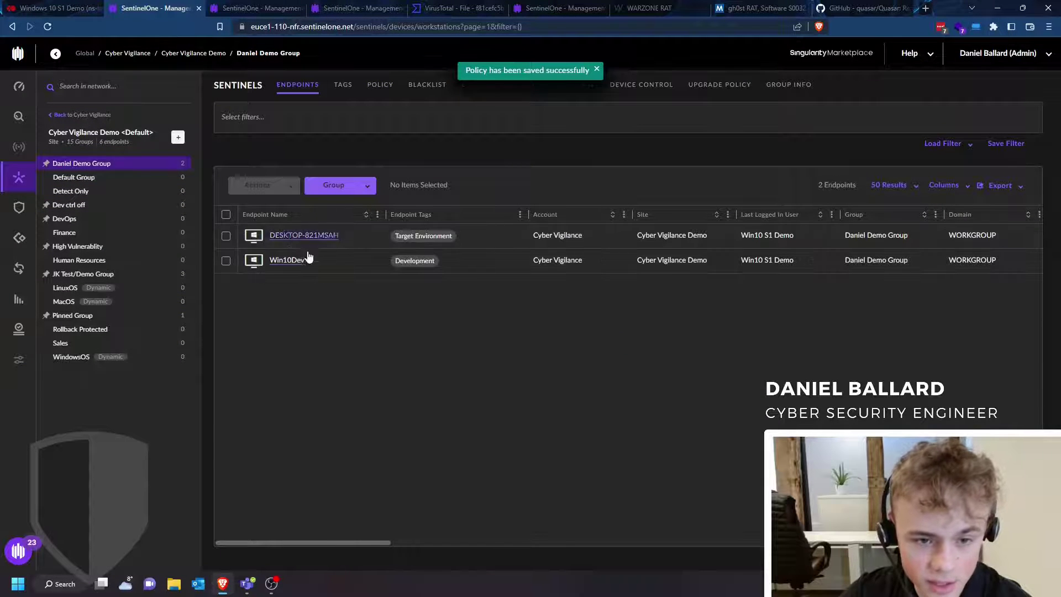
click(334, 236)
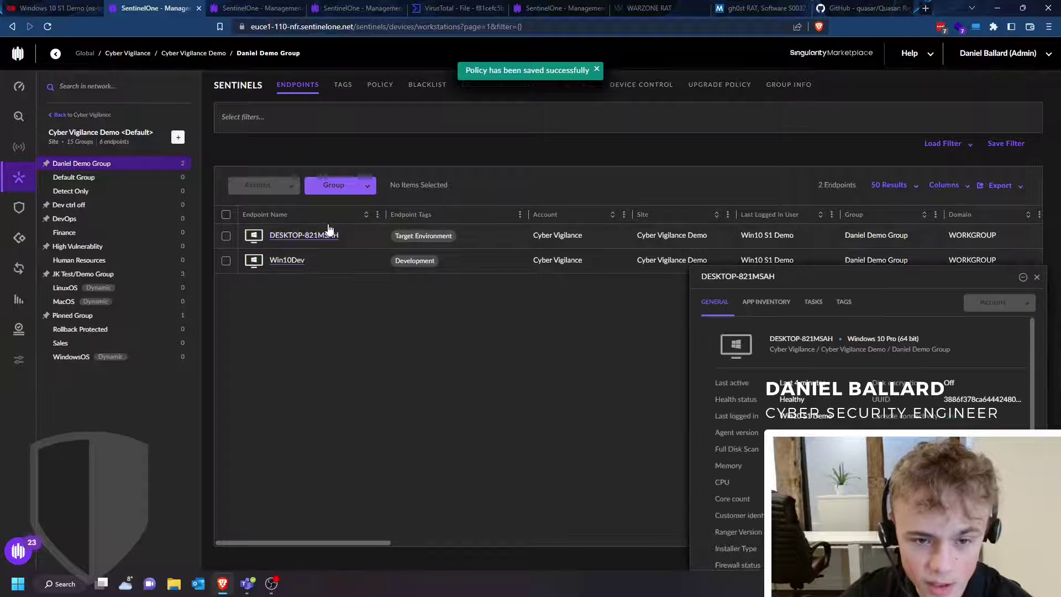
click(1038, 276)
click(7, 196)
Browse the RAT samples on MalwareBazaar in the virtual machine, and look over the Quasar repository on GitHub
click(55, 7)
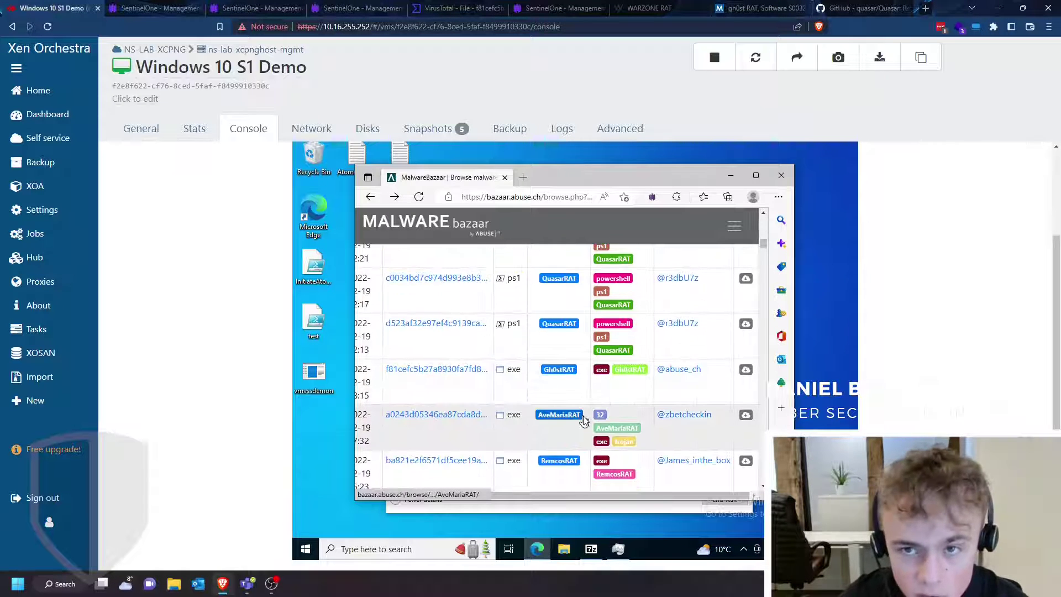
scroll(583, 419, down, 4)
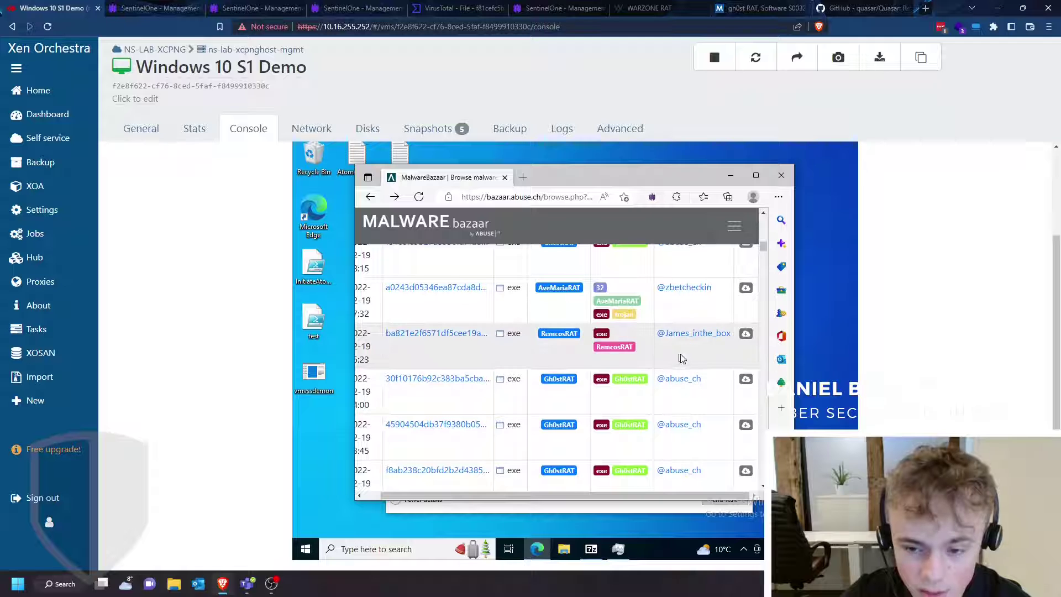
scroll(654, 364, down, 5)
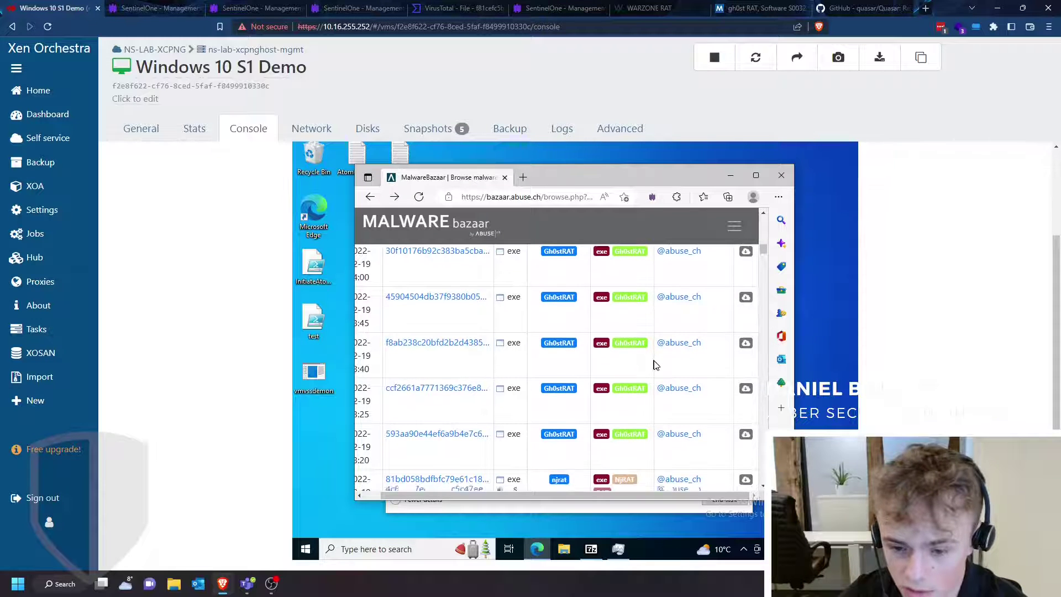
click(819, 7)
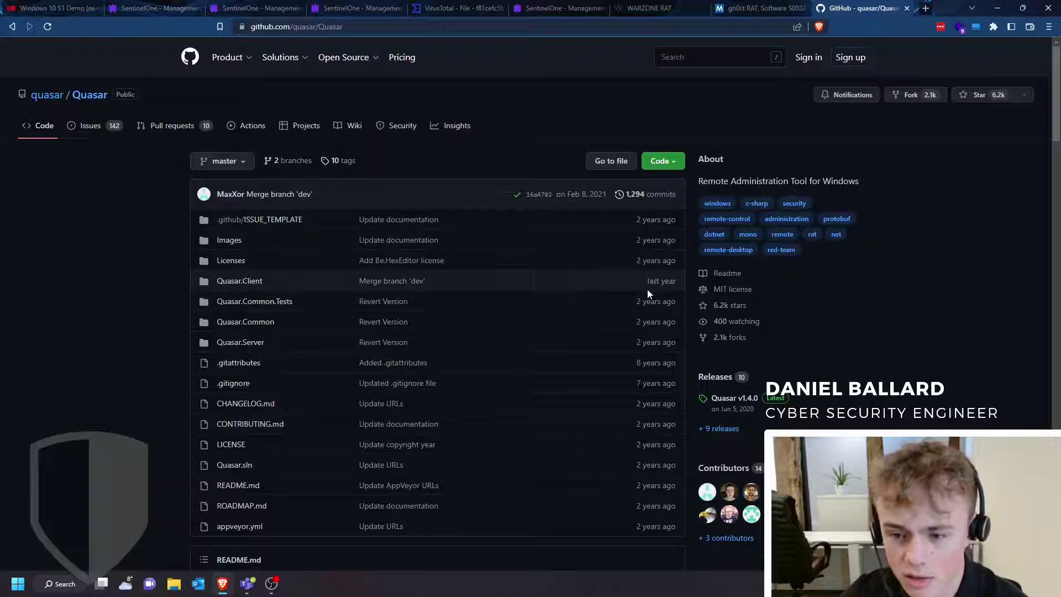
scroll(648, 289, down, 2)
scroll(657, 326, up, 2)
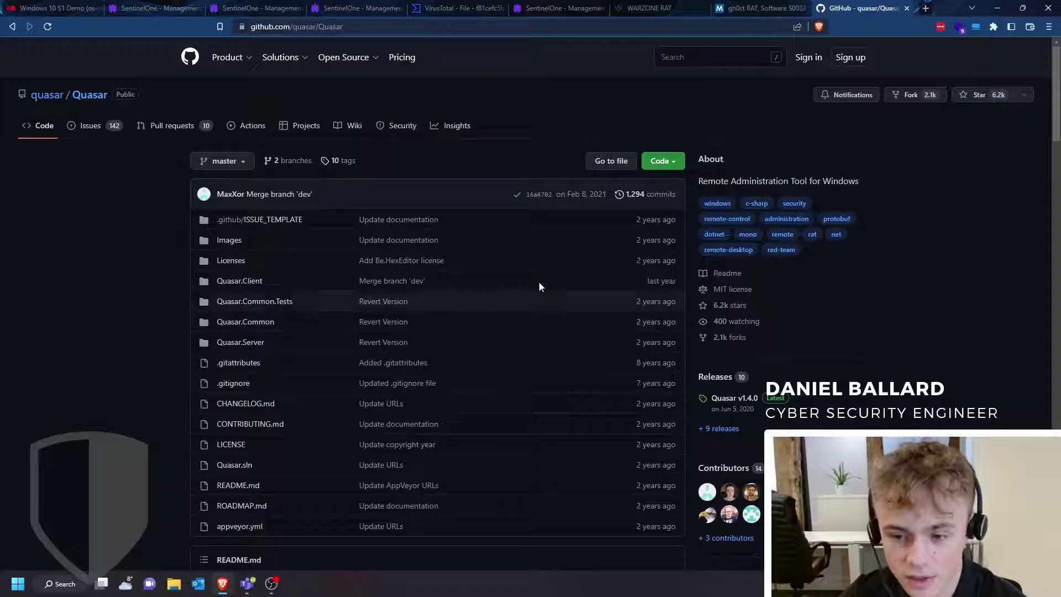
Return to the virtual machine and look further down MalwareBazaar's RAT sample list for a suitable sample
click(15, 6)
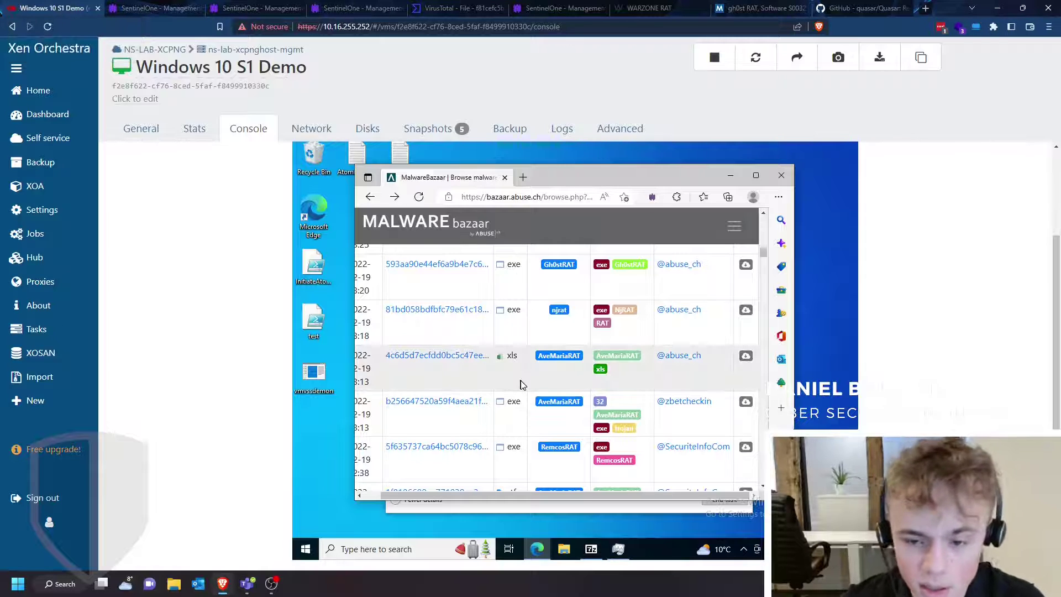
scroll(522, 385, down, 2)
scroll(522, 386, down, 2)
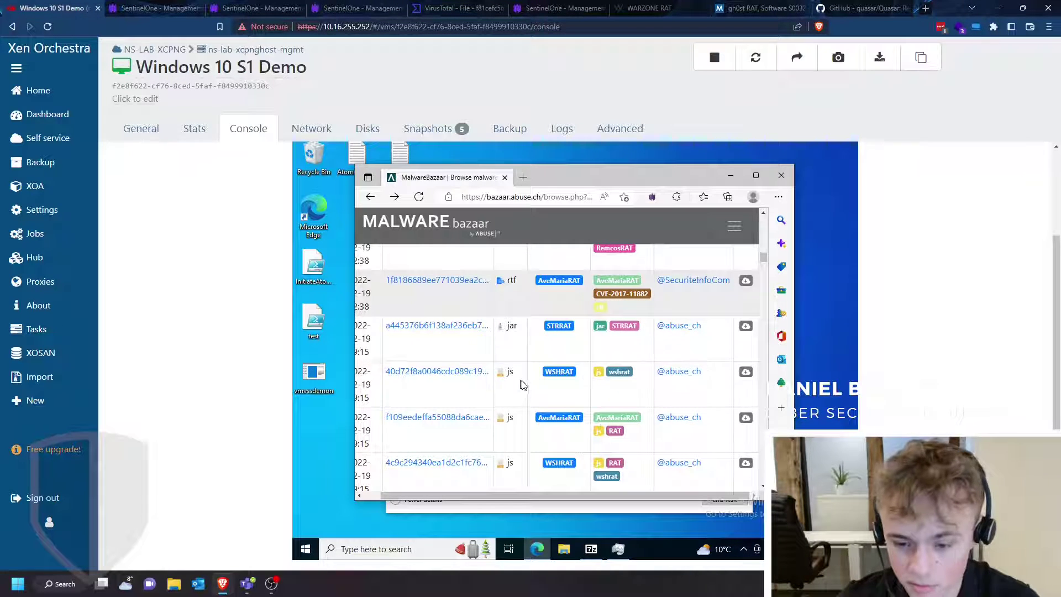
scroll(528, 384, down, 6)
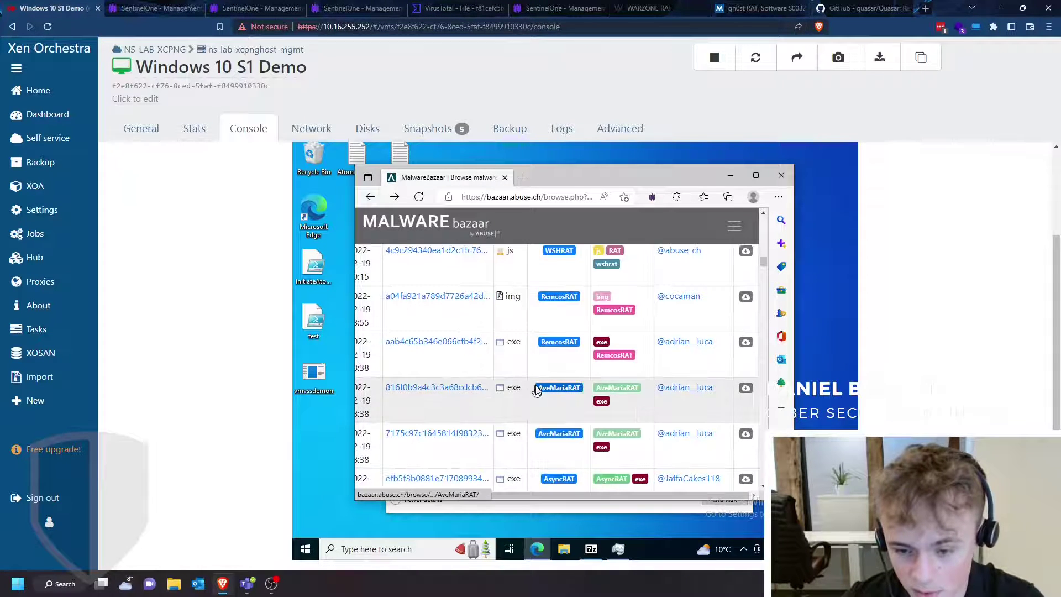
scroll(536, 393, down, 6)
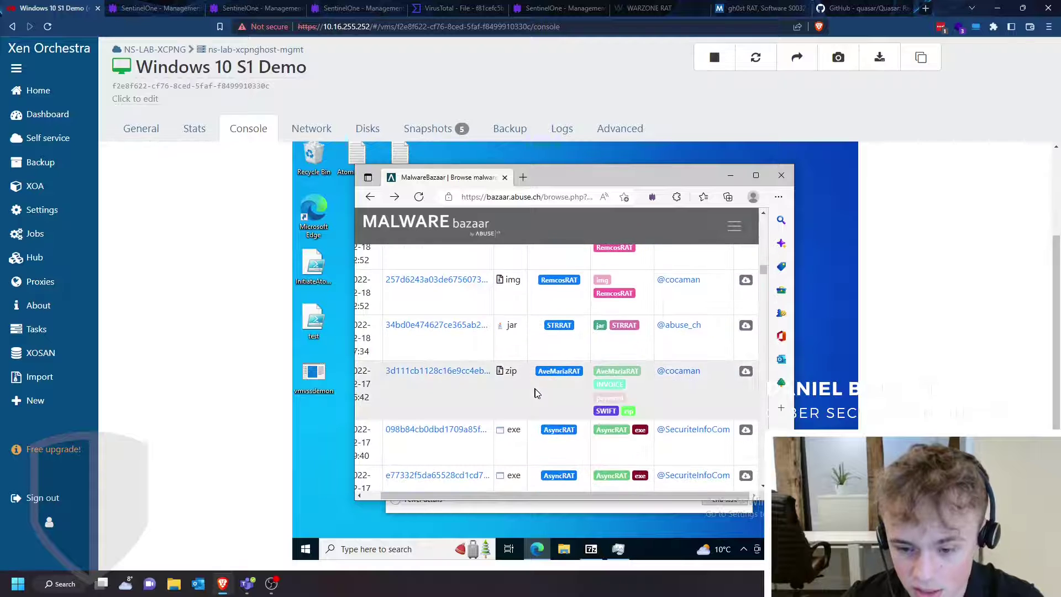
scroll(535, 392, down, 6)
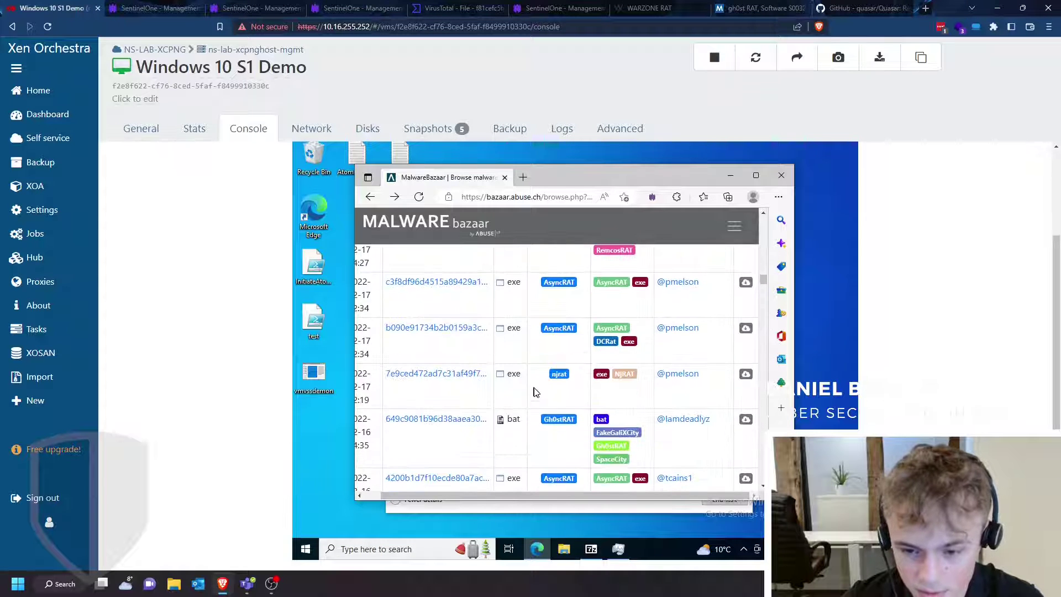
scroll(535, 407, down, 6)
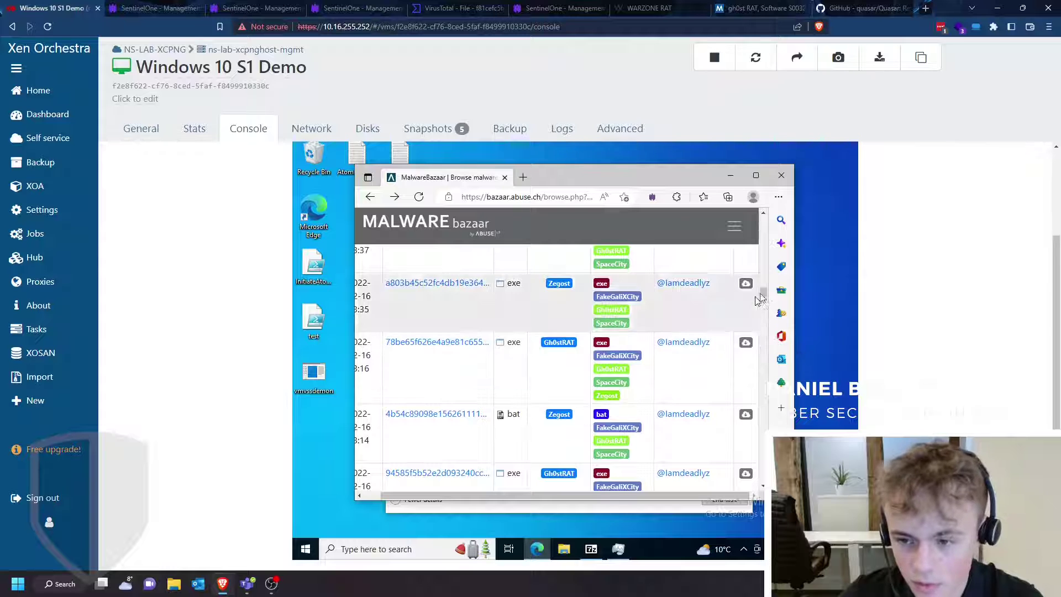
Search the MalwareBazaar database for tag:quasar
scroll(763, 348, up, 10)
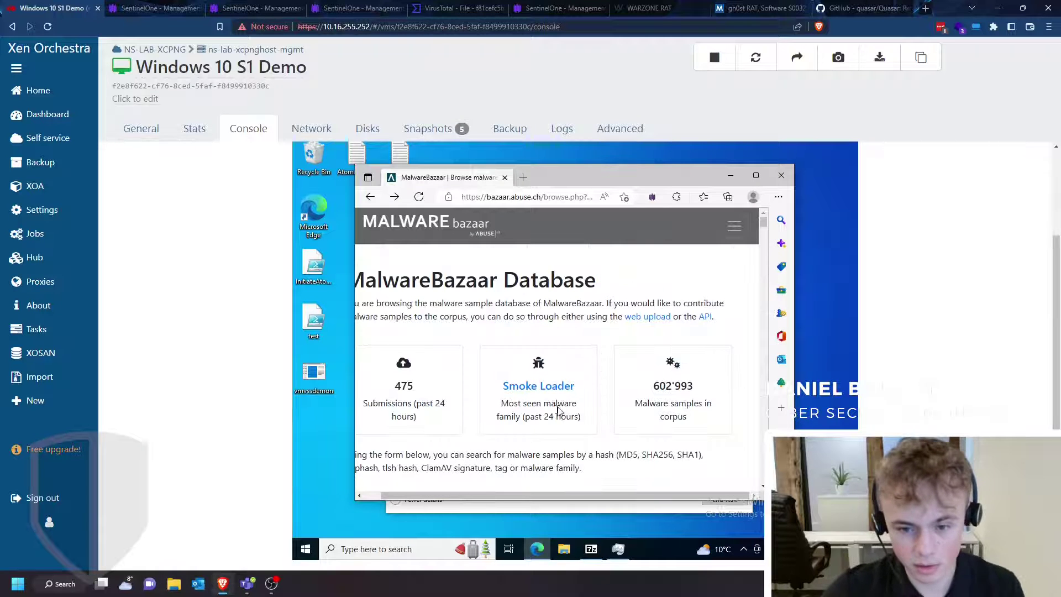
scroll(497, 453, down, 2)
click(431, 428)
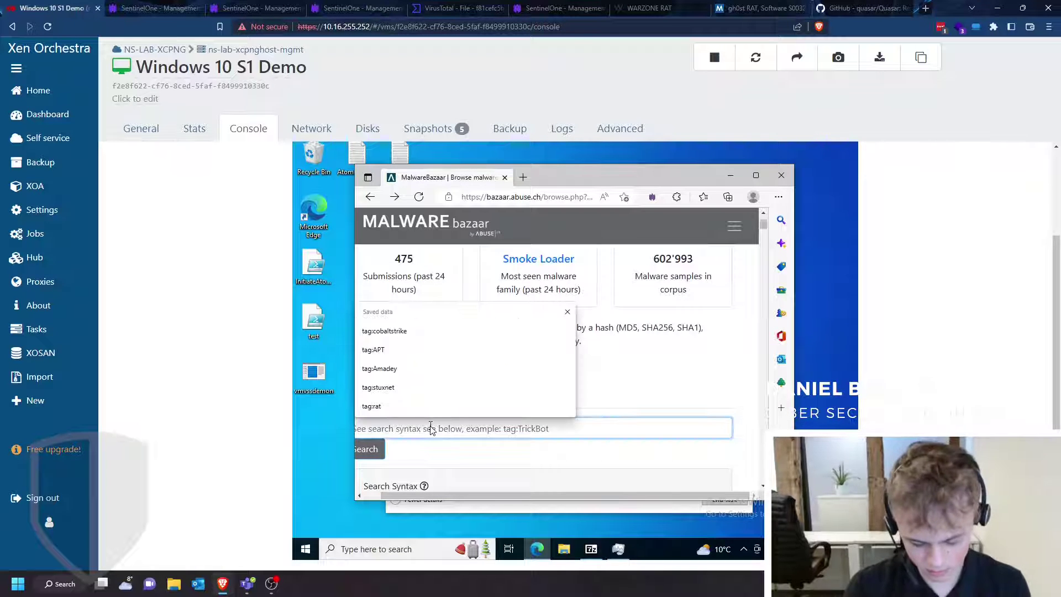
text(tag:quasar)
key(Return)
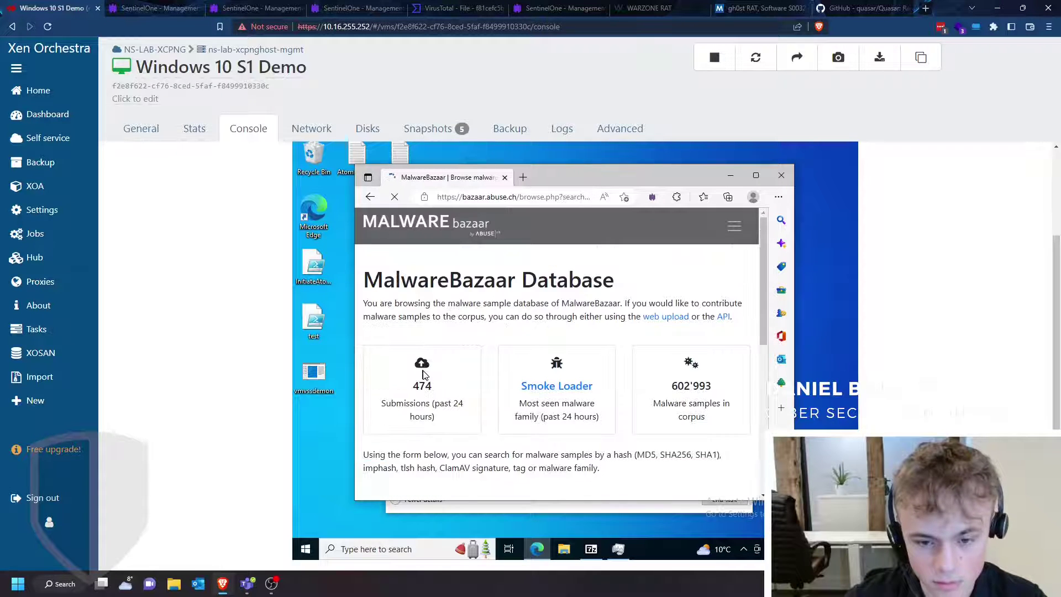
scroll(425, 375, down, 6)
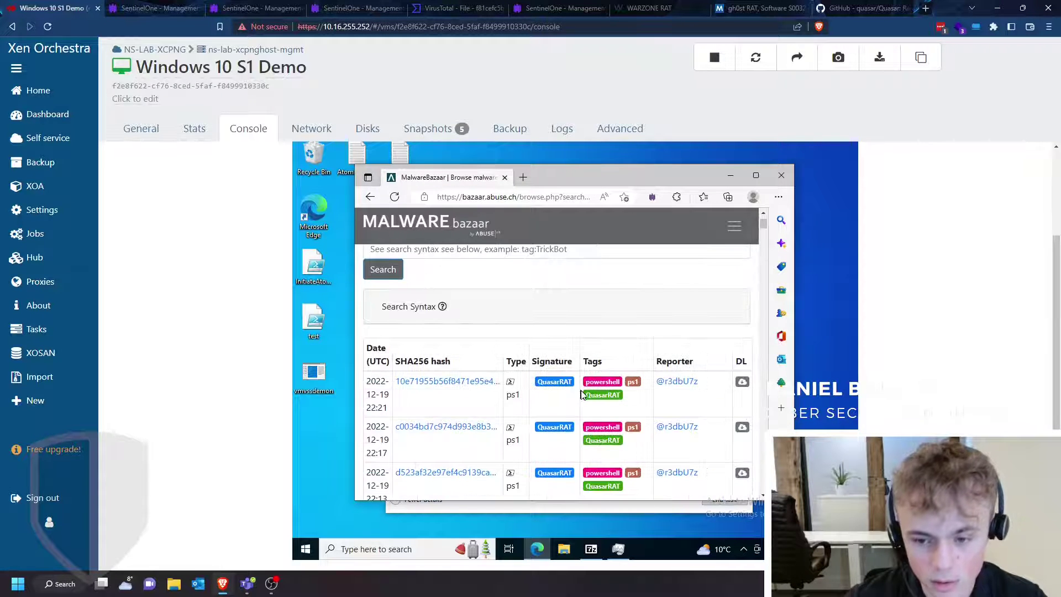
scroll(583, 359, down, 4)
scroll(603, 332, up, 2)
scroll(646, 439, down, 5)
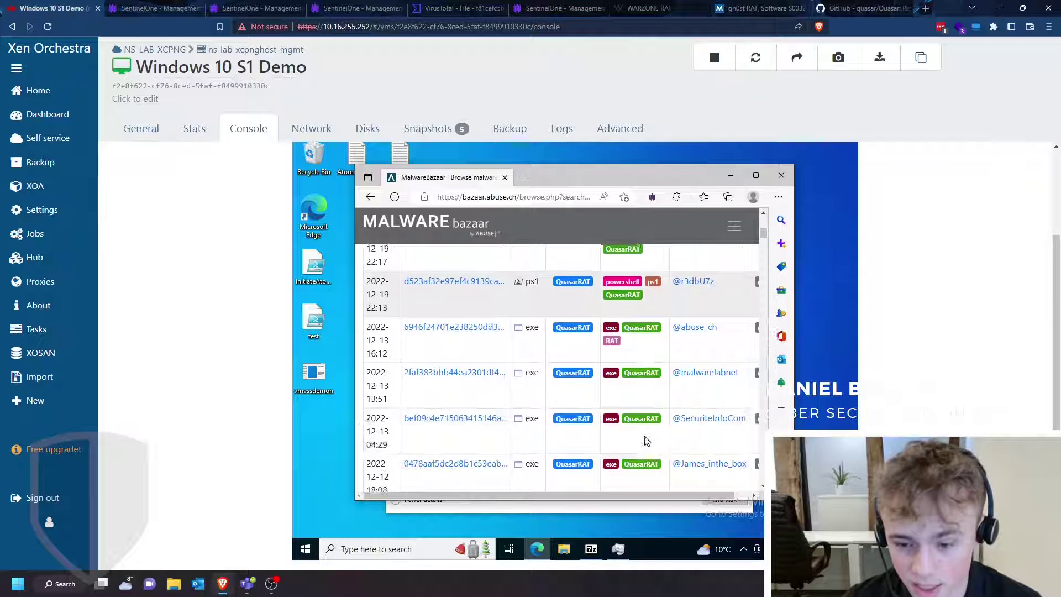
scroll(651, 438, up, 6)
scroll(652, 438, up, 2)
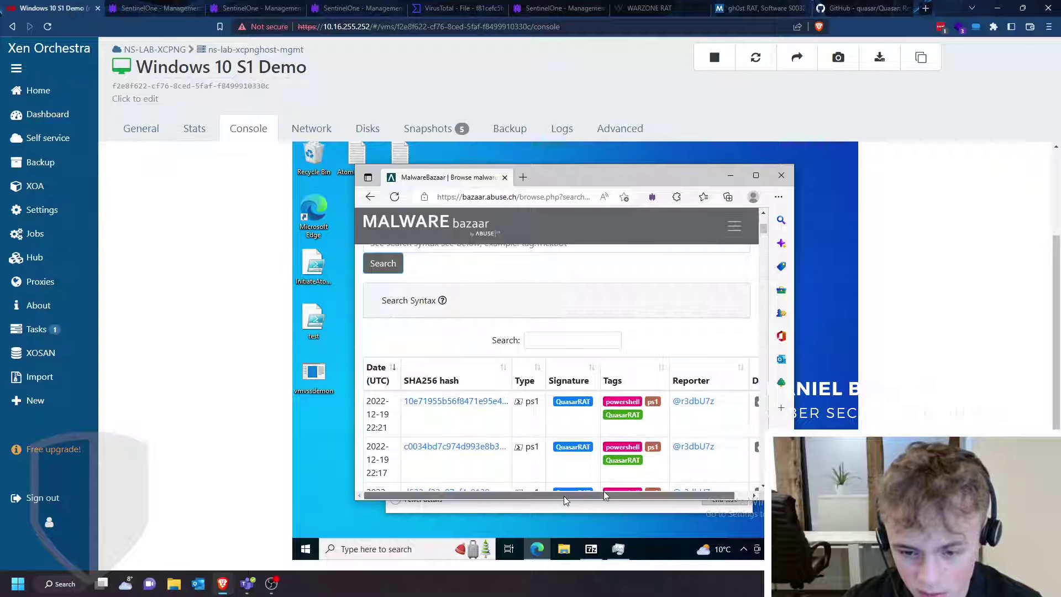
drag(564, 496, 580, 497)
click(744, 405)
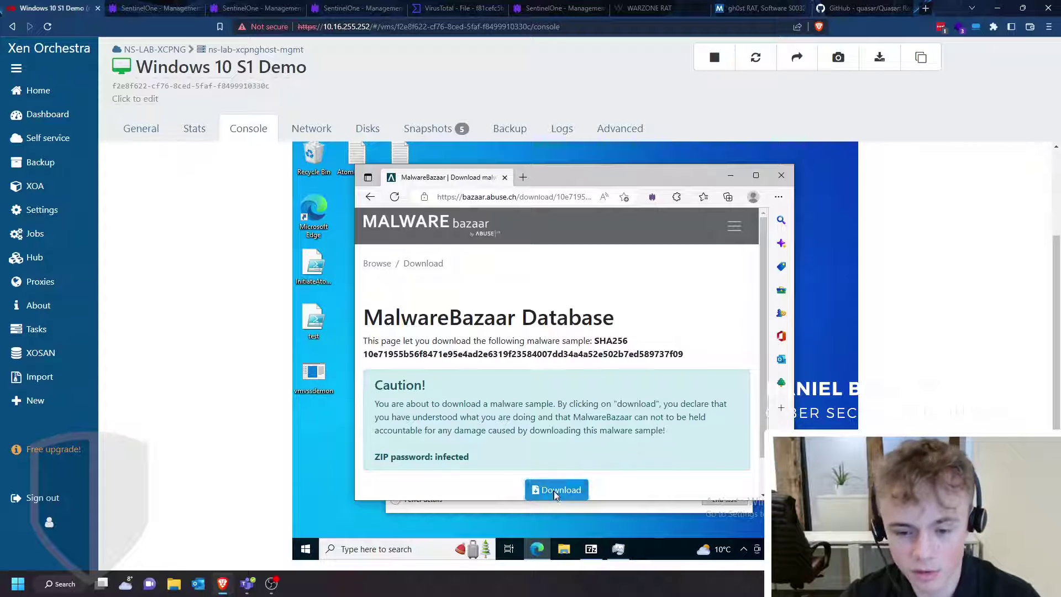
click(555, 492)
Open the downloaded 10e71955b56f… archive in 7-Zip and extract its script to the desktop, entering the archive password
mouse_move(622, 553)
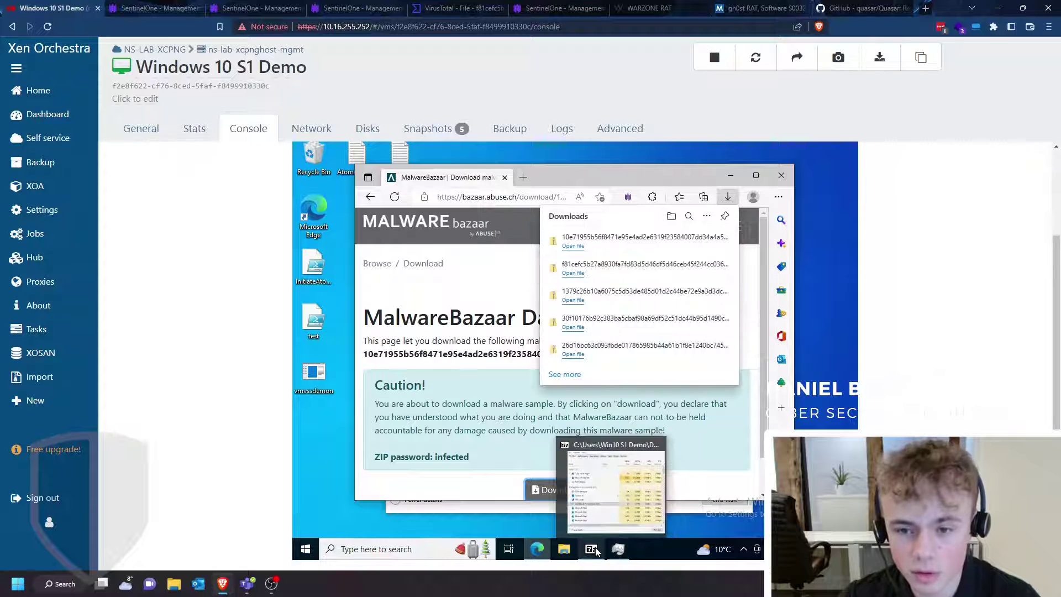
click(596, 551)
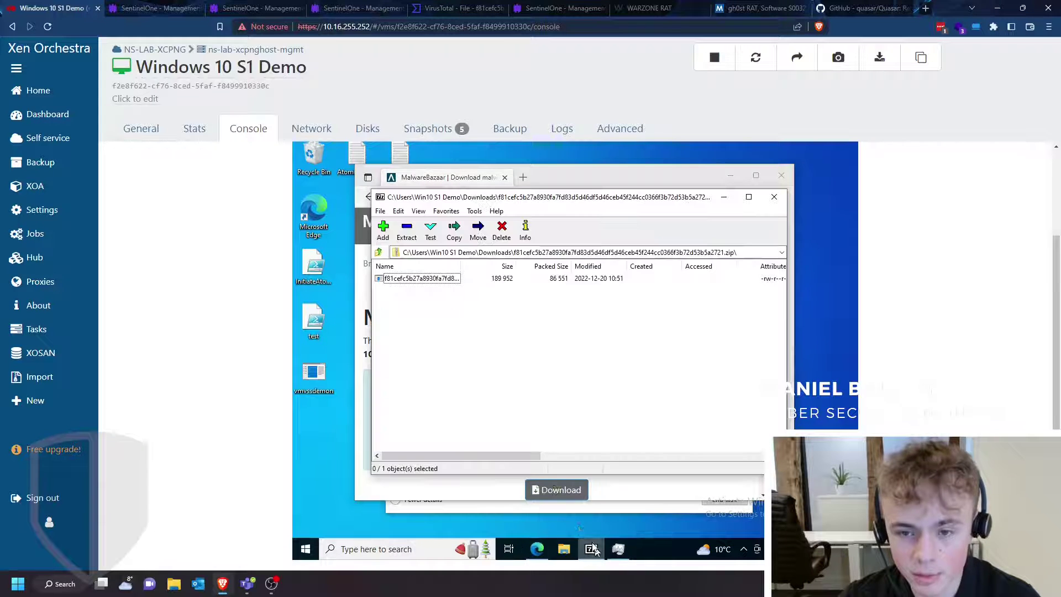
click(380, 253)
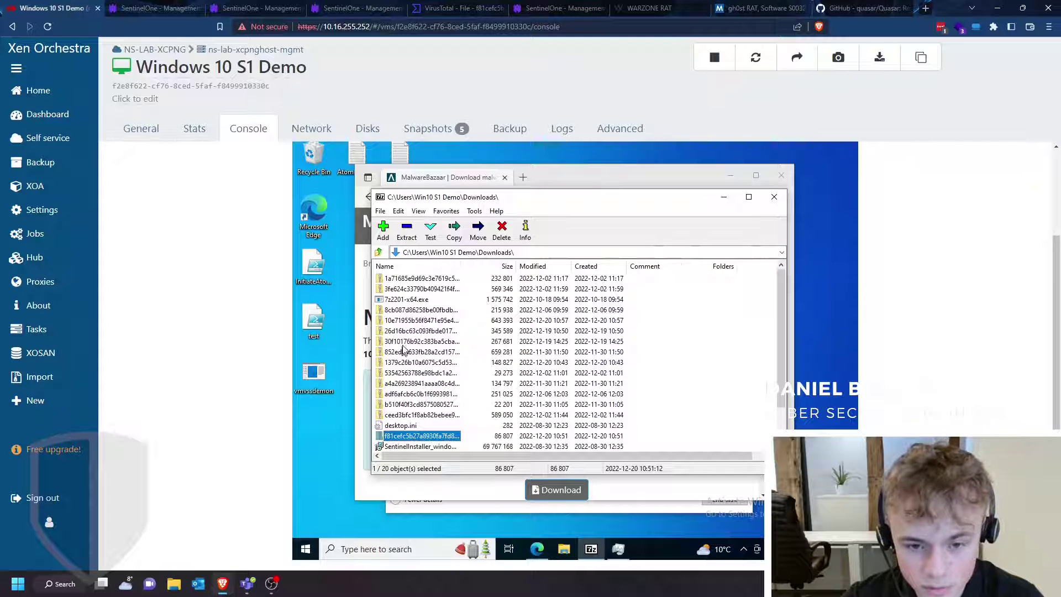
mouse_move(401, 321)
mouse_down()
mouse_move(378, 331)
mouse_move(317, 432)
mouse_move(421, 322)
mouse_up()
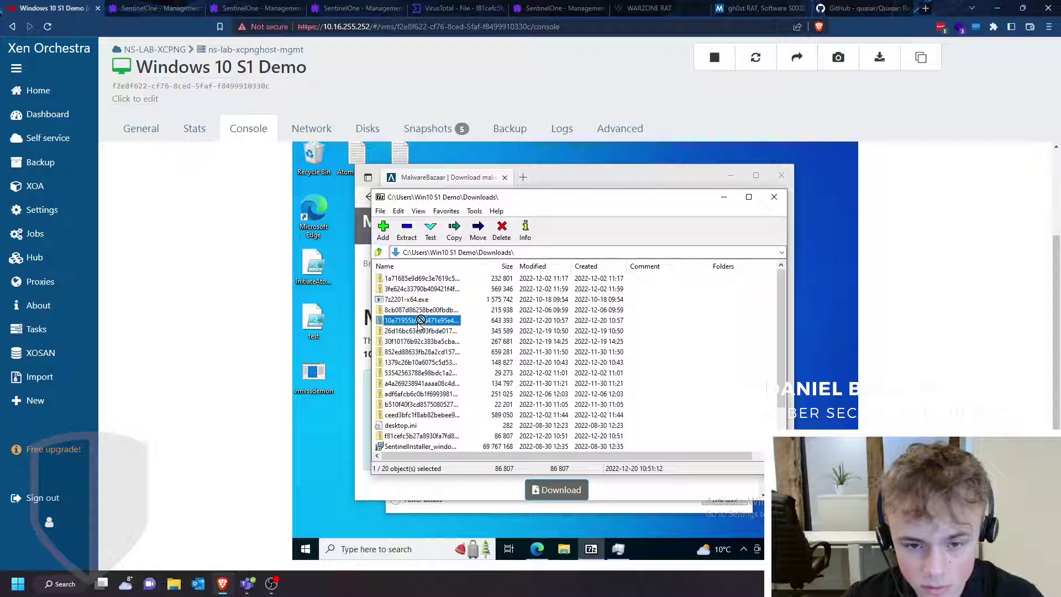
double_click(421, 321)
drag(422, 279, 306, 429)
text(infected)
key(Return)
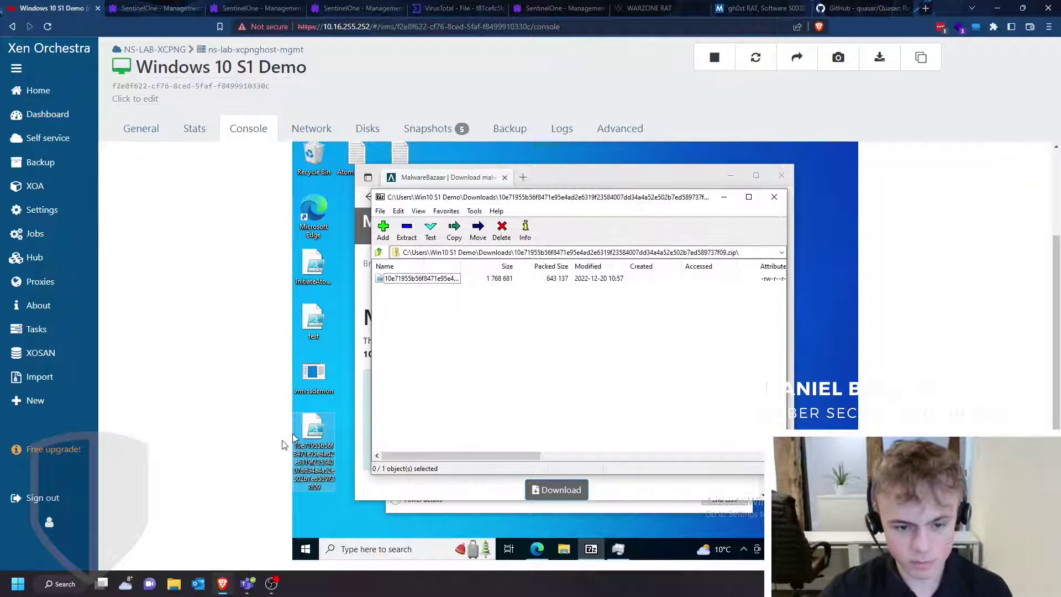
Open the extracted 10e71955b56f… script in Notepad and inspect the BitsTransfer download command for A.docx on its first line
click(342, 502)
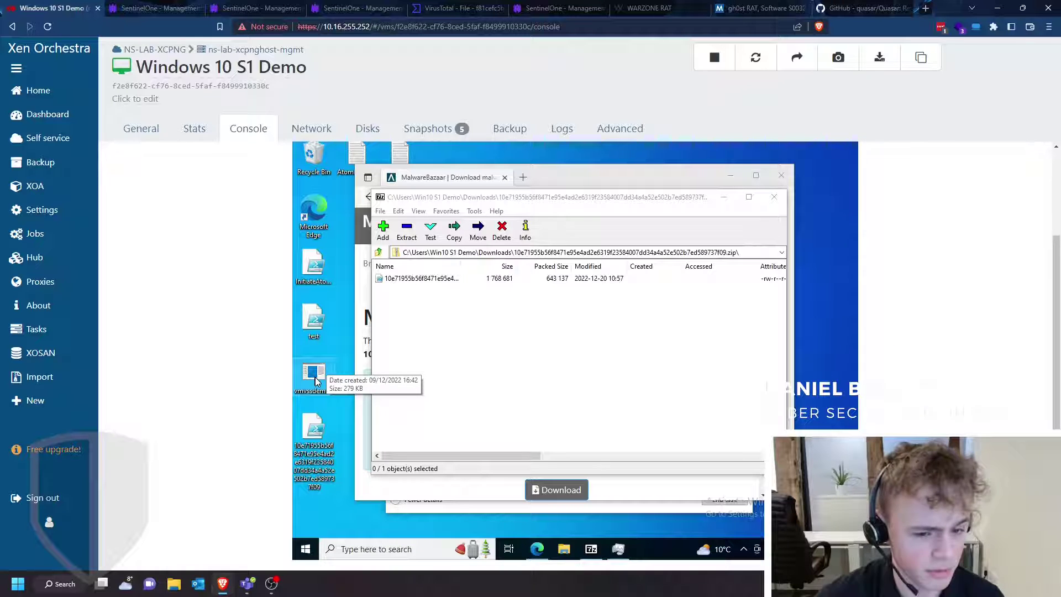
double_click(309, 419)
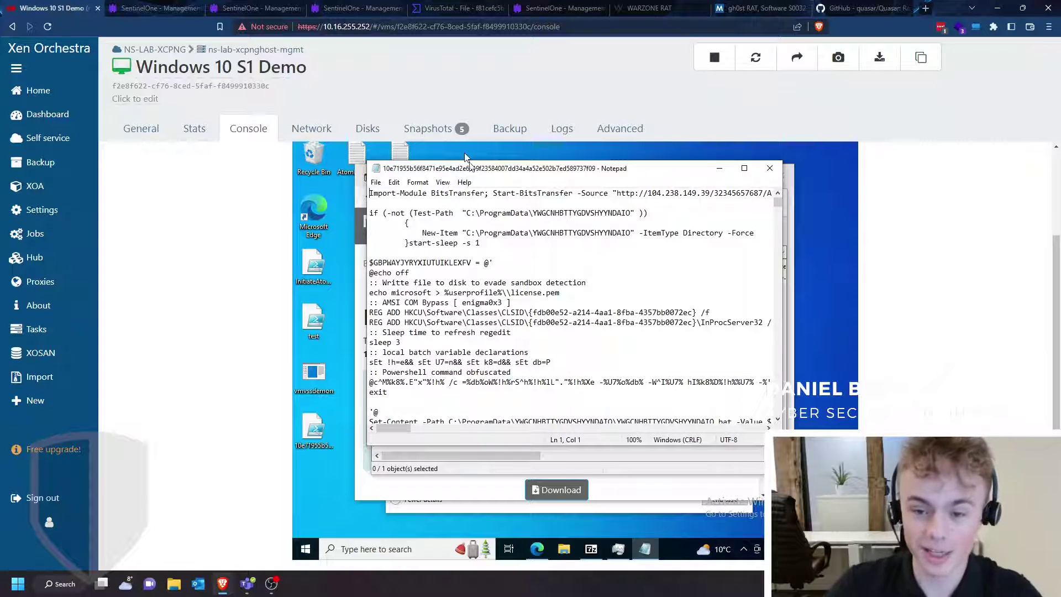
drag(645, 194, 711, 194)
click(710, 193)
drag(391, 429, 424, 436)
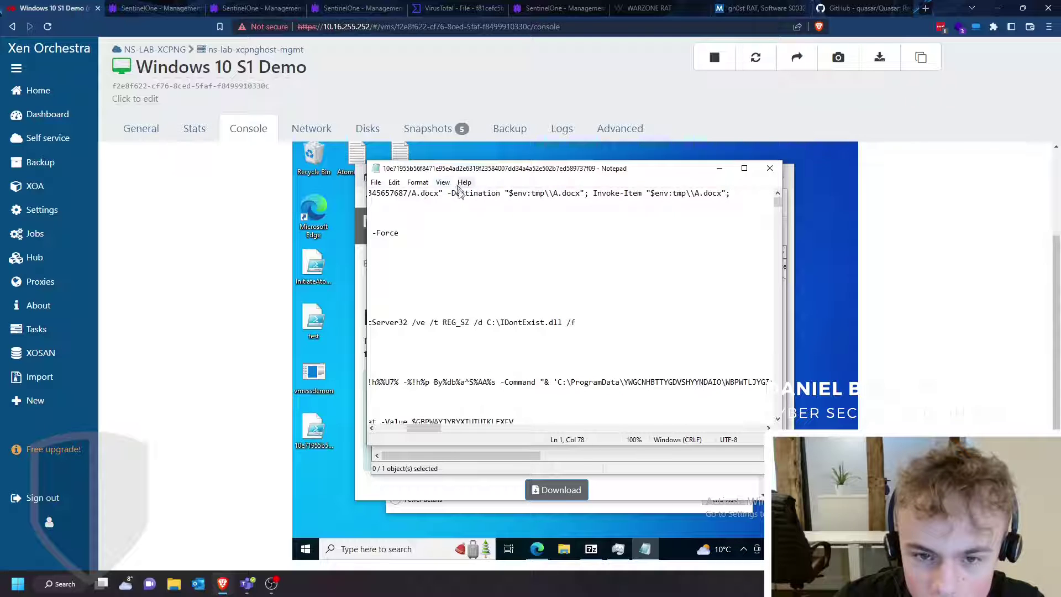
drag(412, 193, 432, 196)
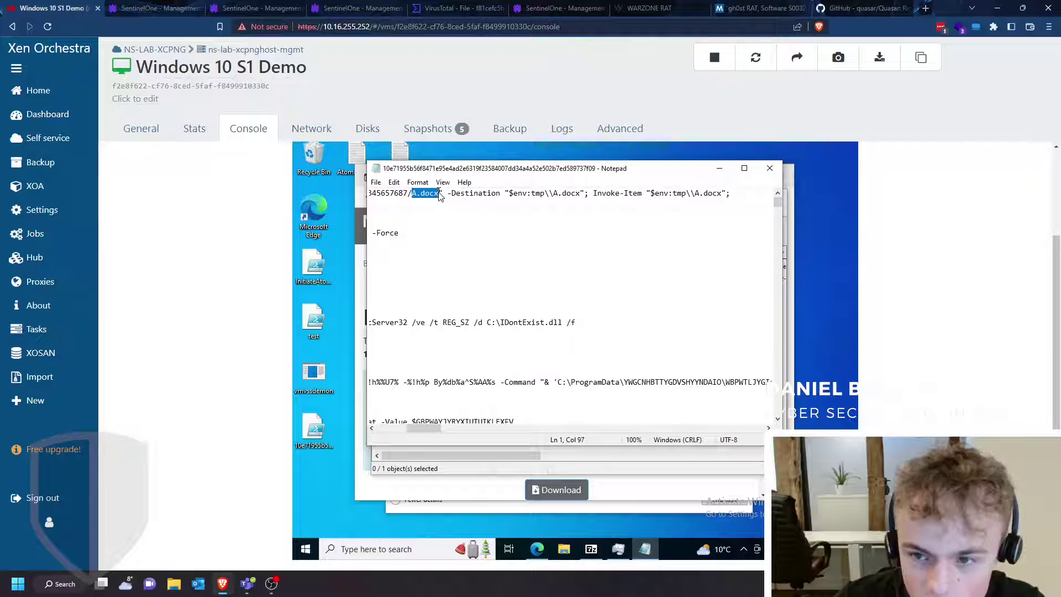
drag(422, 428, 378, 431)
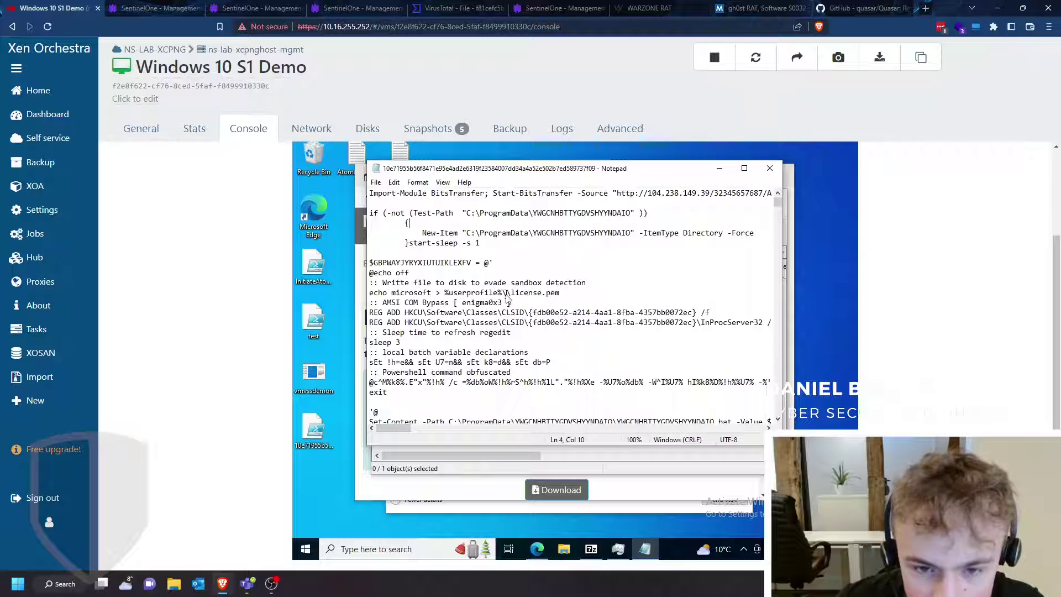
Examine the script's batch section, including the sandbox-evasion comment, the registry entries and the obfuscated PowerShell command
scroll(507, 309, down, 1)
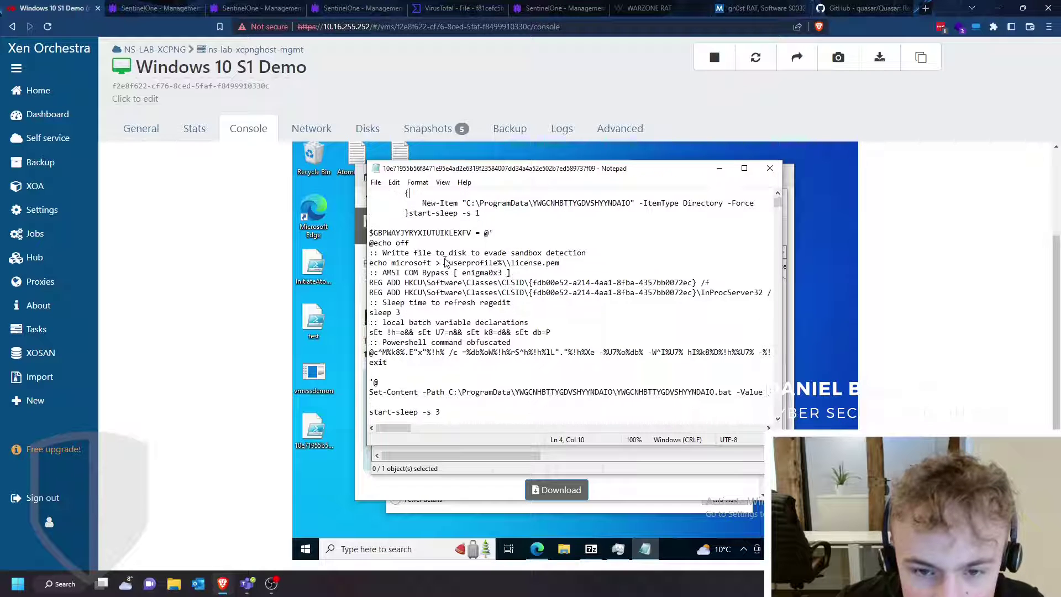
drag(422, 253, 590, 258)
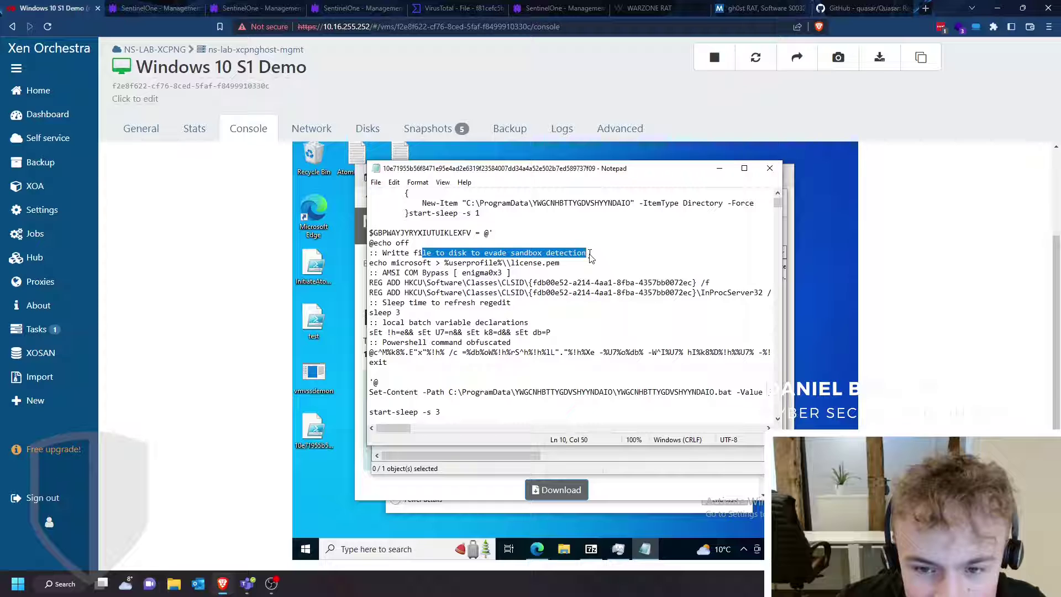
click(590, 258)
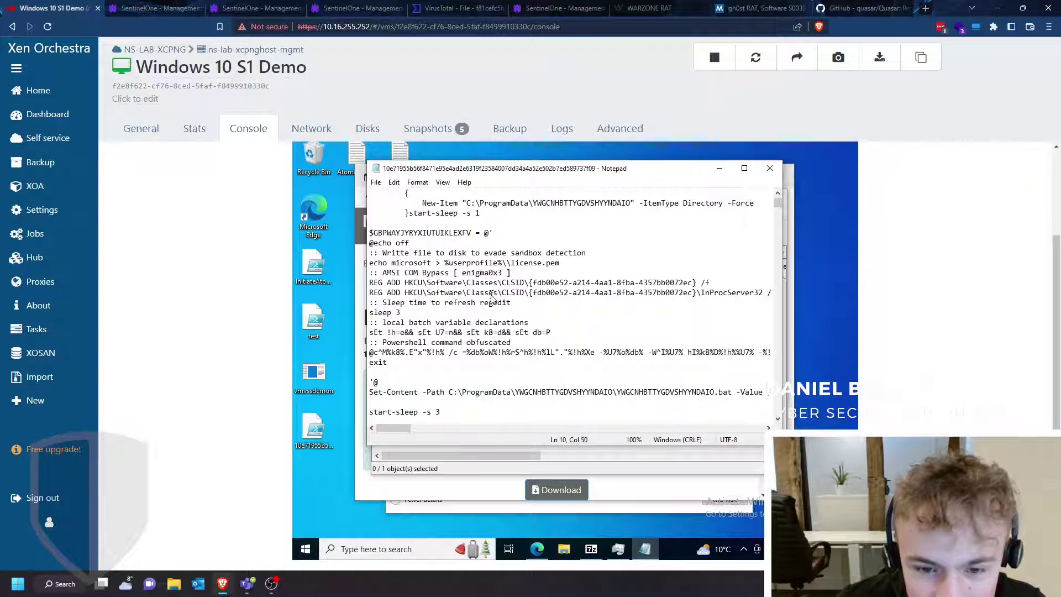
scroll(492, 298, down, 1)
drag(369, 322, 406, 338)
click(405, 337)
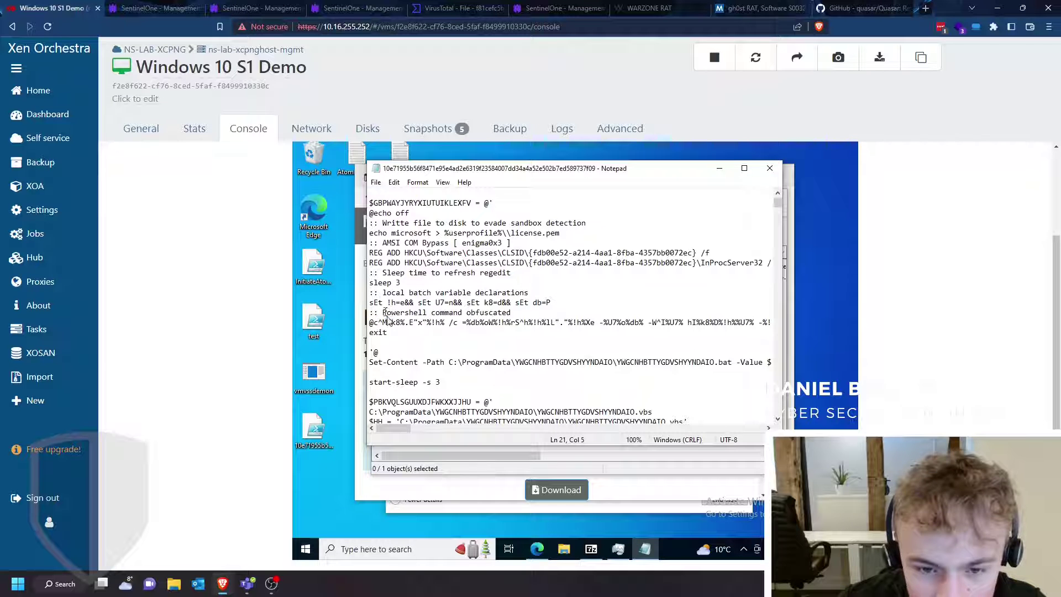
scroll(437, 352, down, 1)
scroll(467, 351, down, 1)
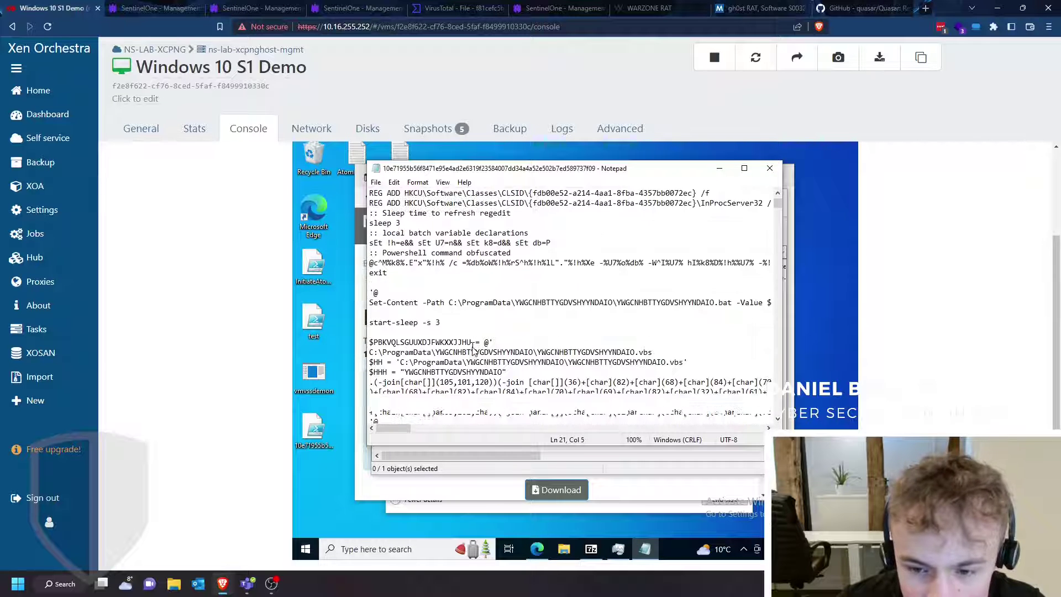
scroll(470, 354, down, 1)
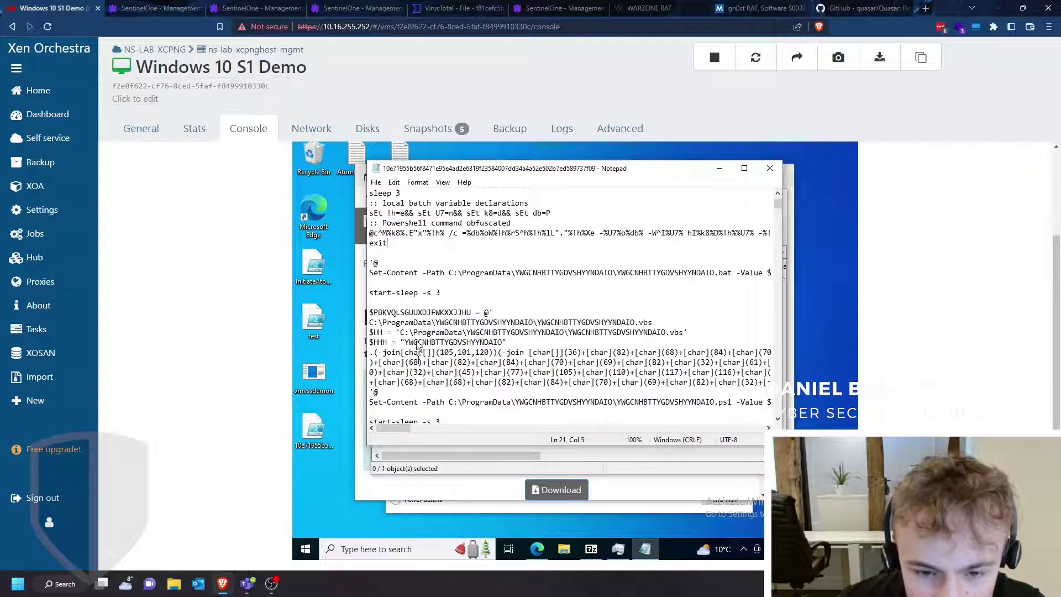
Look through the character-encoded commands and payload data to the end of the script, and close Notepad
scroll(419, 347, down, 1)
triple_click(525, 354)
click(533, 354)
scroll(512, 362, down, 4)
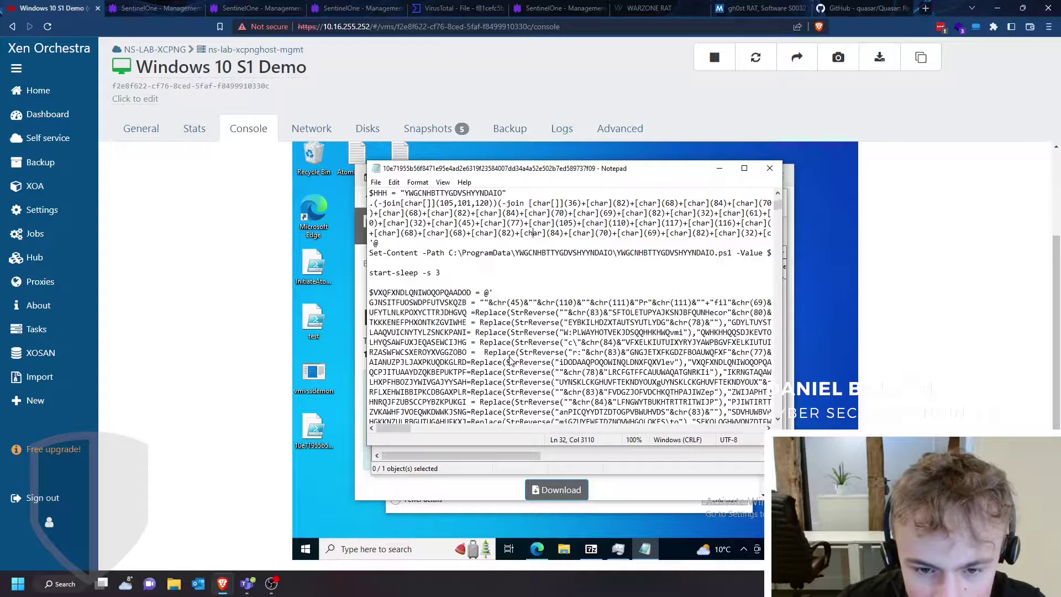
scroll(510, 358, down, 6)
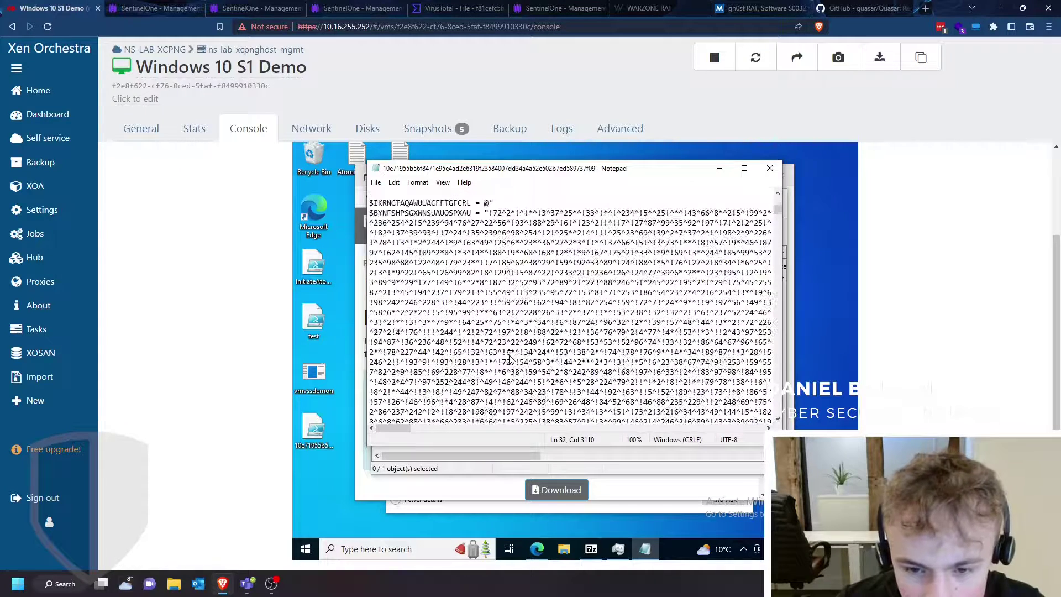
drag(779, 217, 772, 426)
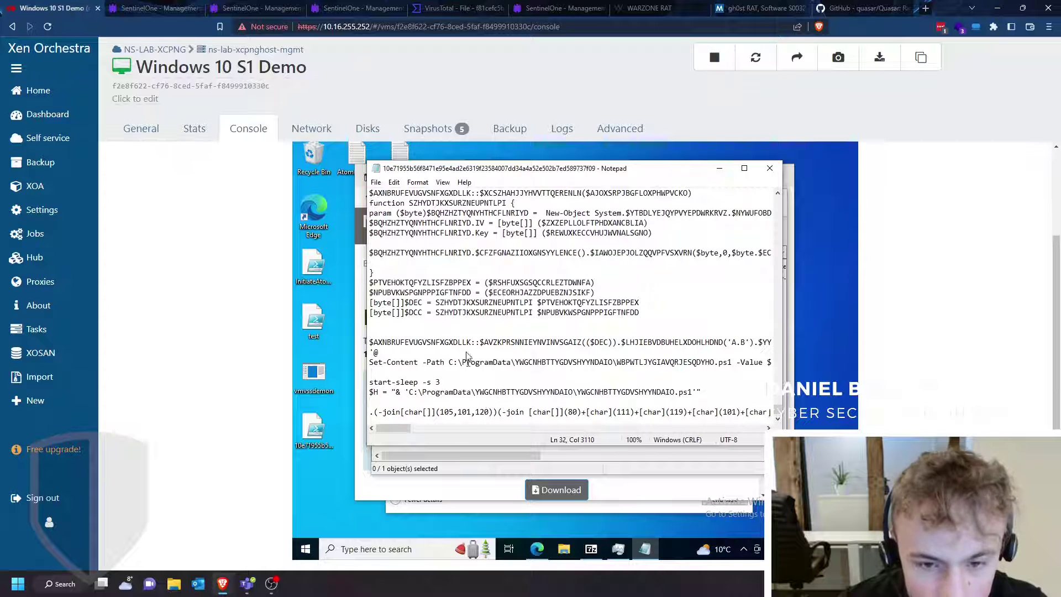
click(770, 168)
Run the 10e71955b56f… script from the desktop with PowerShell and move its console window clear of the WordPad window
click(315, 425)
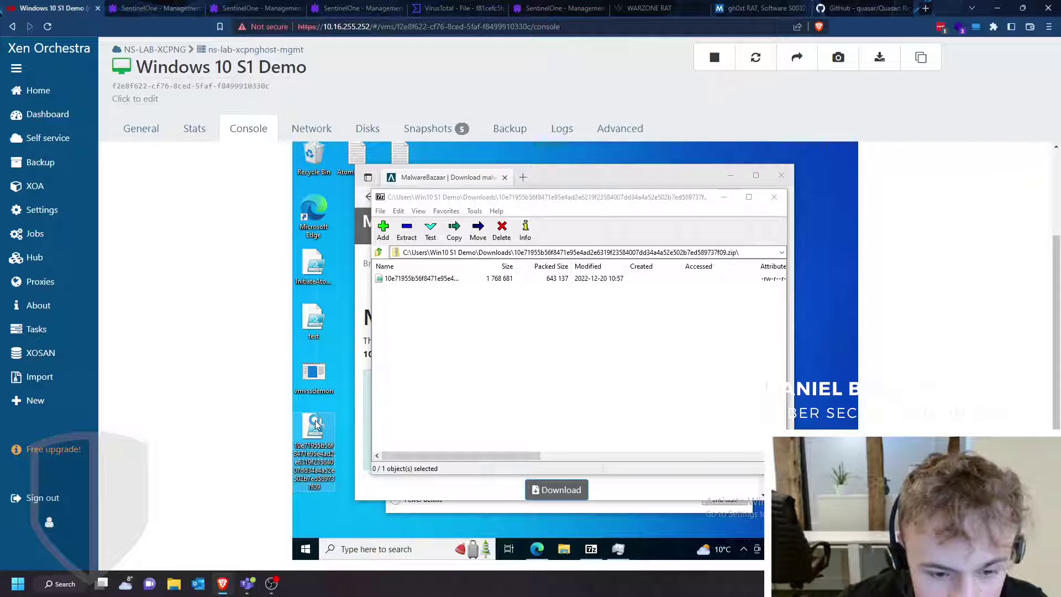
right_click(316, 426)
click(362, 210)
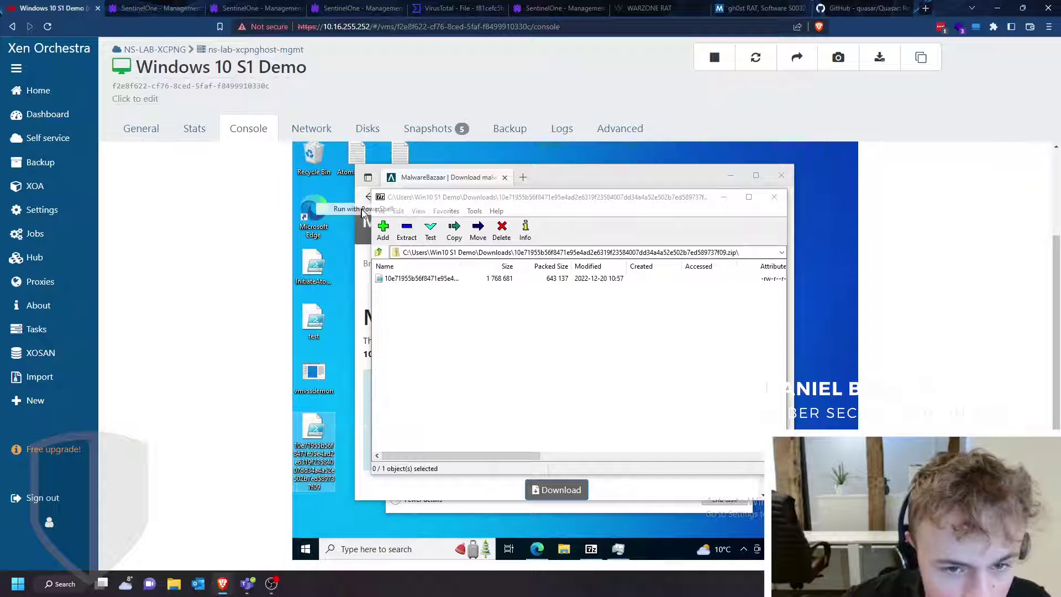
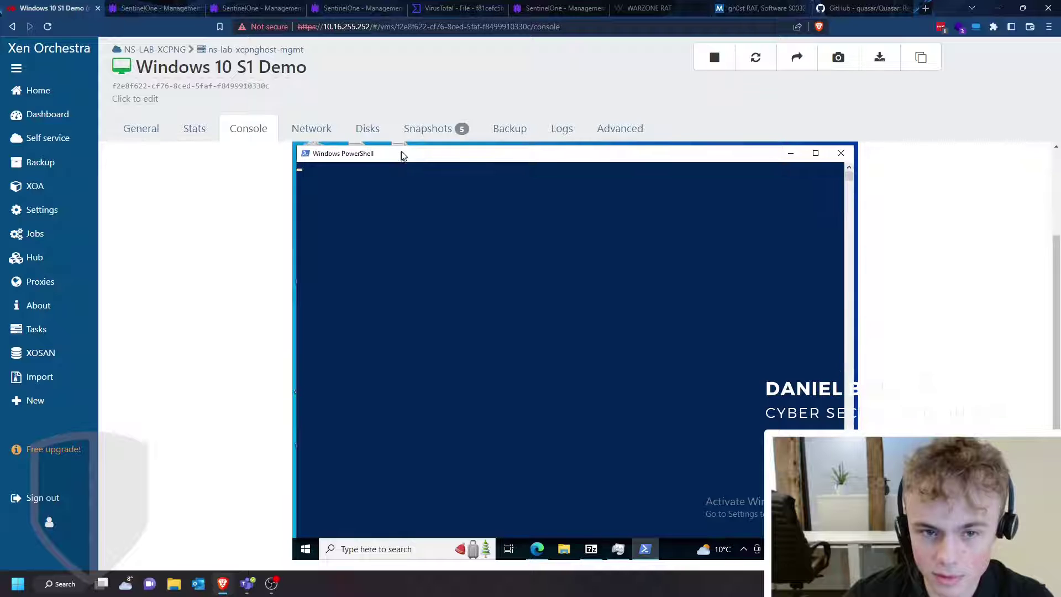
drag(404, 149, 419, 254)
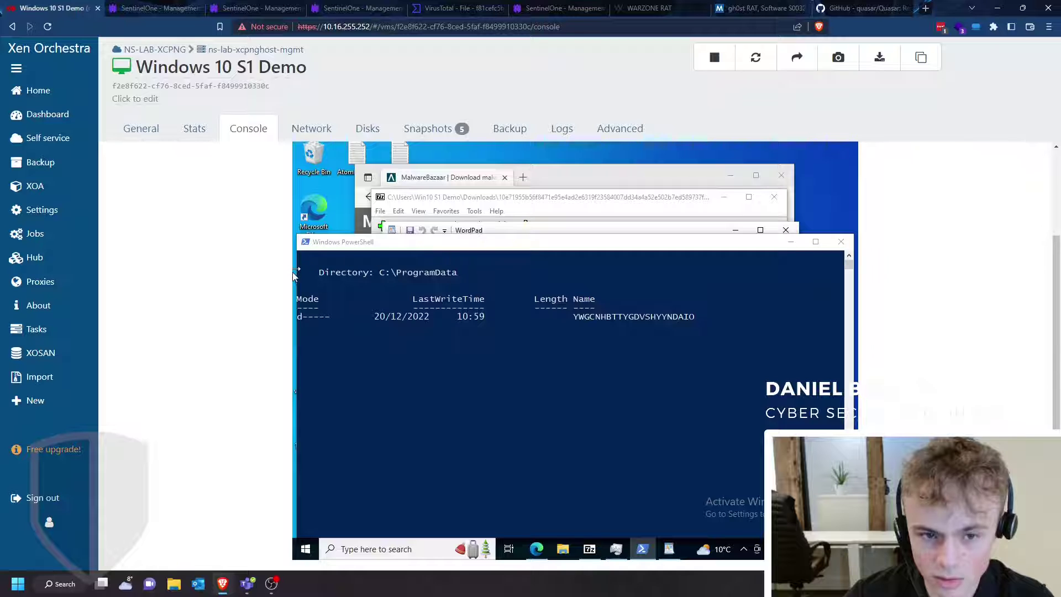
drag(294, 277, 381, 275)
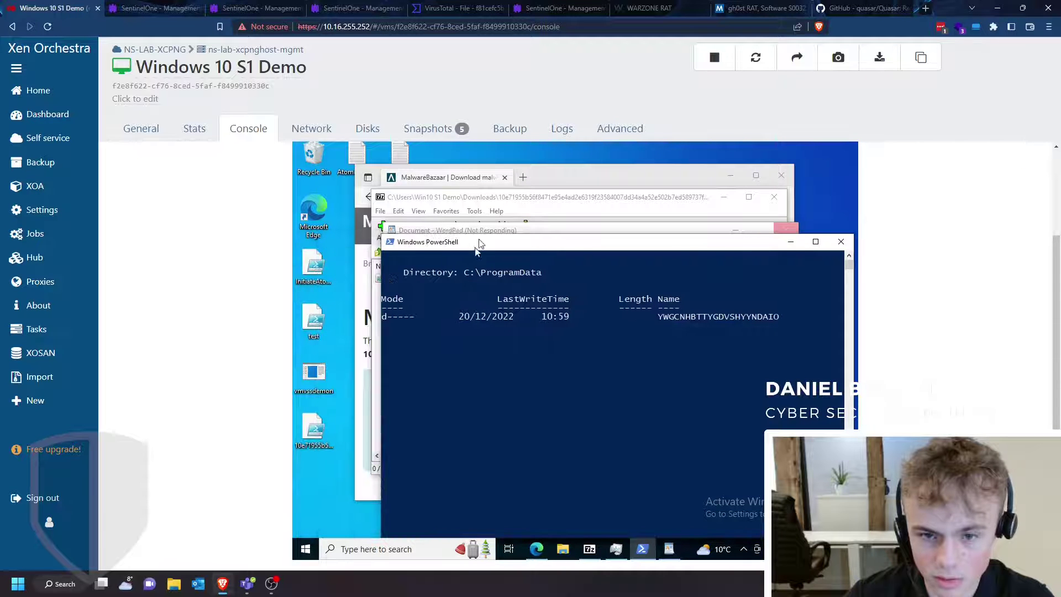
Bring the decoy document A forward in WordPad, look through its text, and close it
click(480, 229)
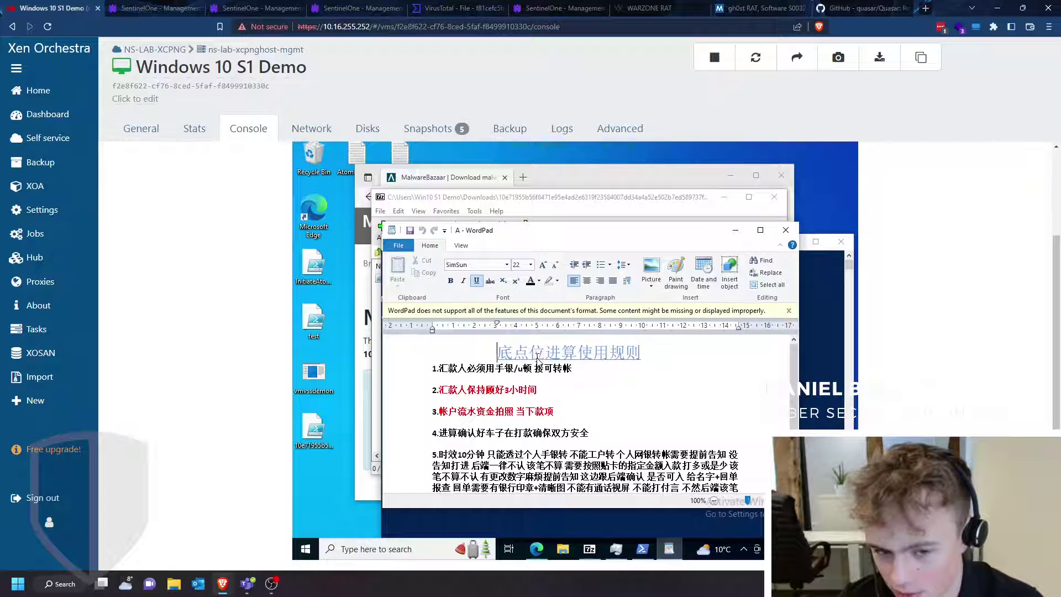
scroll(608, 409, down, 1)
scroll(619, 413, up, 1)
scroll(619, 414, down, 2)
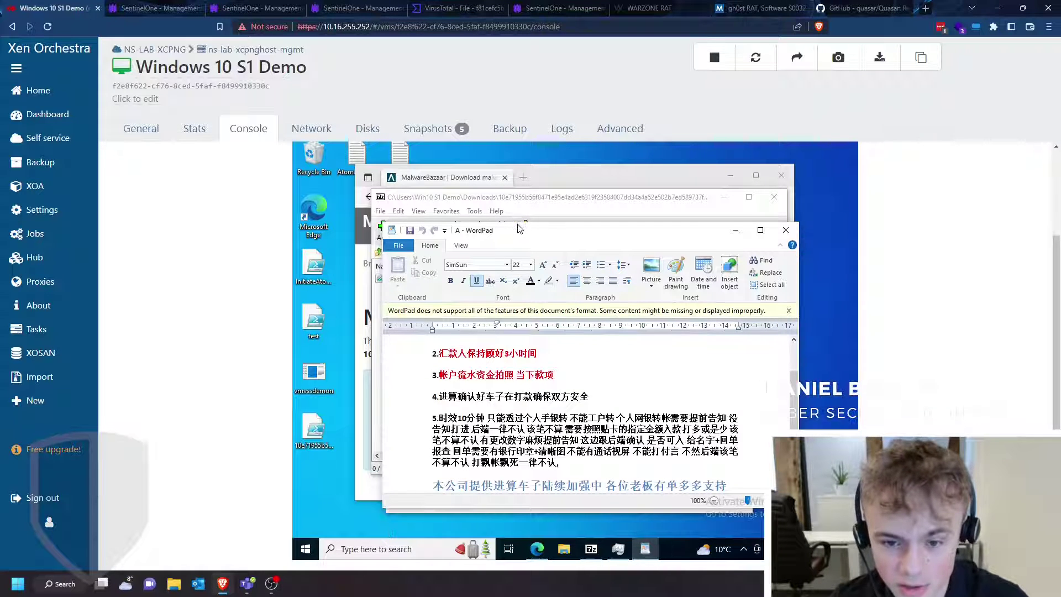
drag(519, 227, 518, 187)
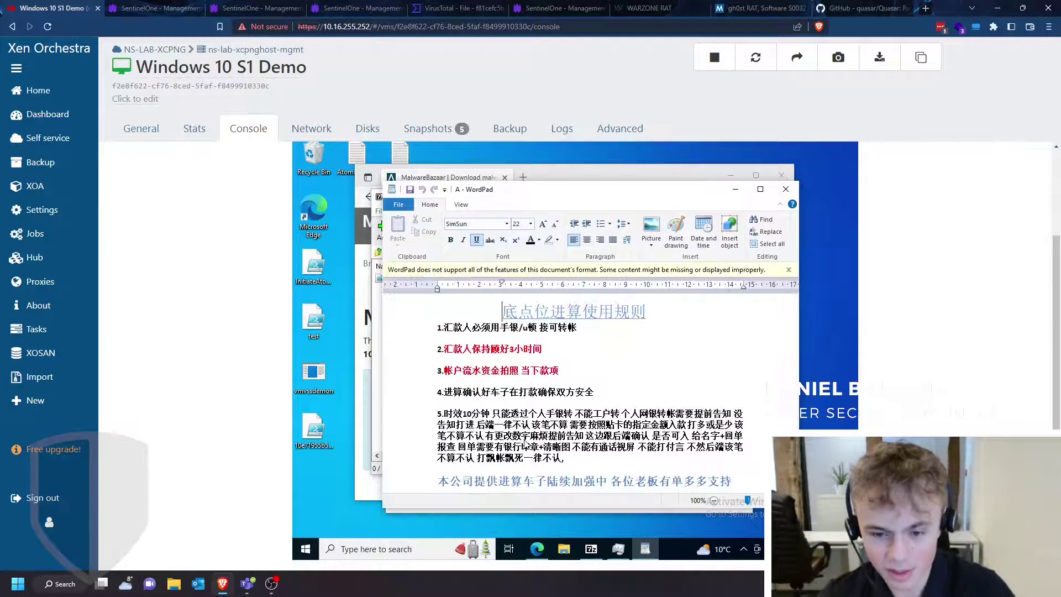
click(528, 481)
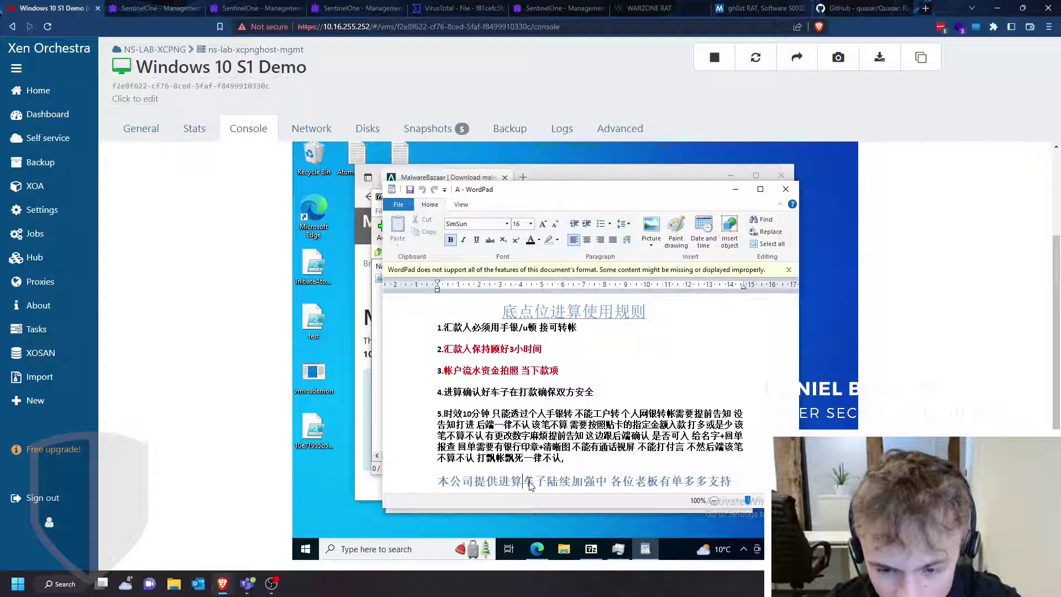
double_click(545, 319)
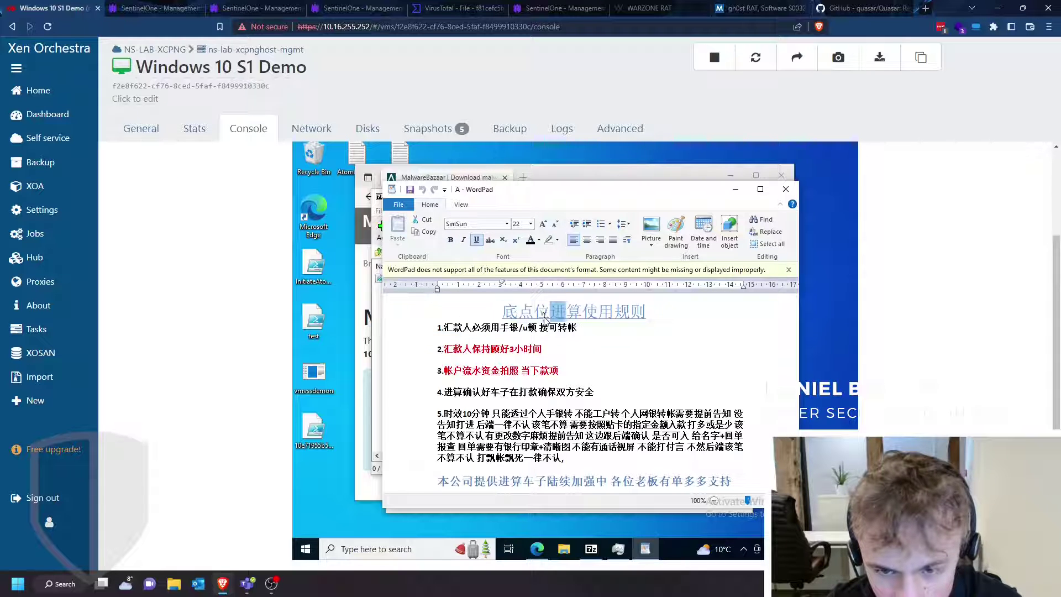
right_click(546, 319)
key(Escape)
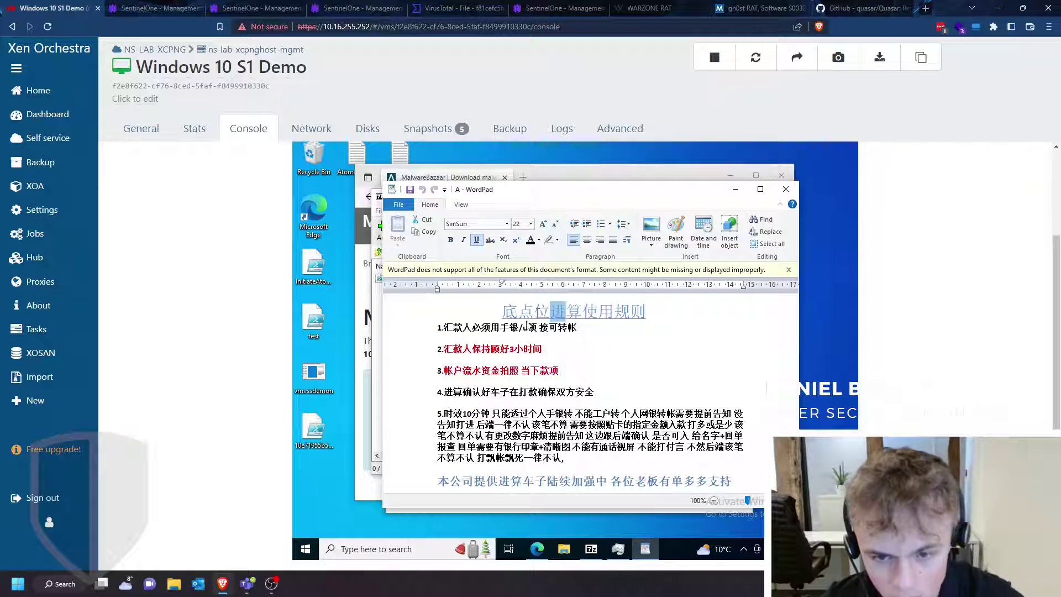
key(alt+F4)
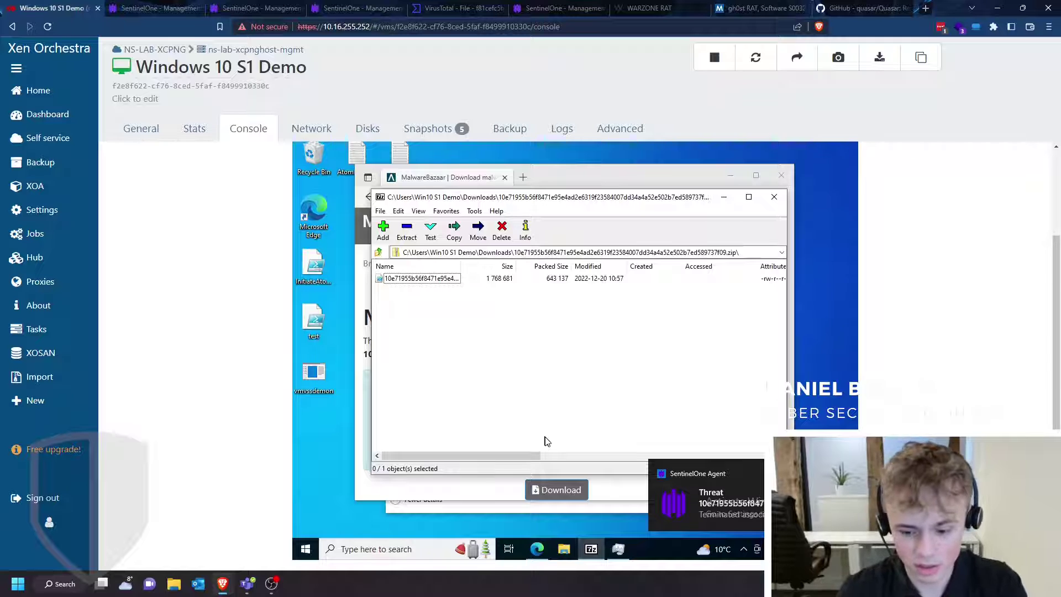
Switch to the SentinelOne console, reload the incident threats list and expand the 10e71955b56f… threat
click(155, 7)
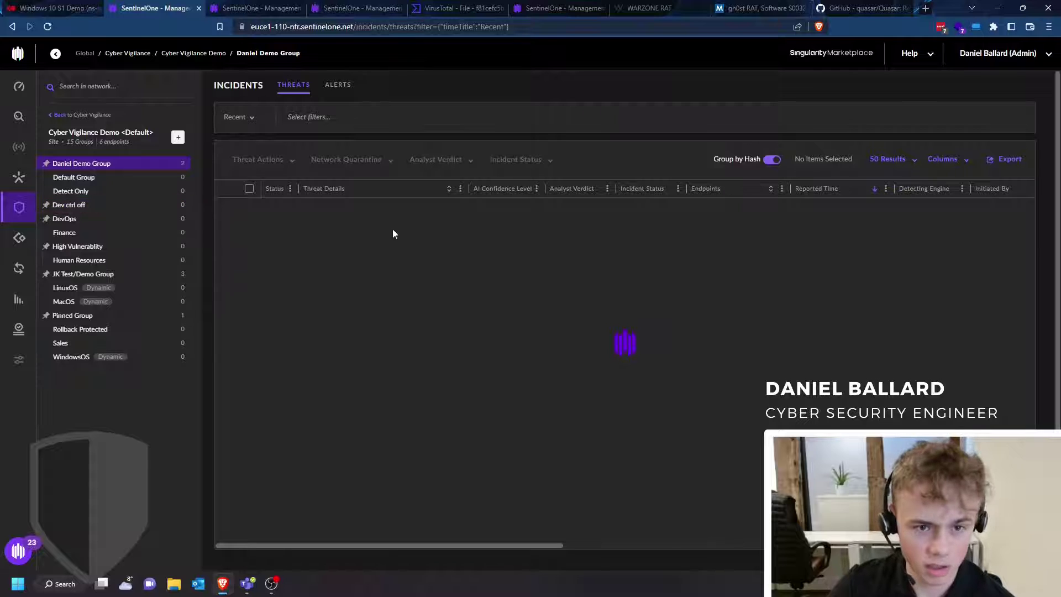
click(97, 7)
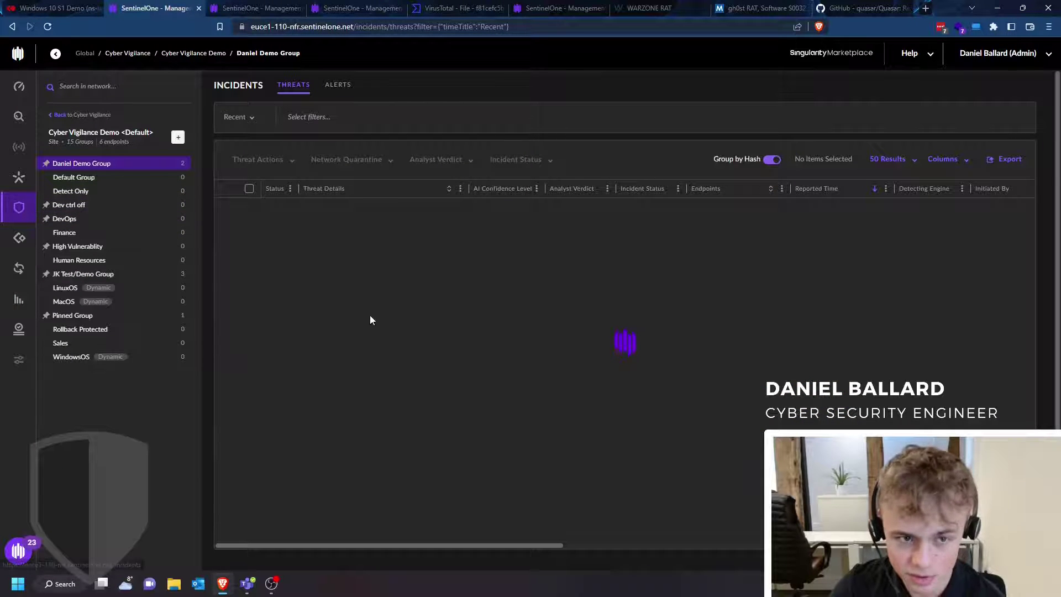
click(5, 191)
click(19, 208)
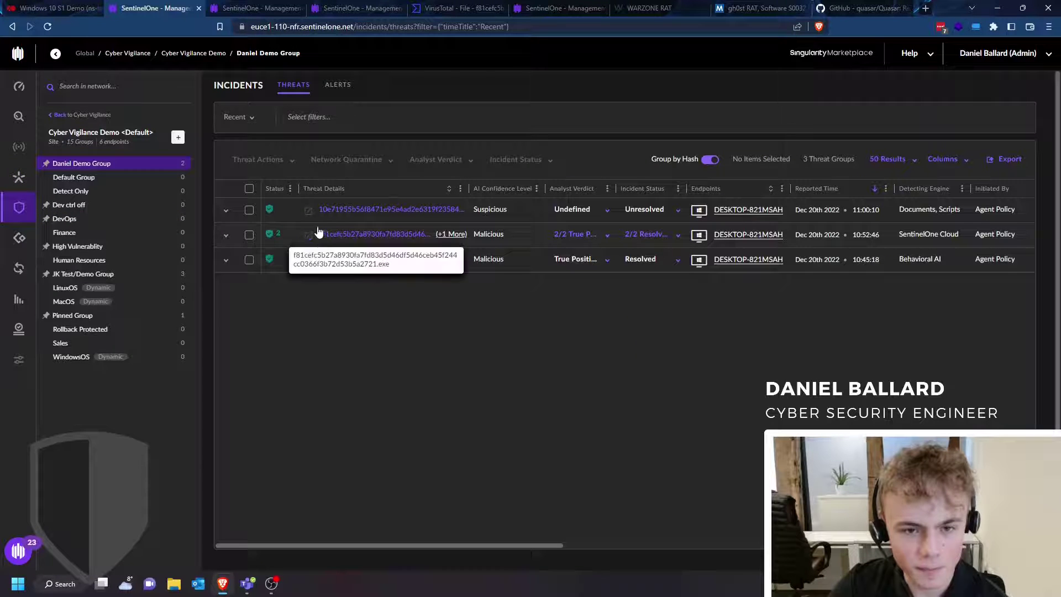
click(290, 214)
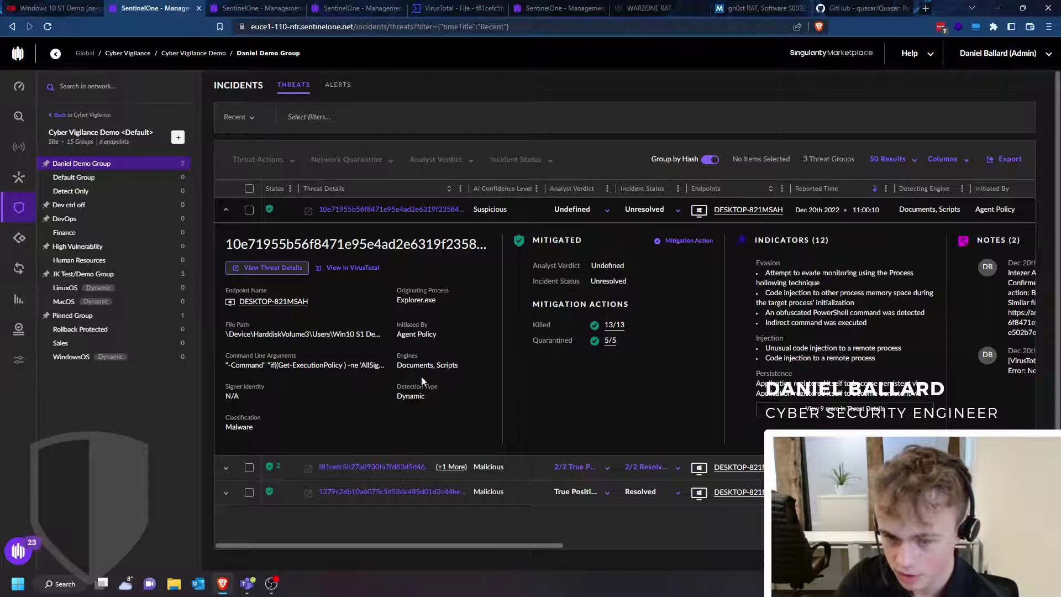
Open the 10e71955b56f… threat's full details and review its threat indicators, including process hollowing, obfuscated PowerShell and indirect command execution
click(273, 269)
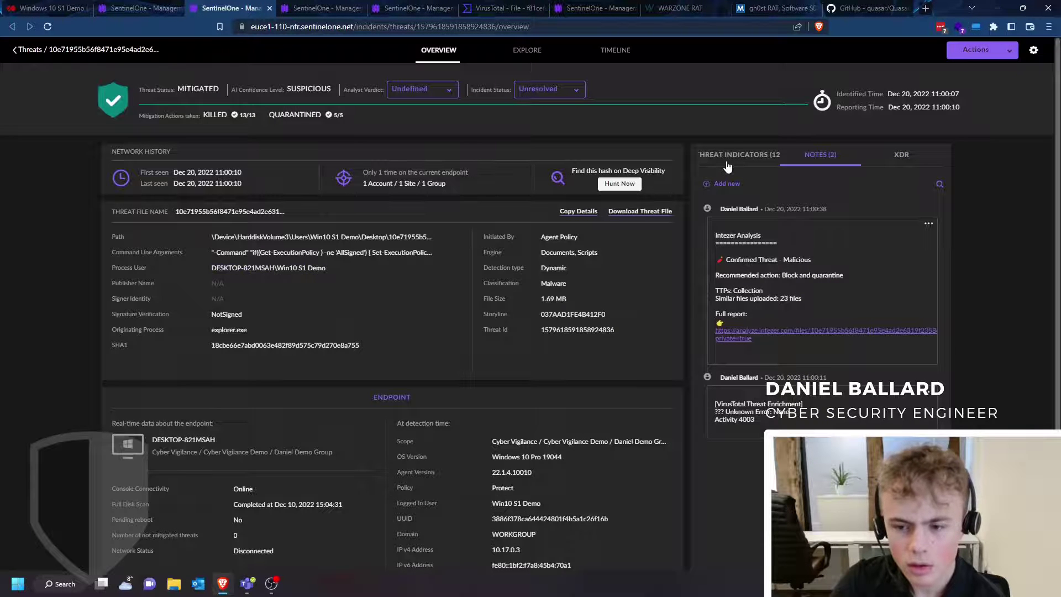
click(727, 165)
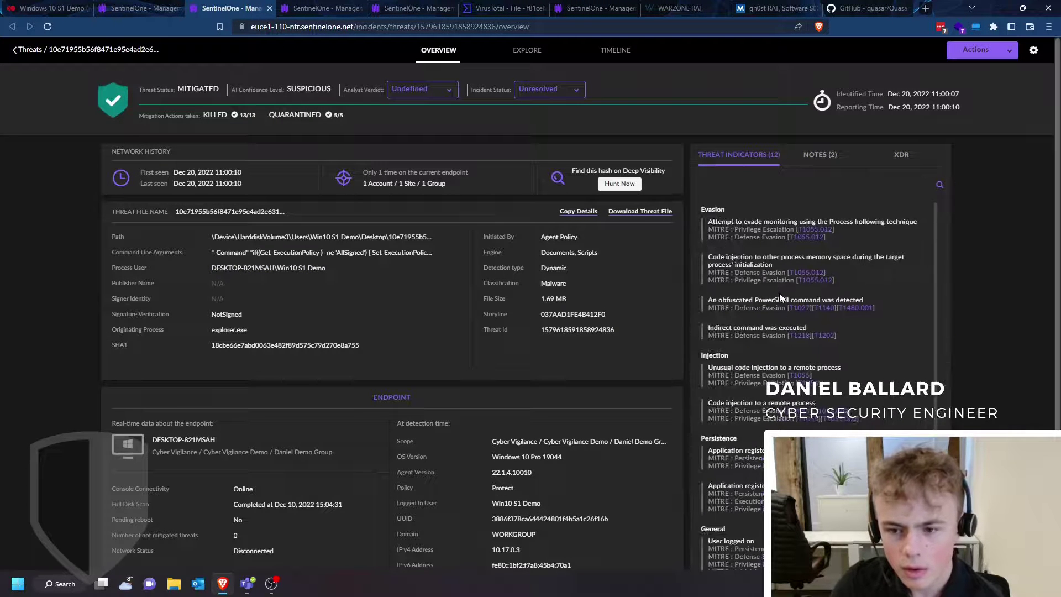
scroll(779, 293, down, 2)
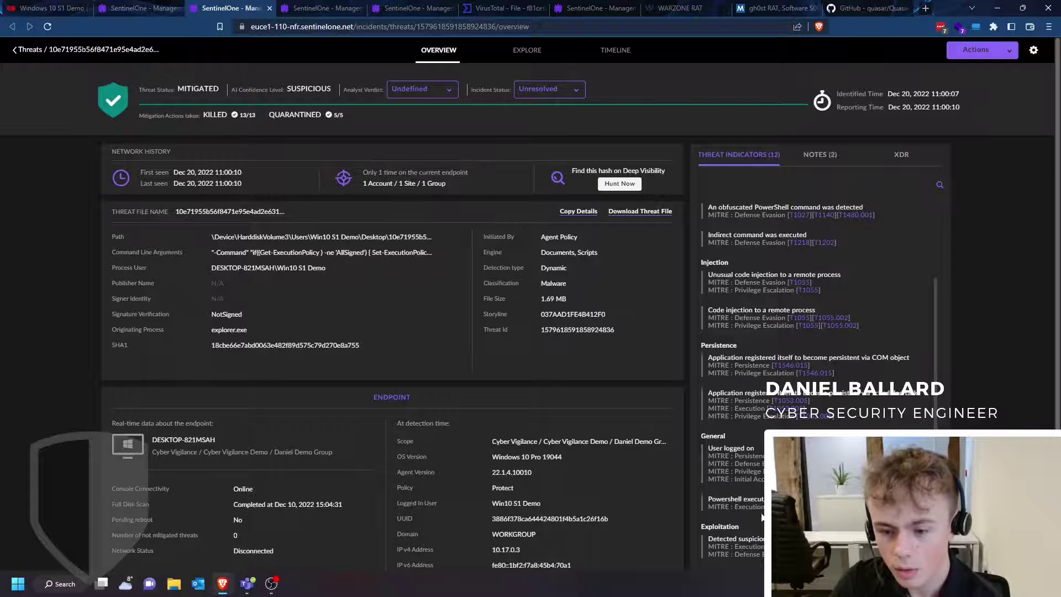
scroll(747, 537, up, 2)
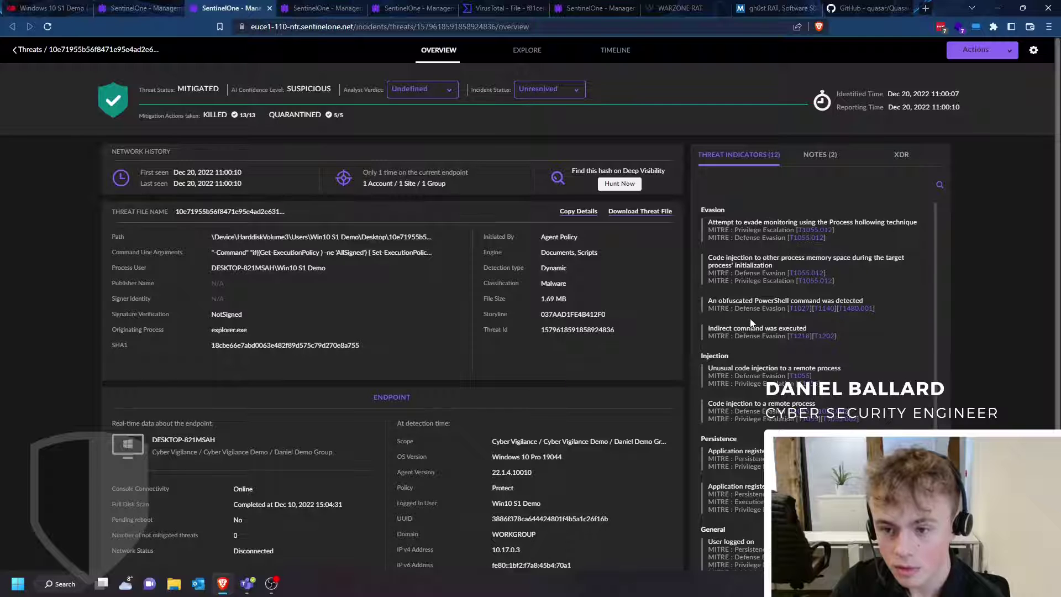
drag(740, 298, 808, 301)
drag(723, 328, 768, 326)
click(768, 324)
drag(775, 222, 877, 224)
click(861, 267)
scroll(819, 331, down, 2)
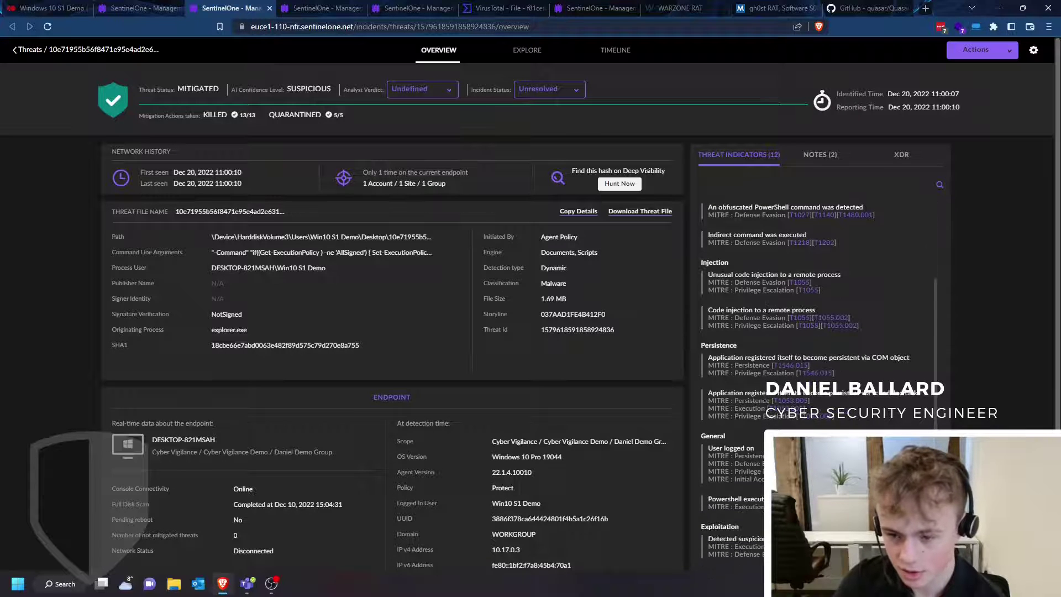
Open the 10e71955b56f… threat's process tree and expand its child processes through powershell.exe and wscript.exe
drag(743, 498, 771, 499)
click(752, 512)
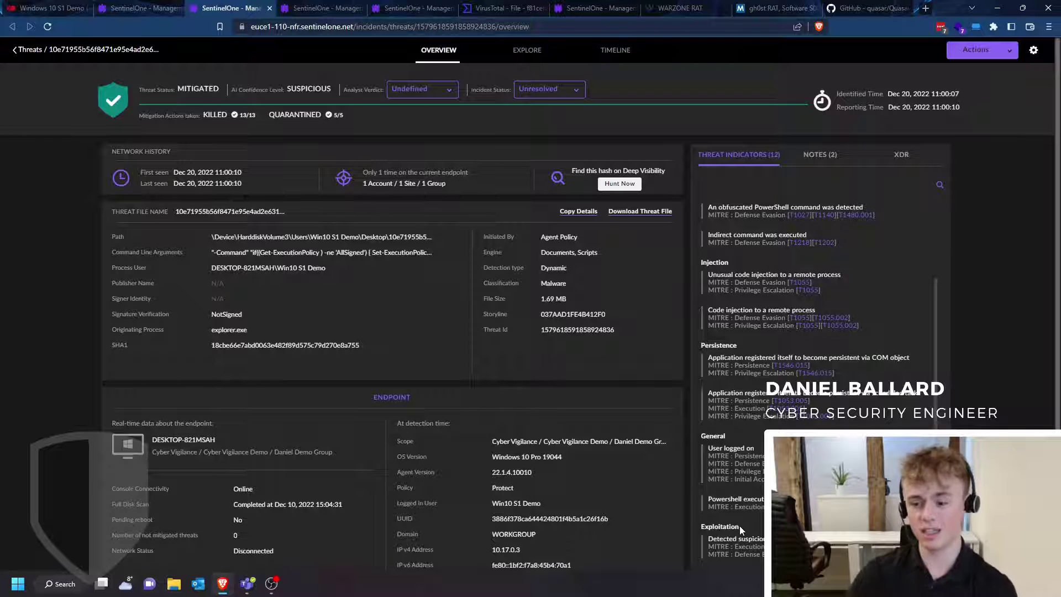
click(530, 61)
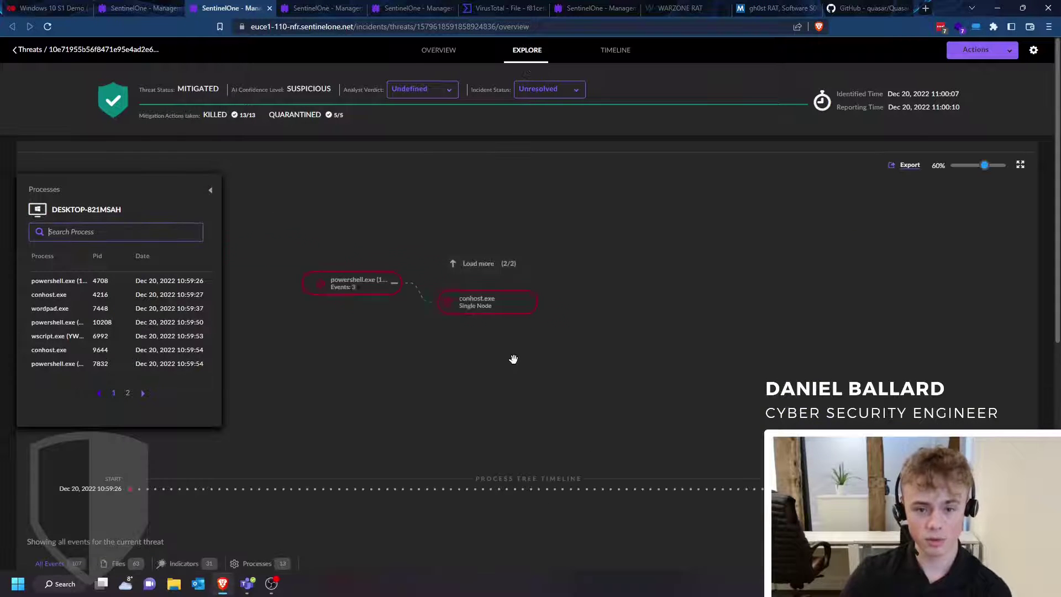
click(589, 307)
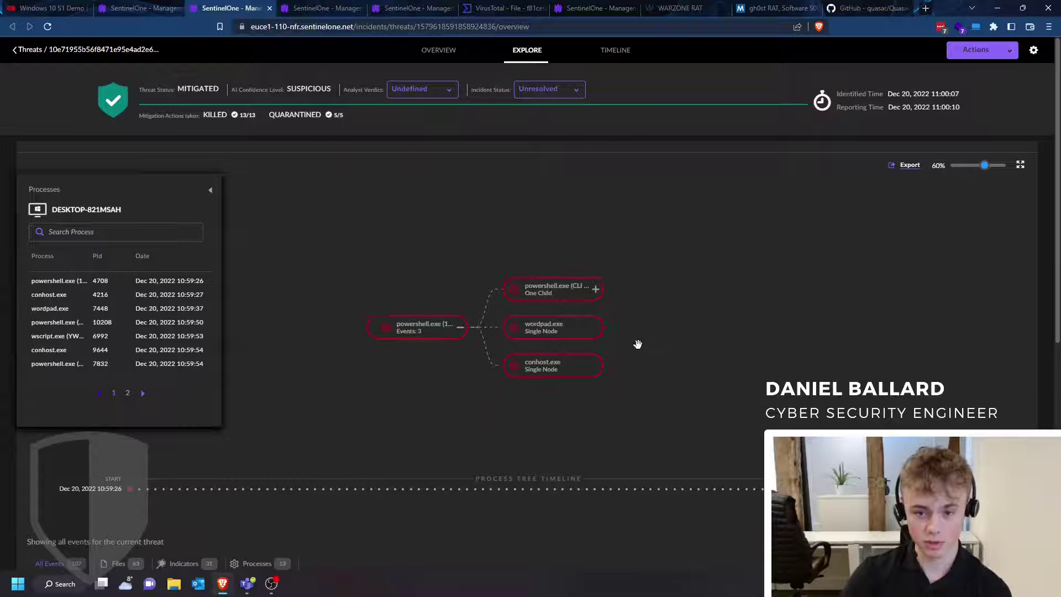
click(595, 289)
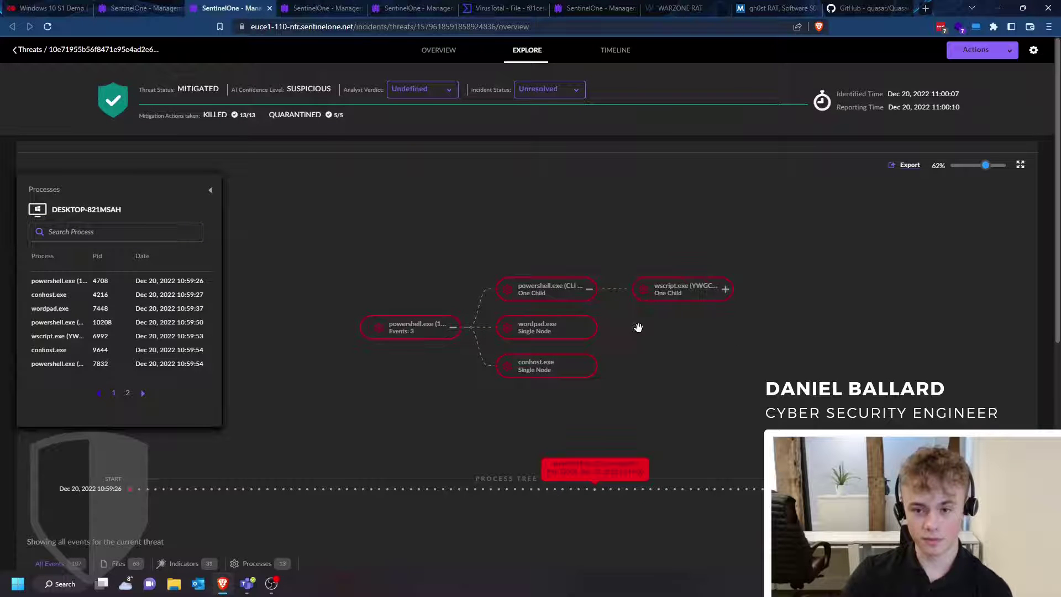
click(725, 289)
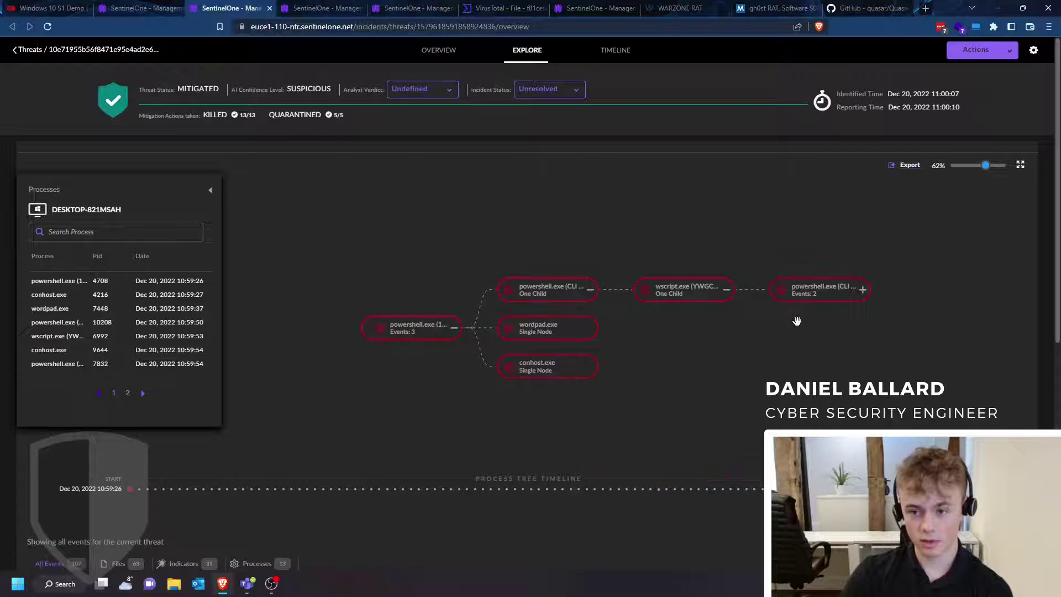
Expand the rest of the process chain from the second powershell.exe through the cmd.exe branches to aspnet_compiler.exe and select that last process
drag(760, 361, 571, 372)
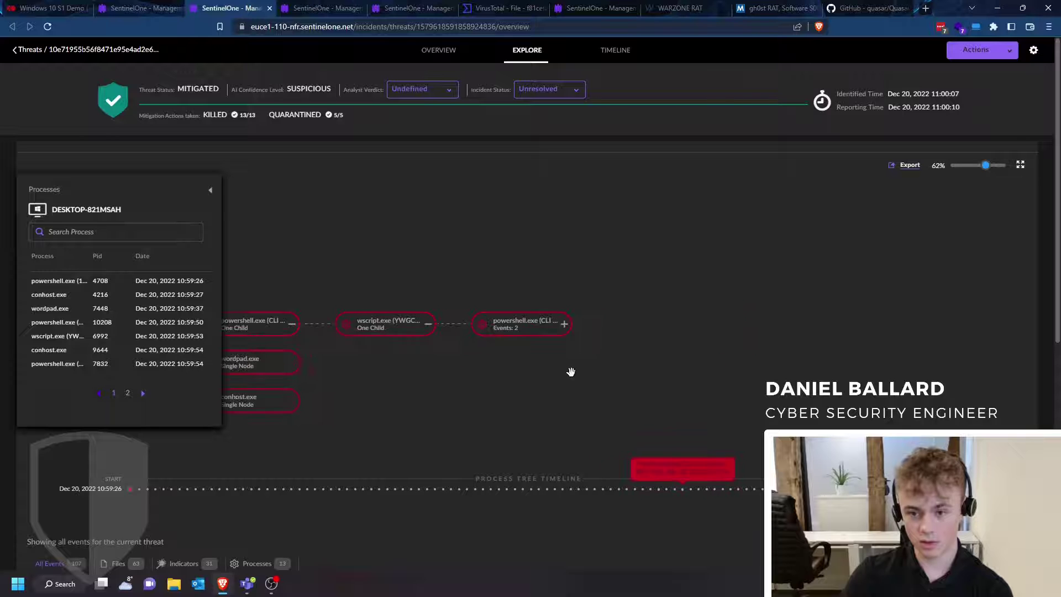
click(564, 324)
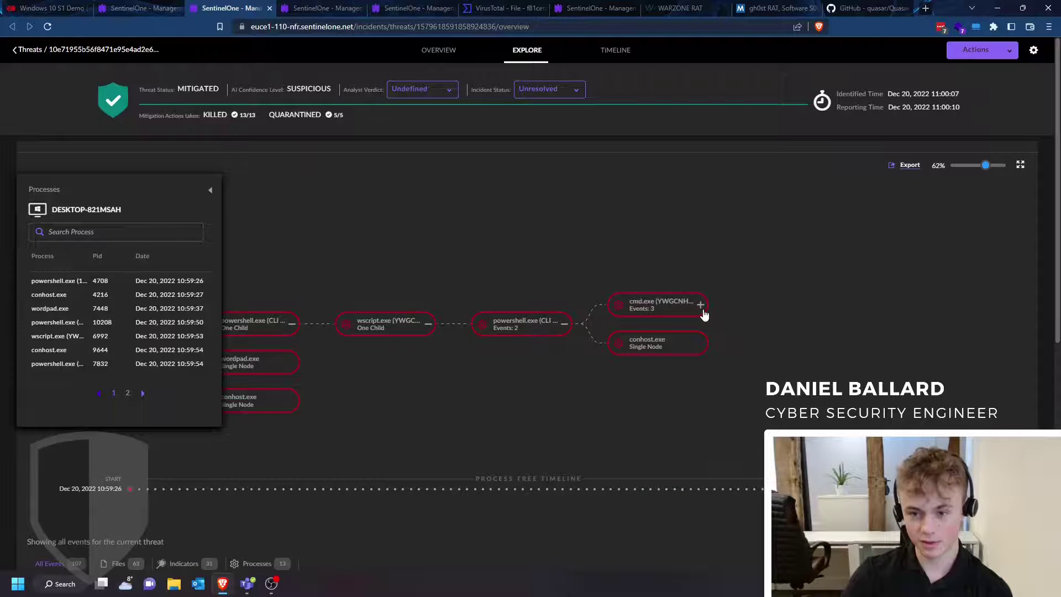
click(702, 309)
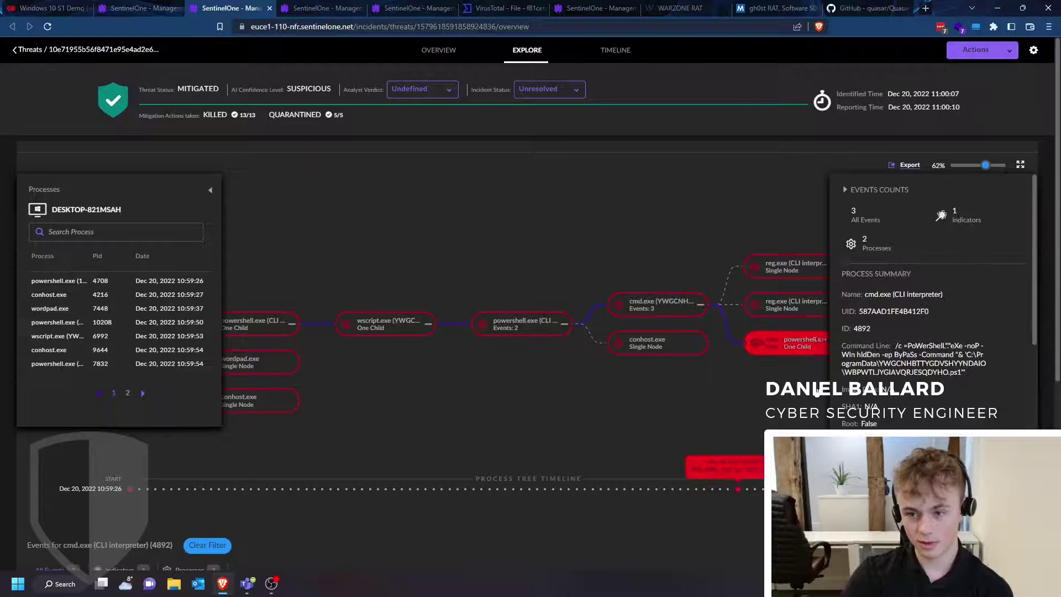
click(654, 324)
click(738, 319)
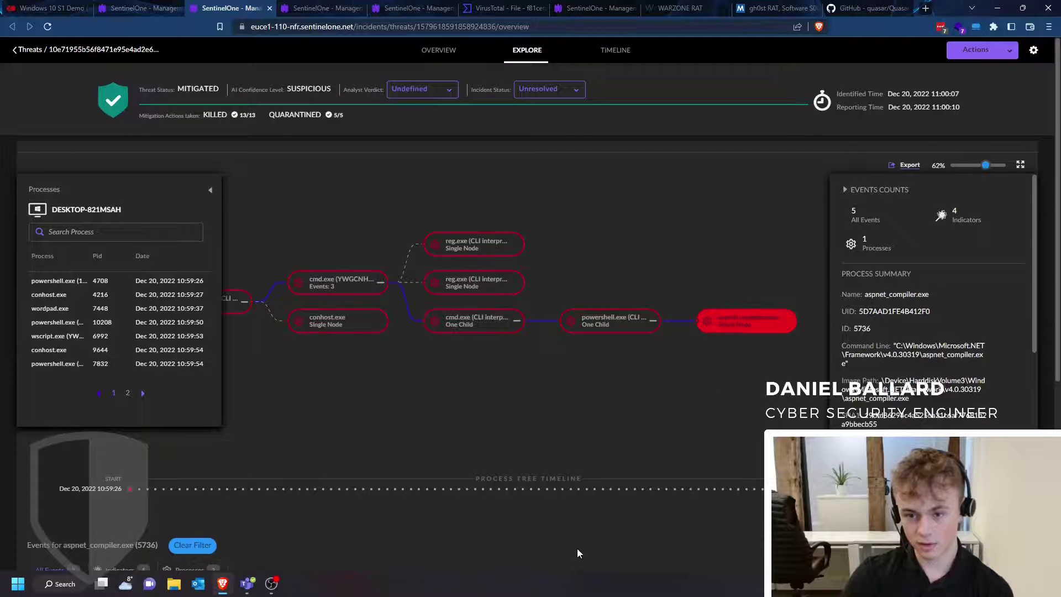
Look through the events recorded for aspnet_compiler.exe and shrink the process tree to 28% to show the chain
scroll(578, 553, down, 3)
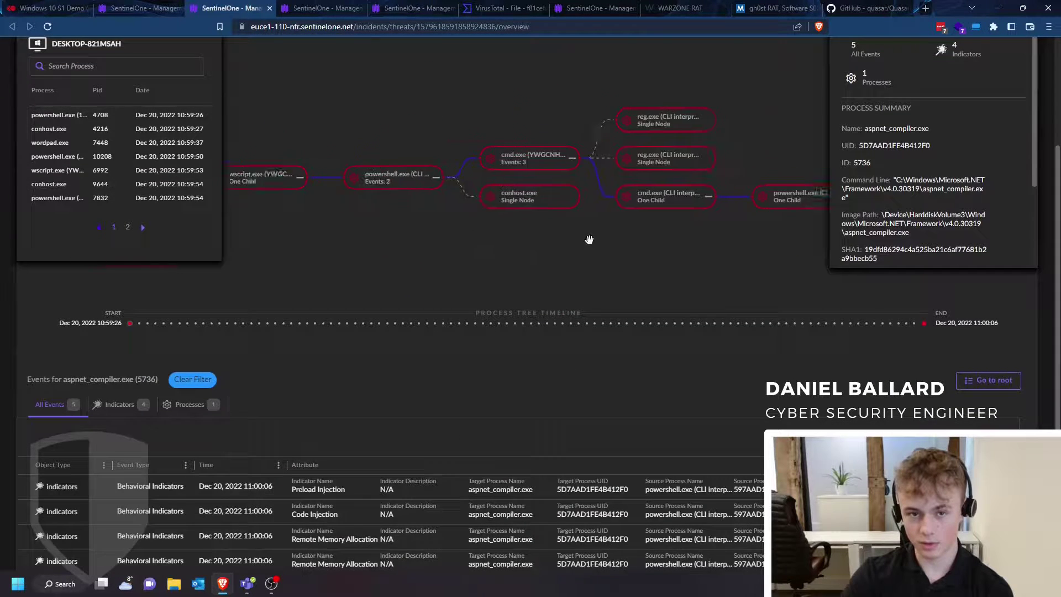
scroll(579, 240, down, 2)
scroll(579, 241, up, 4)
drag(985, 97, 962, 96)
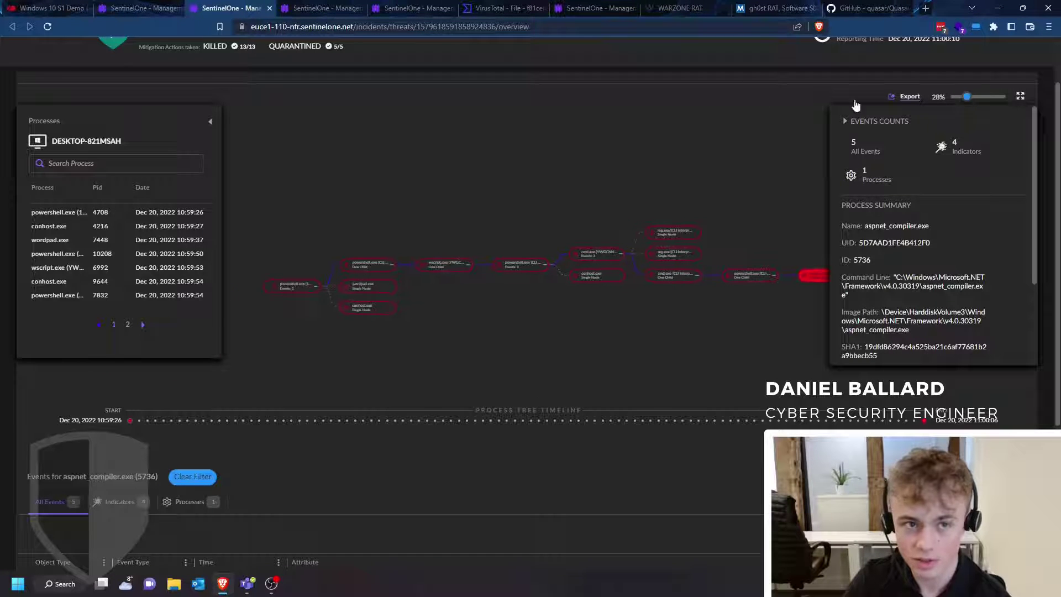
Switch to the Quasar GitHub repository and read through the README's screenshots and feature list
click(72, 8)
click(116, 5)
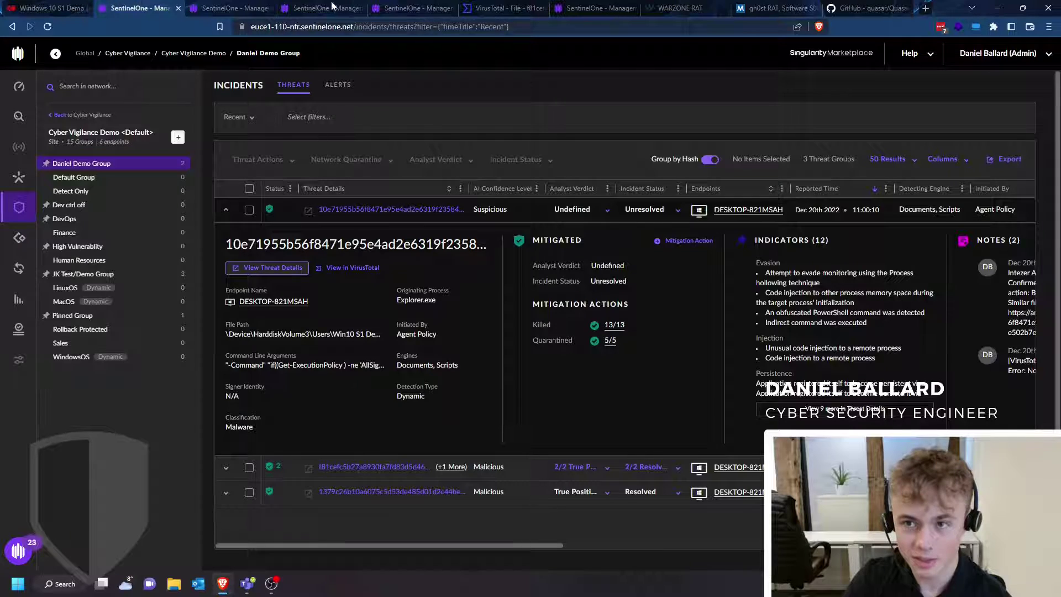
click(862, 8)
scroll(592, 225, down, 20)
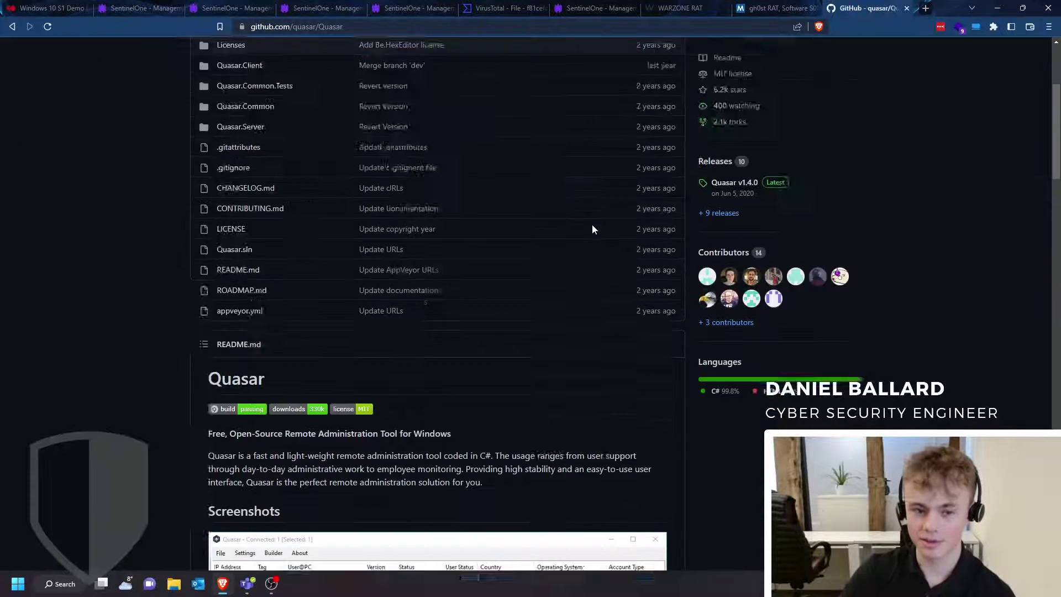
scroll(553, 271, down, 5)
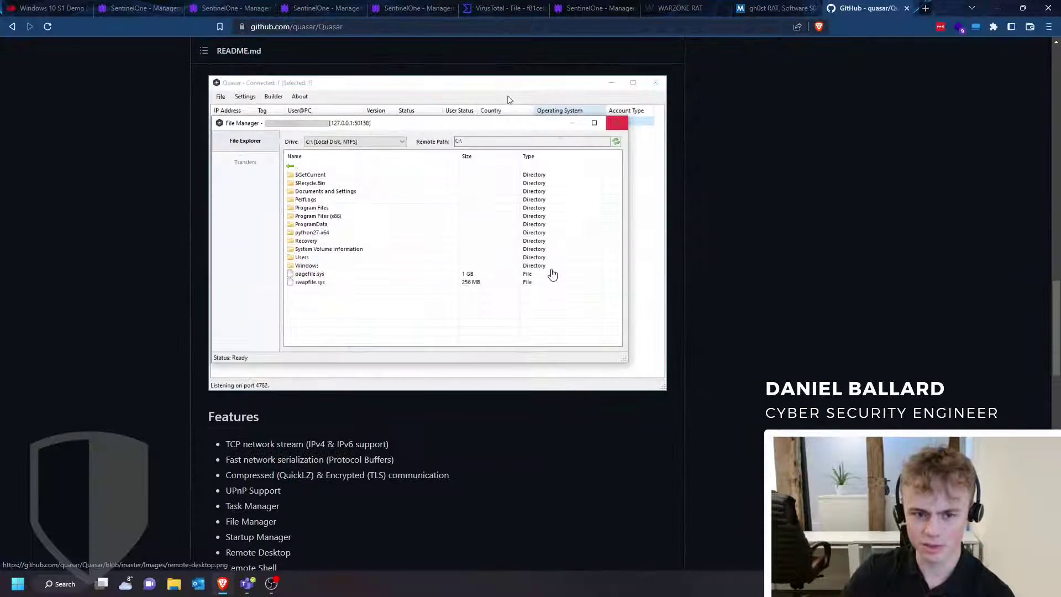
scroll(513, 314, up, 2)
scroll(512, 314, down, 15)
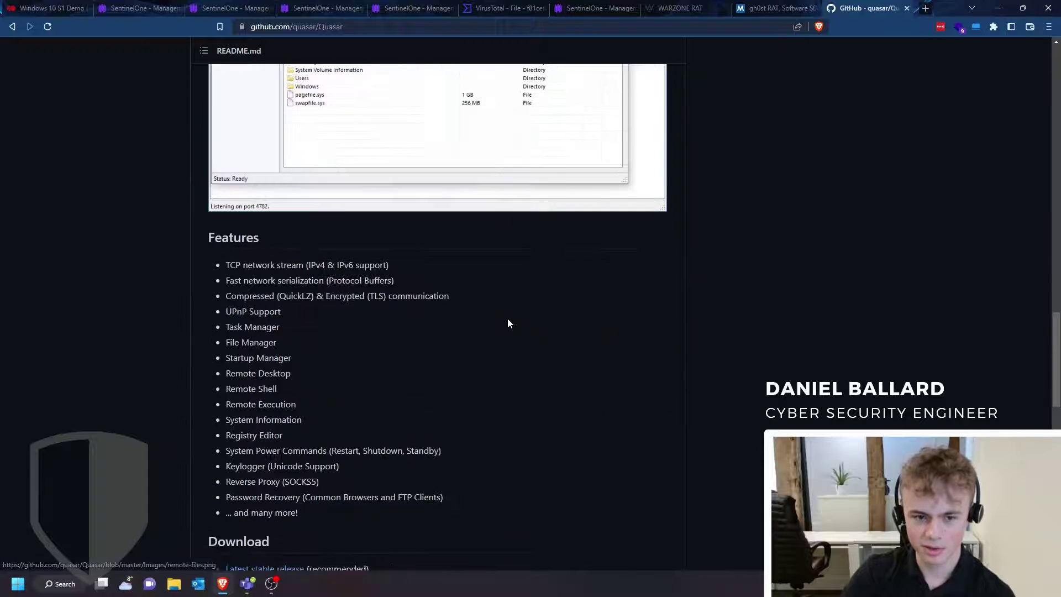
scroll(479, 320, up, 12)
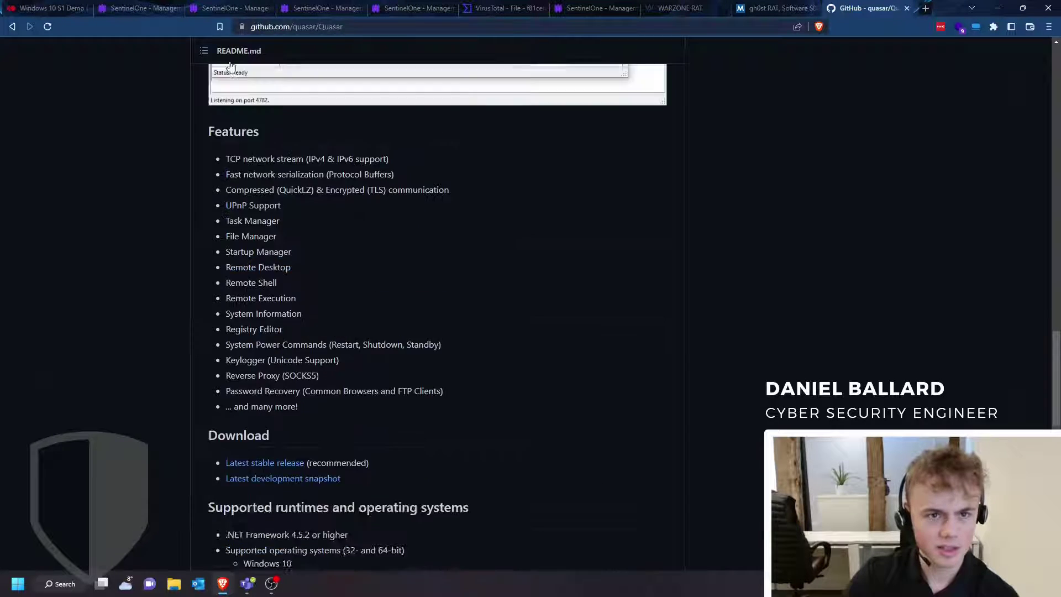
Return to the threat's process tree and inspect the command lines of the root script, wordpad.exe, the powershell.exe children and cmd.exe
click(232, 8)
drag(578, 360, 550, 355)
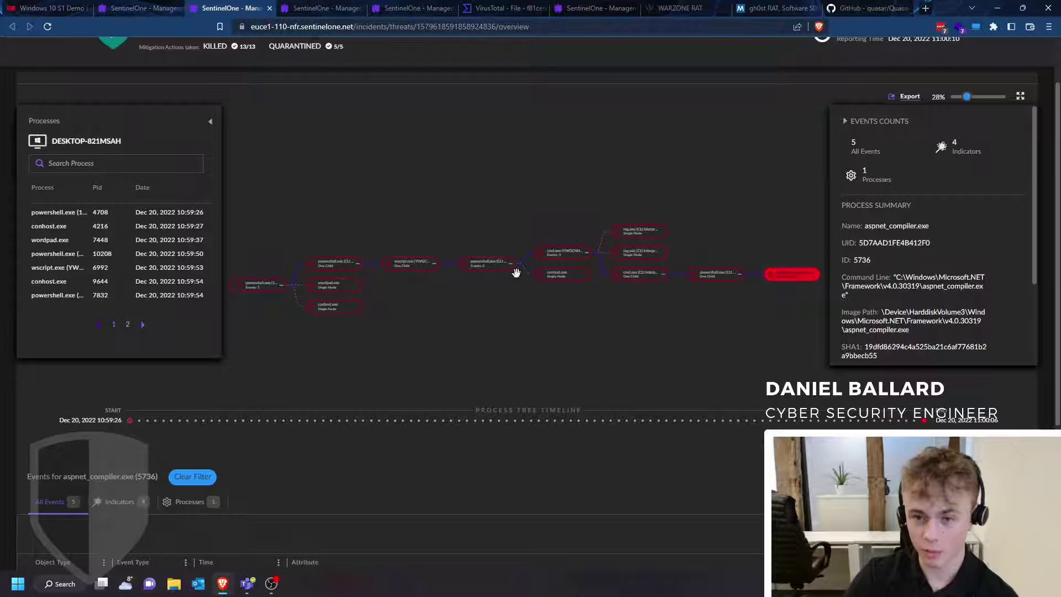
click(244, 287)
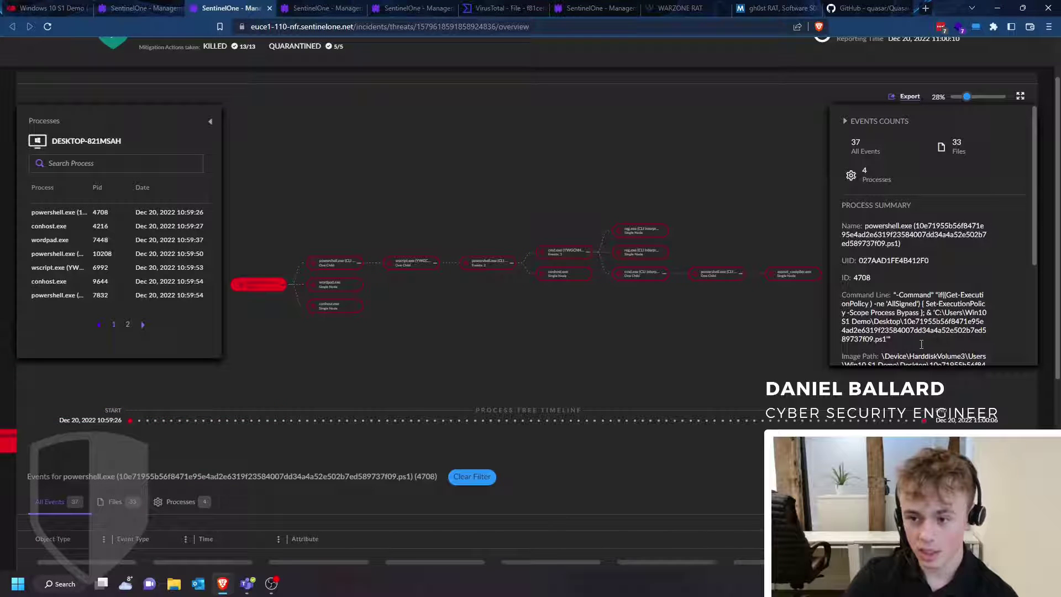
click(325, 287)
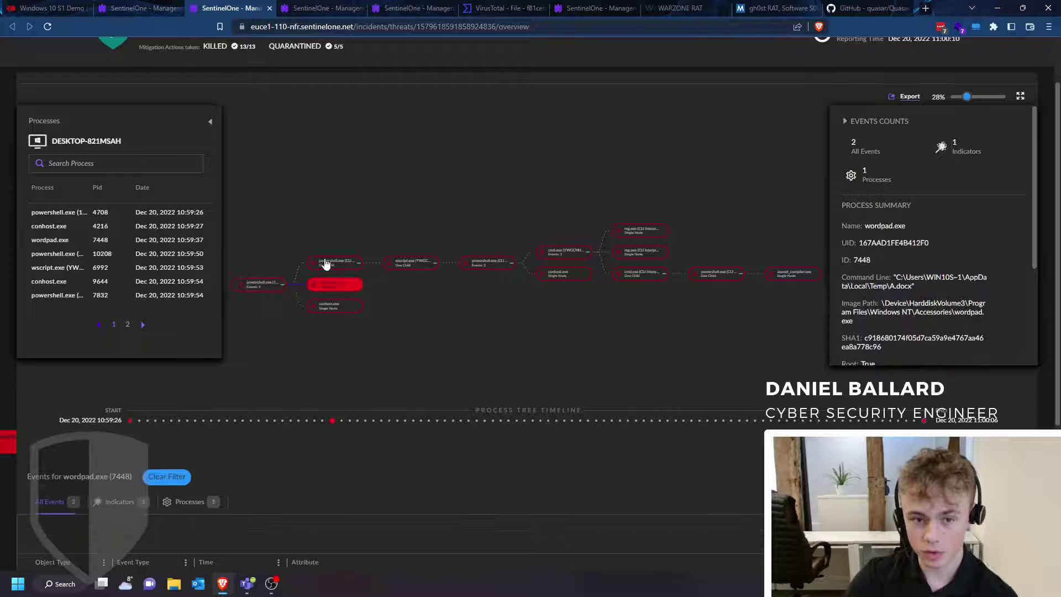
click(326, 264)
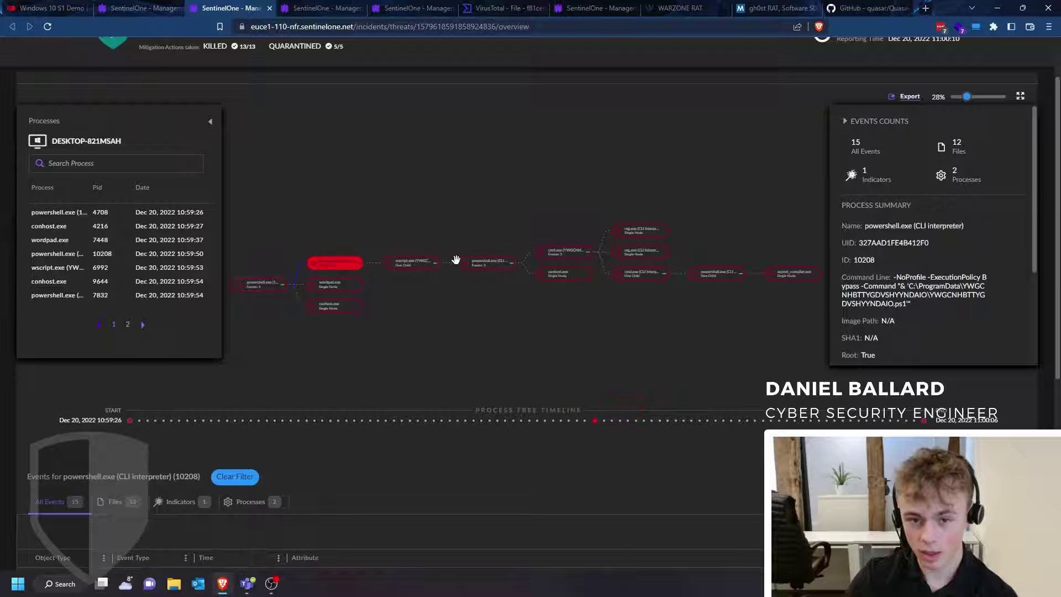
click(477, 266)
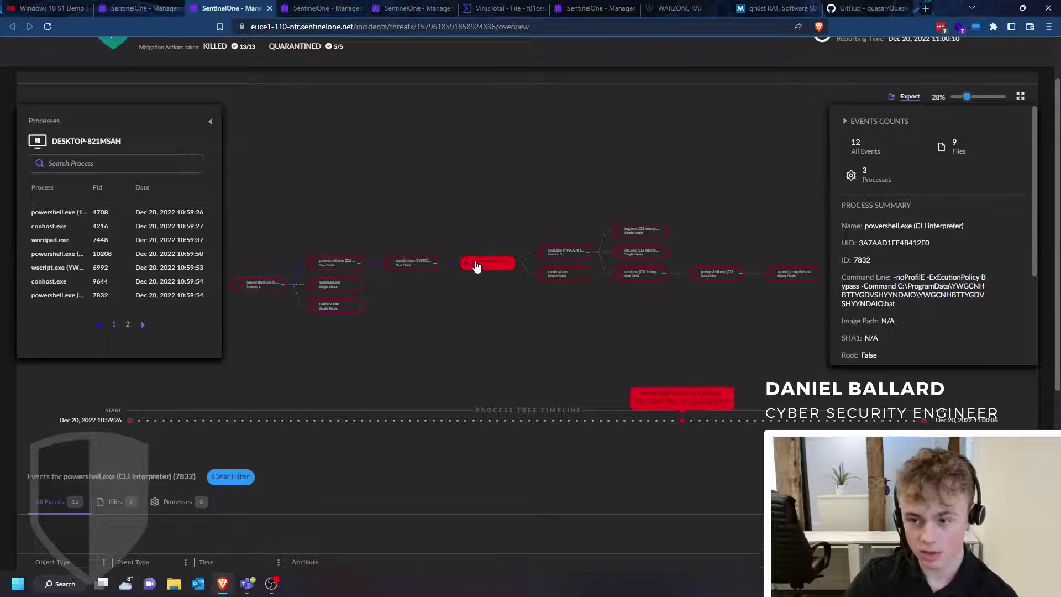
click(633, 276)
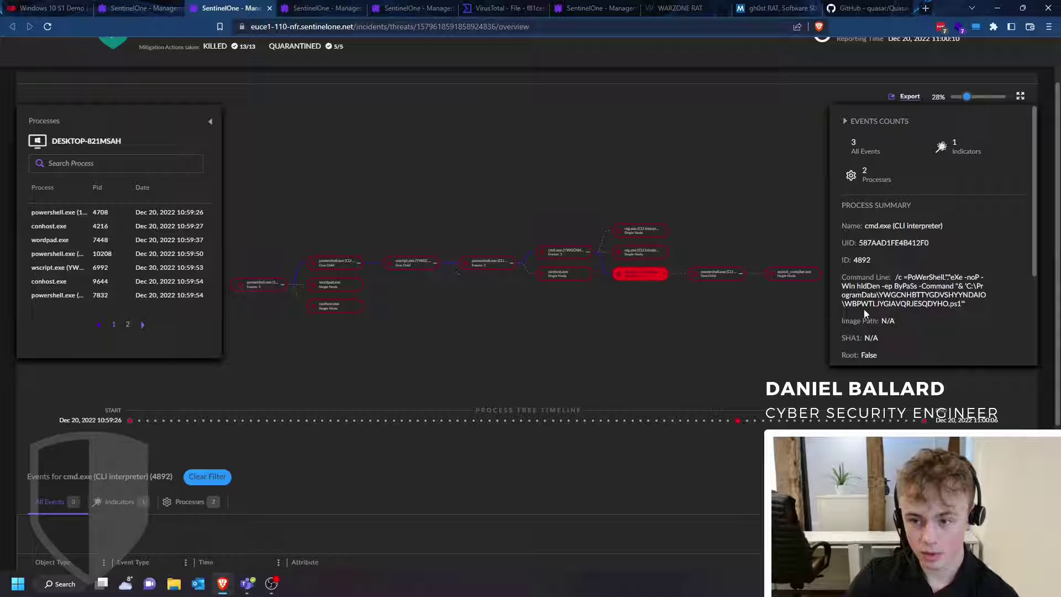
Review the wscript.exe process summary and its events, and reselect the root powershell.exe process
click(415, 267)
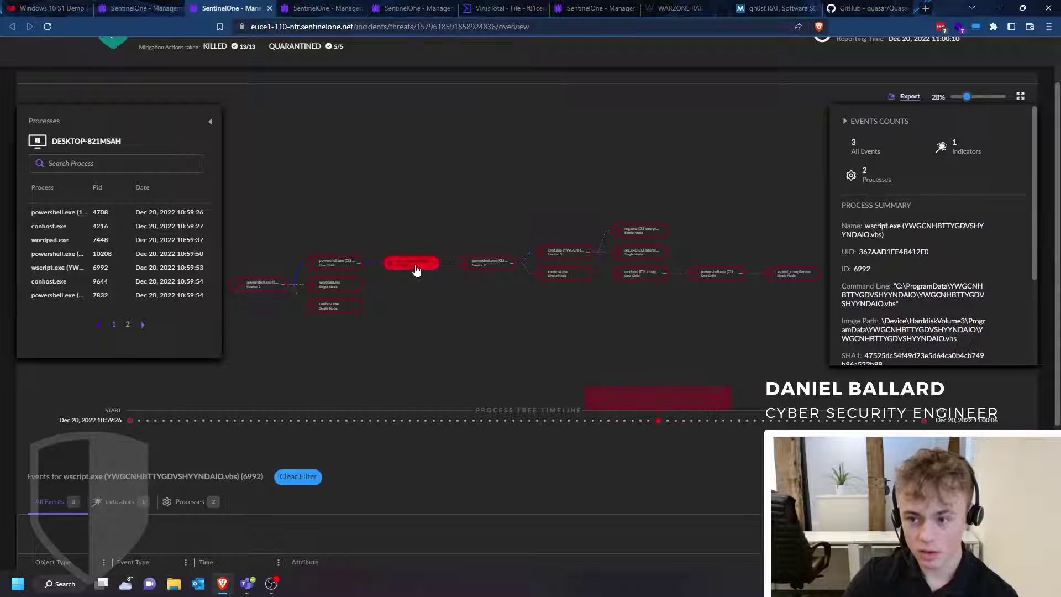
scroll(534, 296, down, 4)
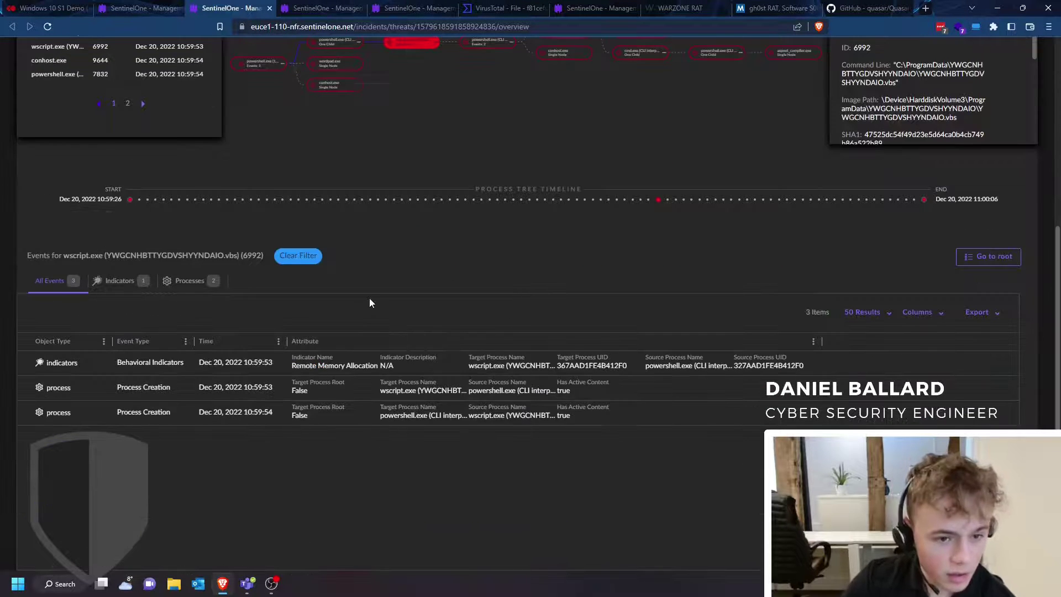
scroll(370, 301, up, 5)
click(256, 340)
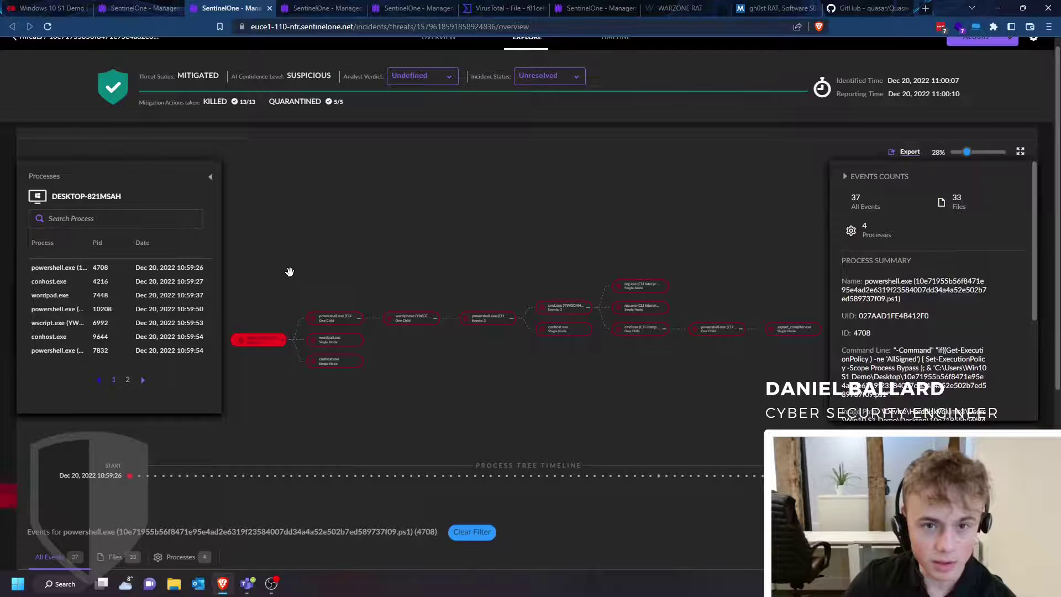
Return from the threat's overview to the incident threats list and open the endpoint details of DESKTOP-821MSAH
scroll(471, 132, up, 1)
click(424, 54)
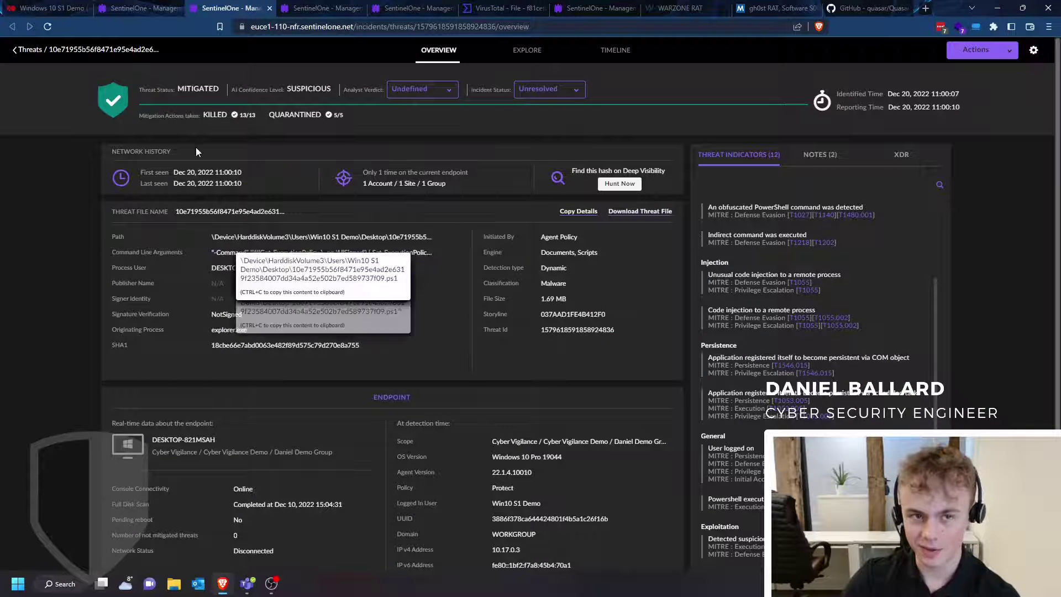
click(138, 5)
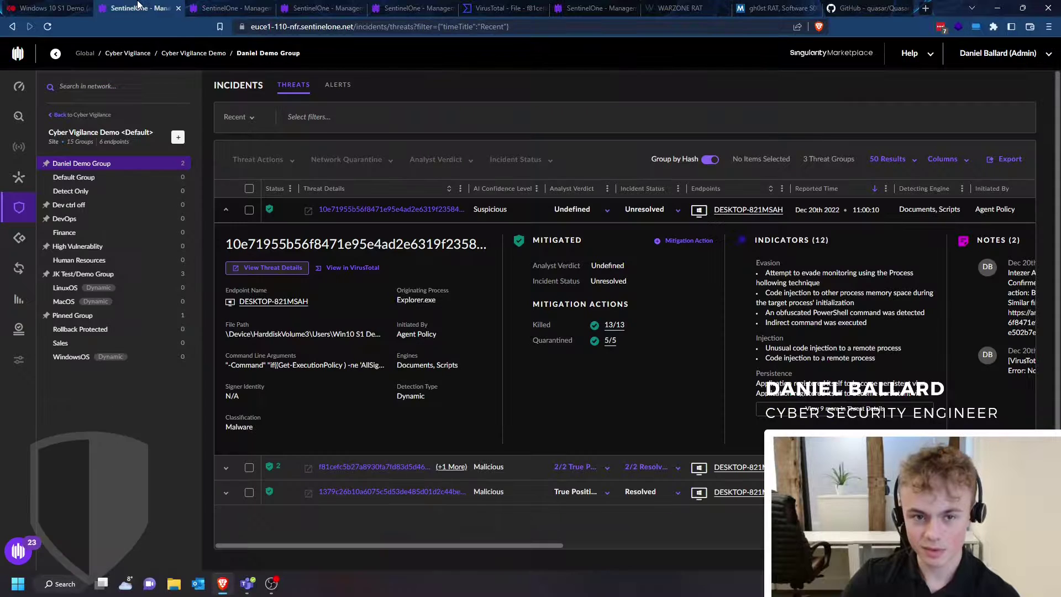
click(749, 213)
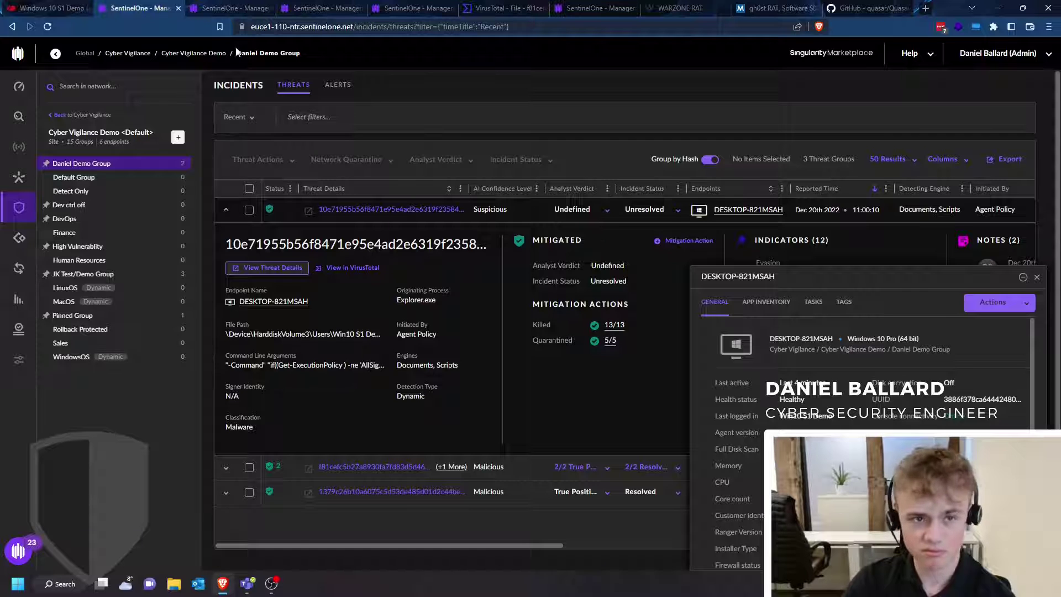
Switch to the Windows 10 S1 Demo virtual machine, go up to the Downloads folder in 7-Zip, and close the archive manager
click(3, 5)
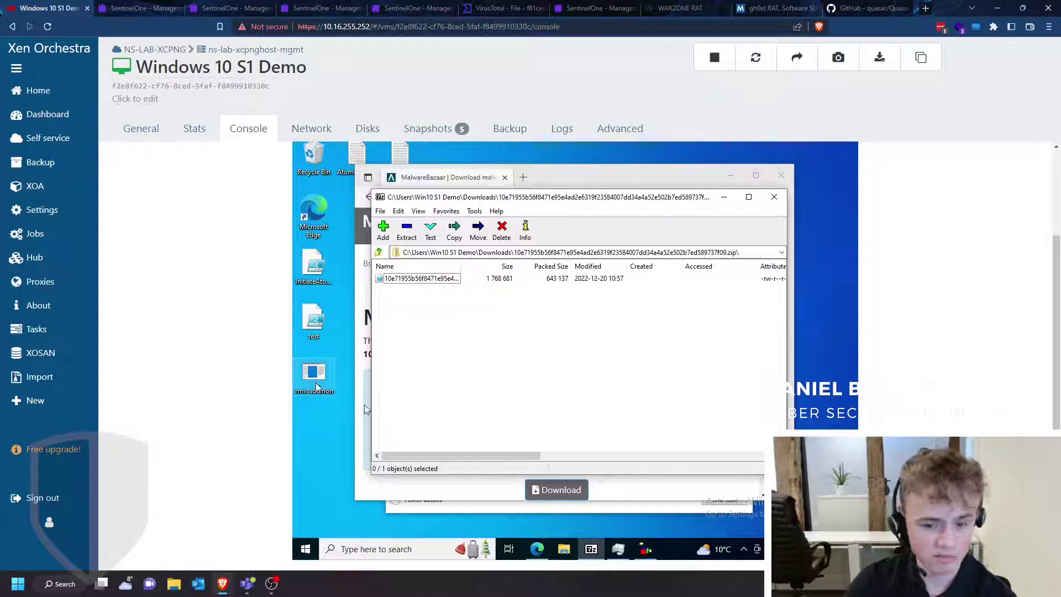
click(379, 252)
click(711, 388)
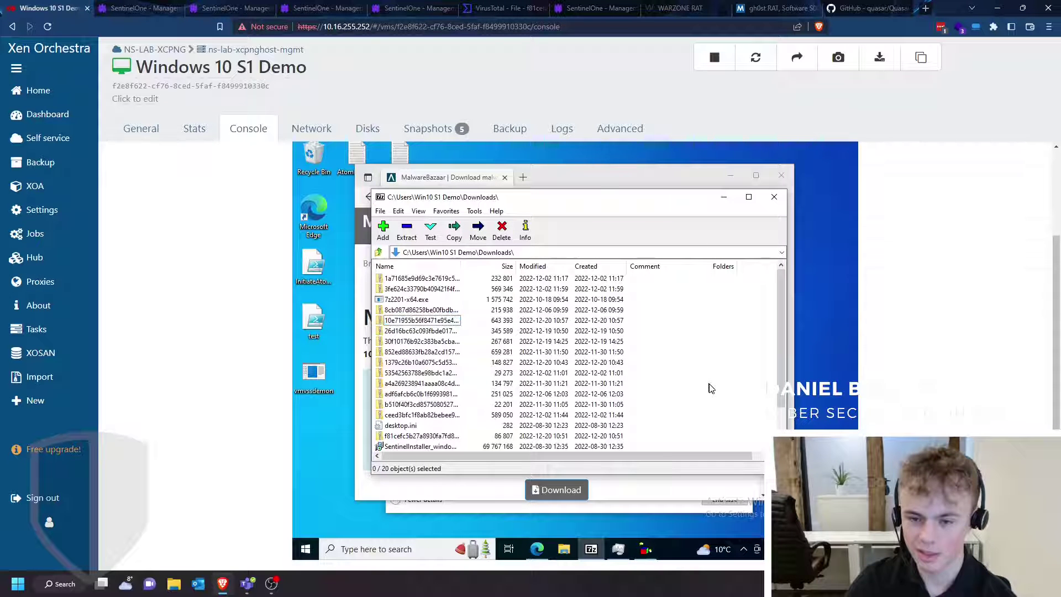
click(776, 200)
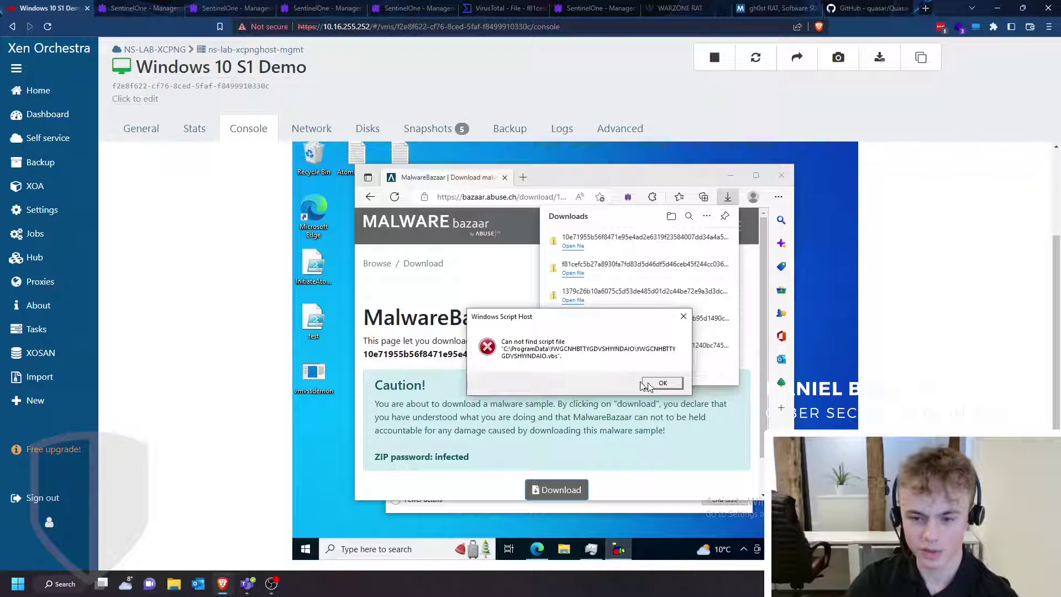
Dismiss the Windows Script Host error in the virtual machine and check the running processes in Task Manager before closing it
click(662, 383)
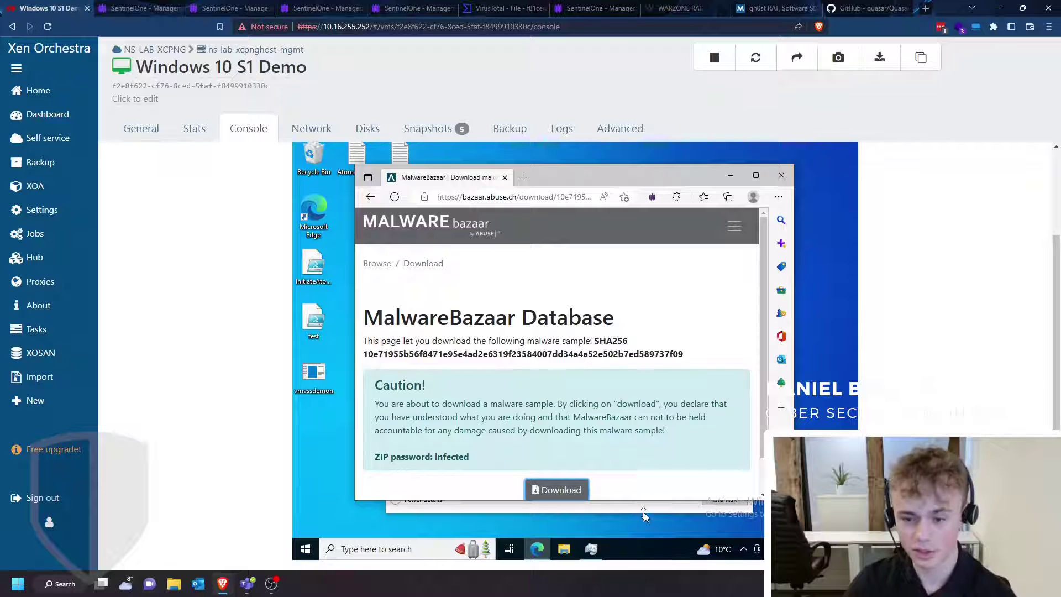
key(ctrl+shift+Escape)
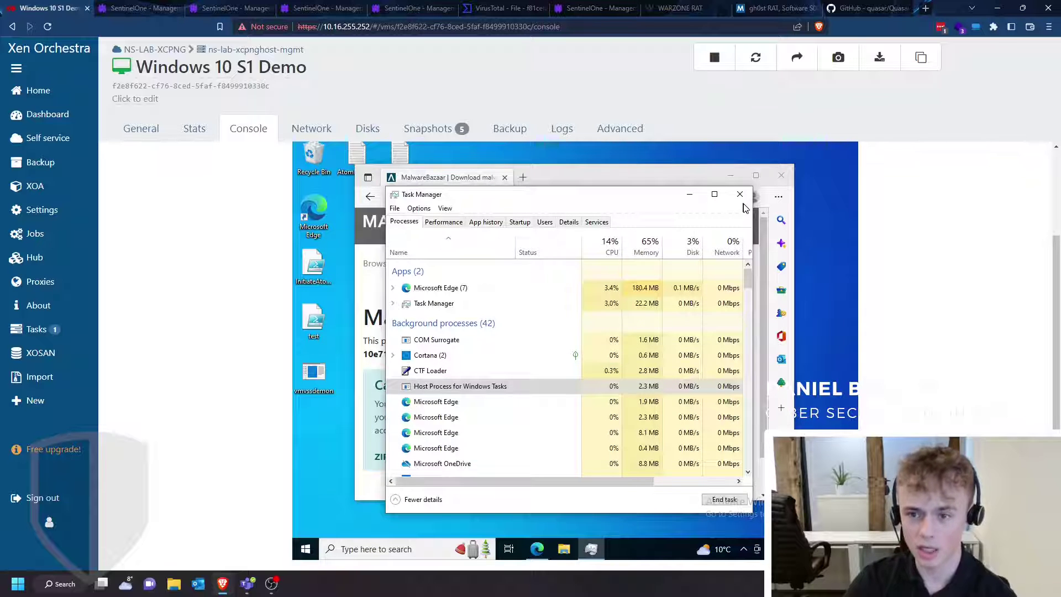
click(740, 194)
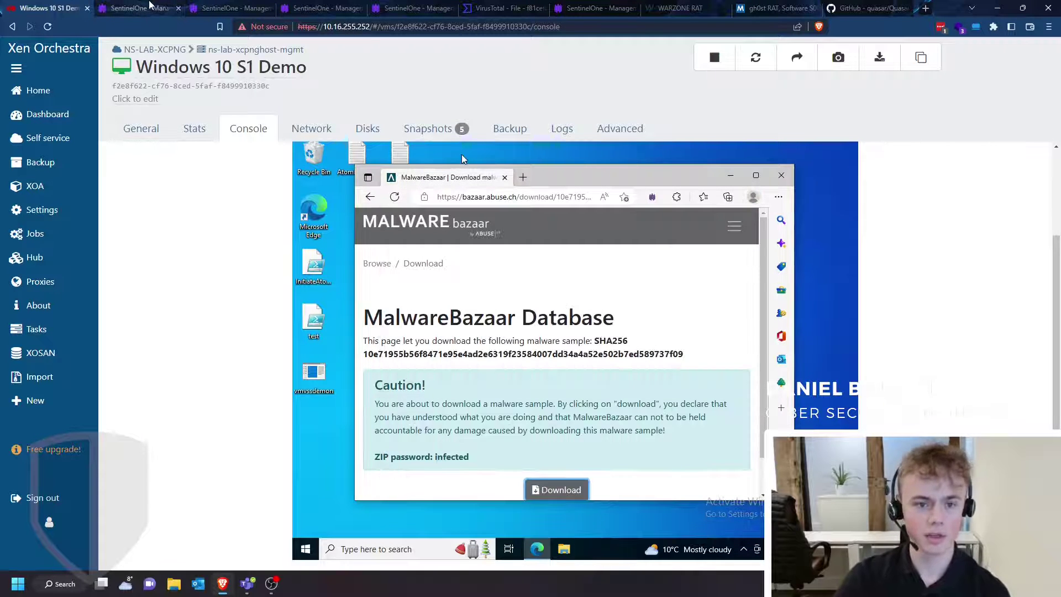
Switch back to the SentinelOne threats list and close the DESKTOP-821MSAH endpoint details
click(143, 8)
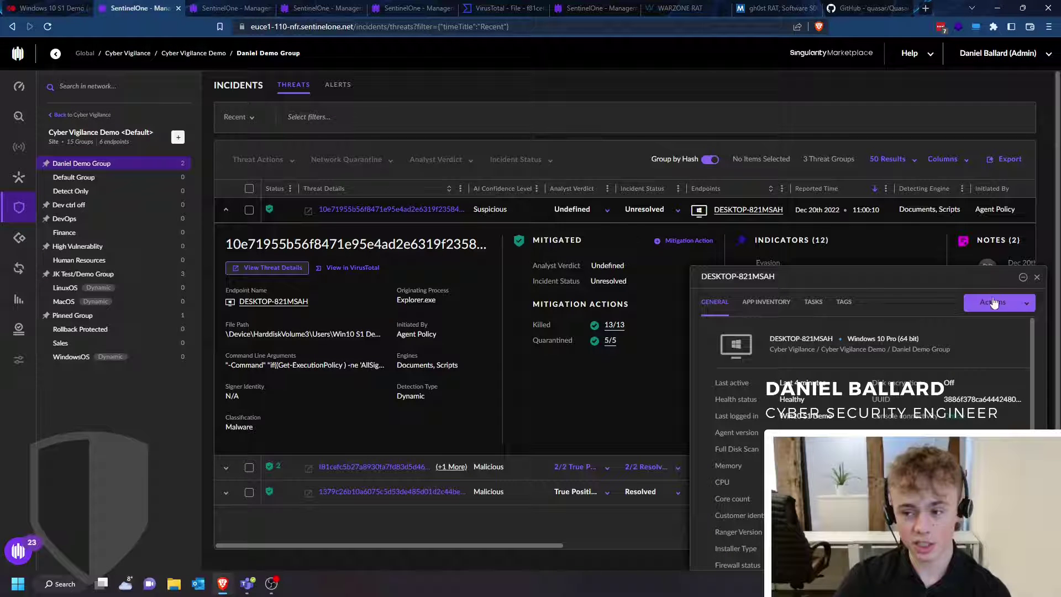
click(1037, 277)
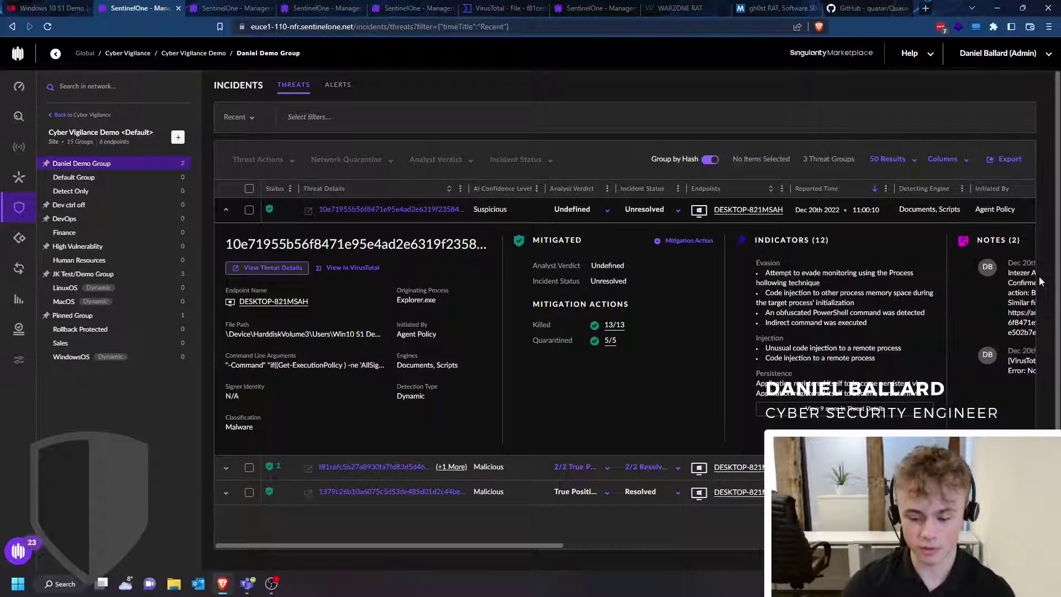